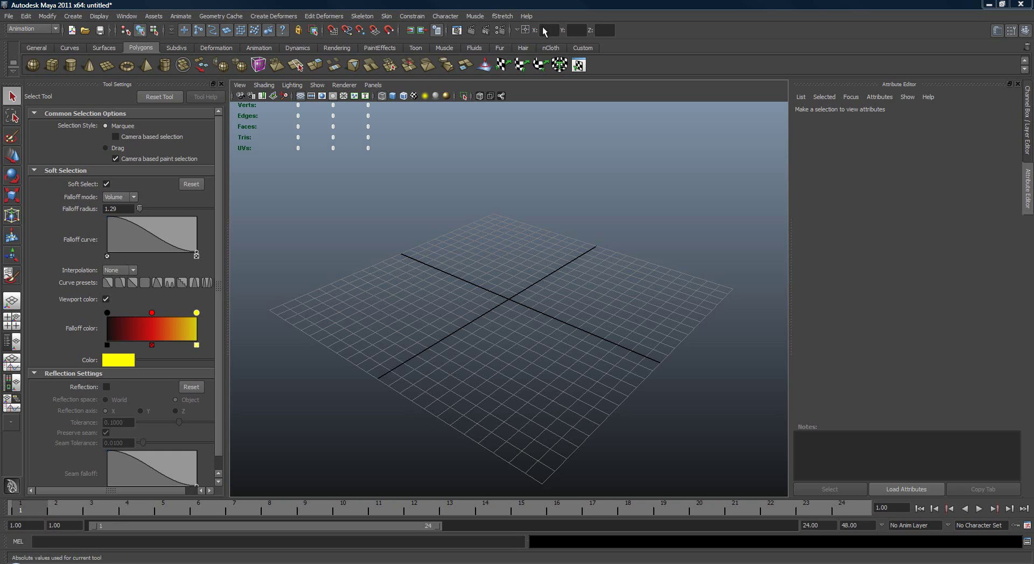
{"action": "left_click", "coordinate": [503, 16]}
{"action": "mouse_move", "coordinate": [520, 70]}
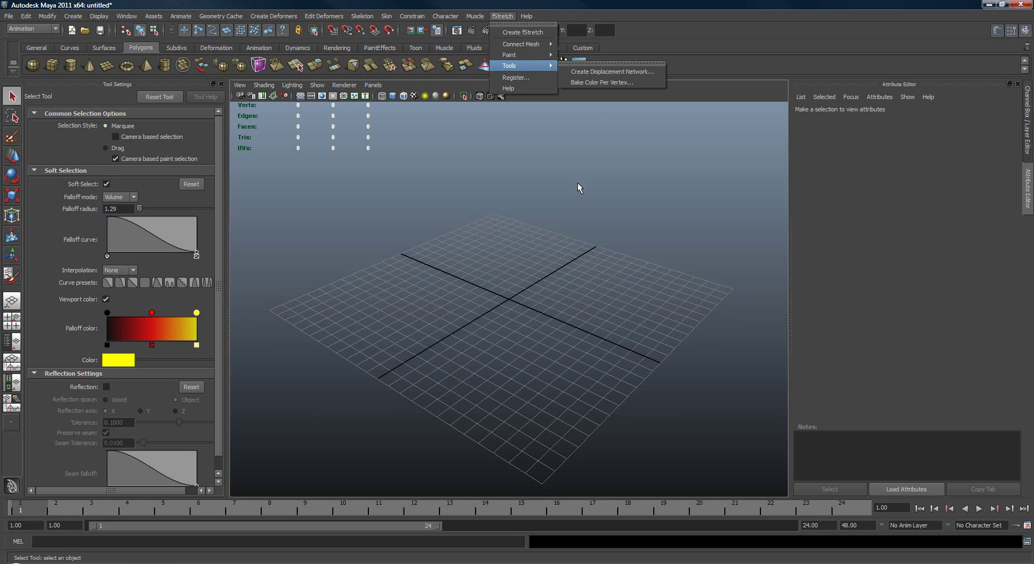
{"action": "left_click", "coordinate": [564, 191]}
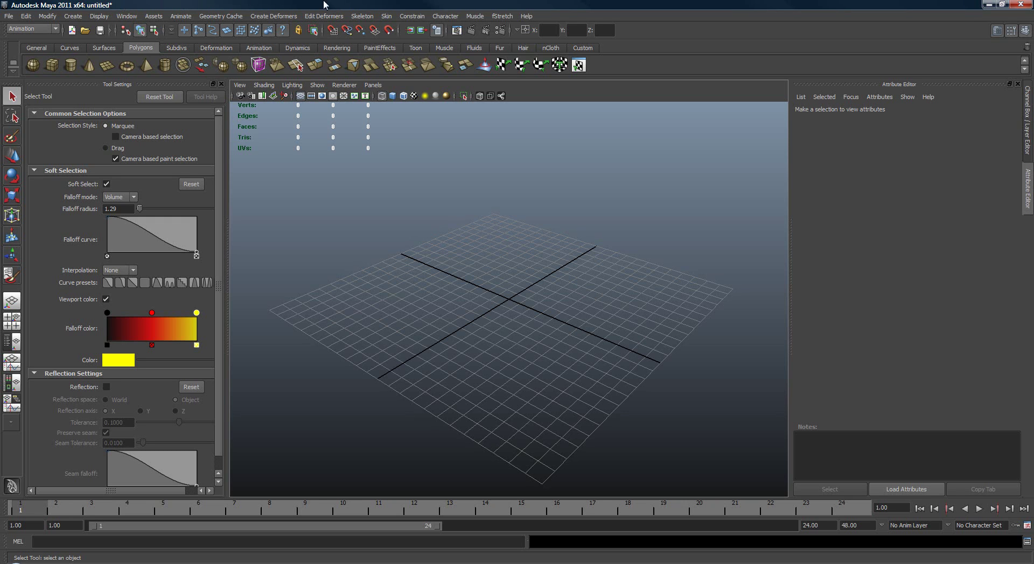
{"action": "left_click", "coordinate": [444, 15]}
{"action": "left_click", "coordinate": [465, 7]}
- Create a polygon plane at the centre of the grid
{"action": "key", "text": "space"}
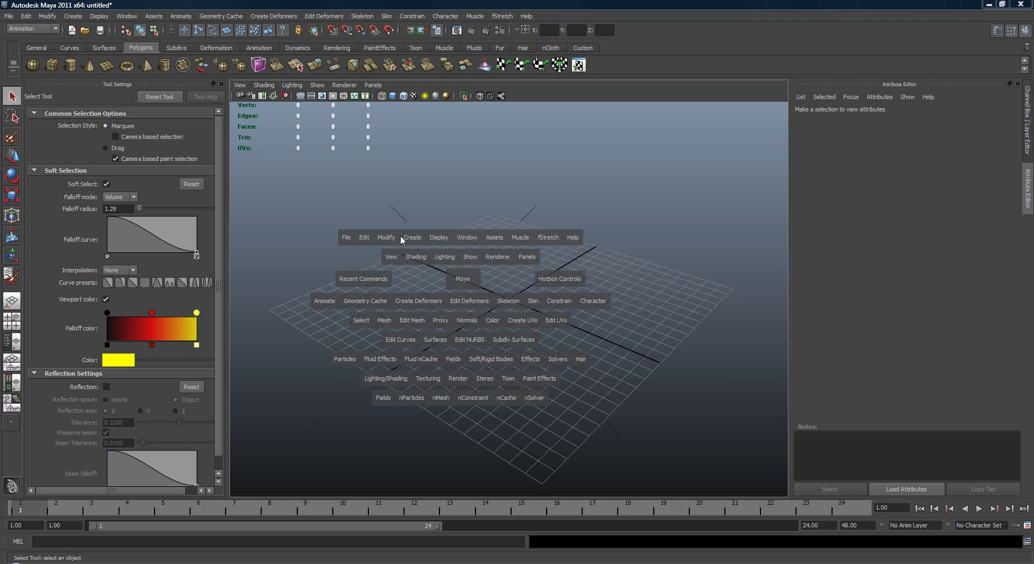
{"action": "left_click", "coordinate": [412, 237]}
{"action": "mouse_move", "coordinate": [452, 268]}
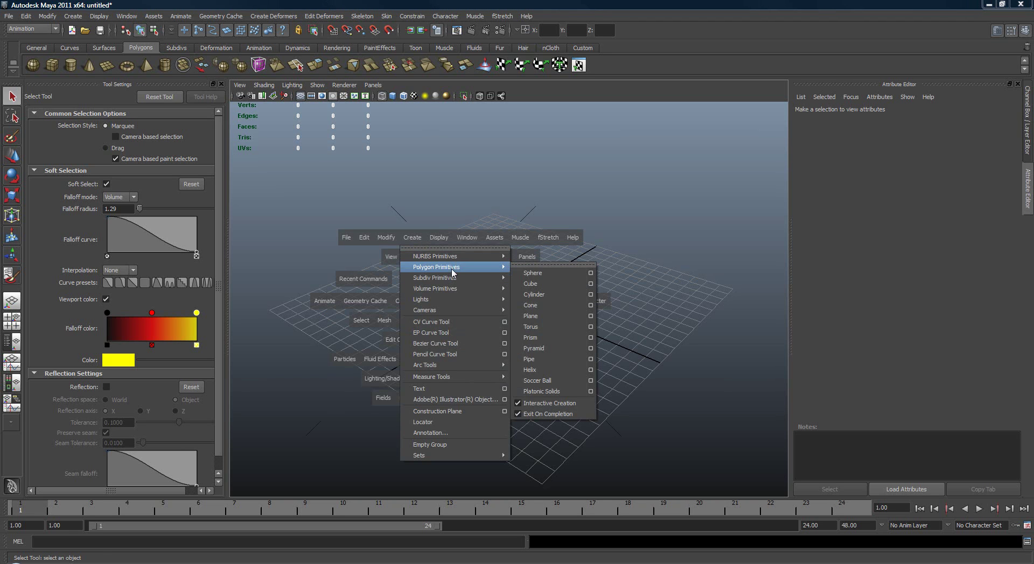
{"action": "left_click", "coordinate": [538, 317]}
{"action": "left_click_drag", "start_coordinate": [492, 254], "coordinate": [541, 364]}
- Set the plane's width and height to 1 in its polyPlane1 construction inputs
{"action": "left_click", "coordinate": [1026, 121]}
{"action": "left_click", "coordinate": [838, 239]}
{"action": "left_click_drag", "start_coordinate": [1000, 257], "coordinate": [1001, 249]}
{"action": "type", "text": "1"}
{"action": "key", "text": "Return"}
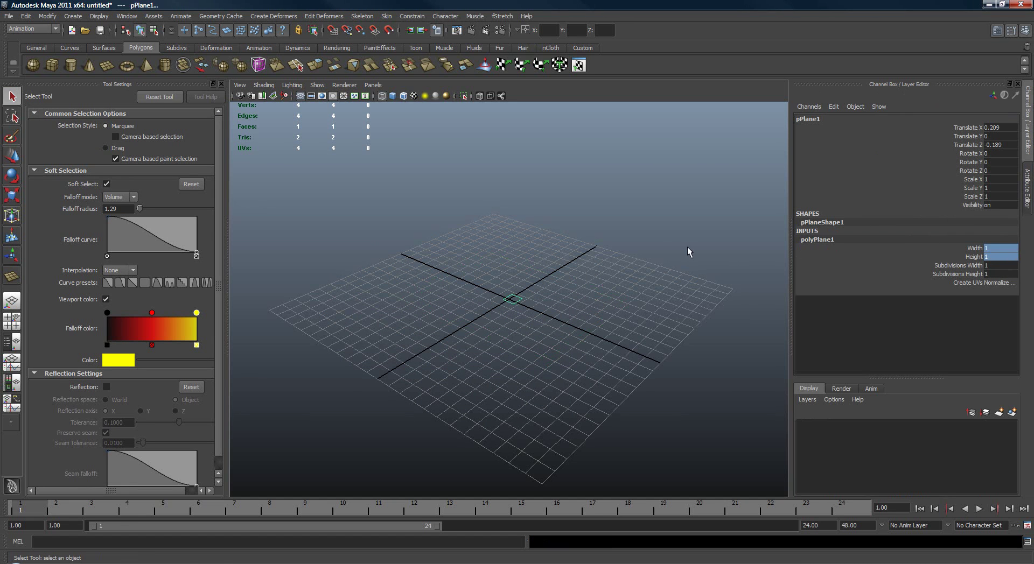
- Scale the plane uniformly to about 18.473 and set its translation to 0 on all axes
{"action": "key", "text": "r"}
{"action": "middle_click_drag", "start_coordinate": [603, 240], "coordinate": [937, 199]}
{"action": "left_click_drag", "start_coordinate": [998, 153], "coordinate": [1003, 127]}
{"action": "type", "text": "0"}
{"action": "key", "text": "Return"}
{"action": "left_click_drag", "start_coordinate": [599, 232], "coordinate": [659, 238], "text": "alt"}
- Set the plane's width and height subdivisions to 20
{"action": "left_click_drag", "start_coordinate": [956, 265], "coordinate": [957, 274]}
{"action": "middle_click_drag", "start_coordinate": [602, 254], "coordinate": [680, 243]}
{"action": "key", "text": "w"}
{"action": "key", "text": "5"}
{"action": "left_click_drag", "start_coordinate": [616, 234], "coordinate": [640, 254], "text": "alt"}
{"action": "mouse_move", "coordinate": [640, 254]}
{"action": "middle_mouse_down"}
{"action": "mouse_move", "coordinate": [664, 254]}
{"action": "mouse_move", "coordinate": [636, 247]}
{"action": "middle_mouse_up"}
{"action": "key", "text": "ctrl+z"}
{"action": "left_click_drag", "start_coordinate": [936, 266], "coordinate": [947, 272]}
{"action": "mouse_move", "coordinate": [751, 267]}
{"action": "middle_mouse_down"}
{"action": "mouse_move", "coordinate": [744, 257]}
{"action": "mouse_move", "coordinate": [835, 261]}
{"action": "mouse_move", "coordinate": [750, 268]}
{"action": "middle_mouse_up"}
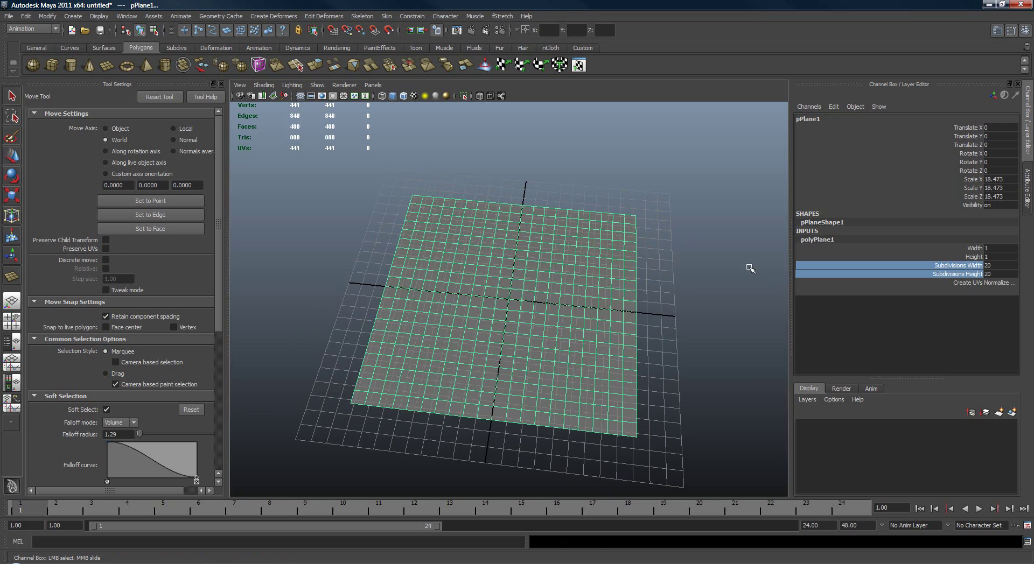
- Delete the plane's construction history and freeze its transformations
{"action": "key", "text": "alt+shift+d"}
{"action": "left_click", "coordinate": [47, 16]}
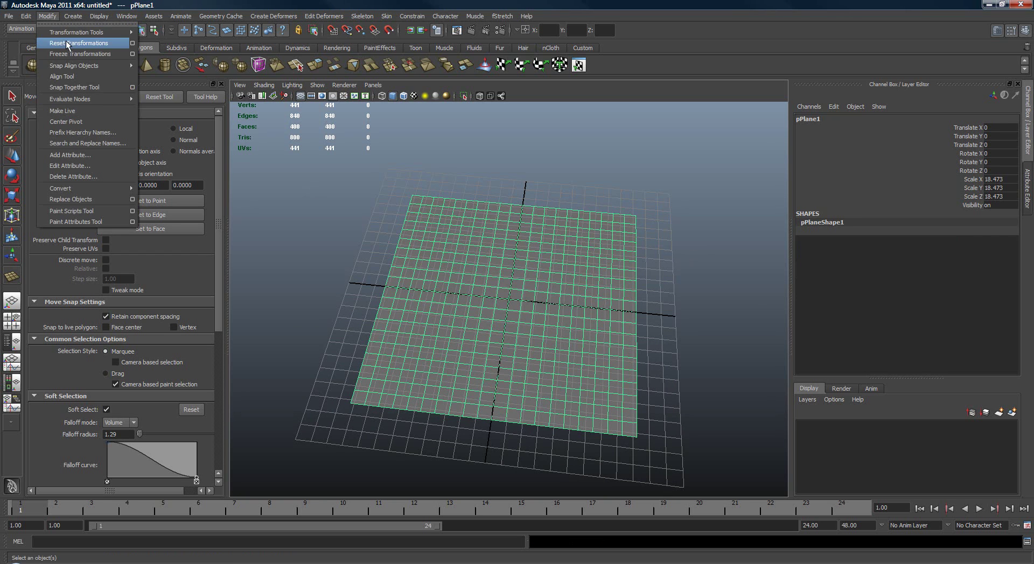
{"action": "left_click", "coordinate": [70, 51]}
- Apply an fStretch deformer to the selected plane
{"action": "left_click_drag", "start_coordinate": [571, 243], "coordinate": [567, 189], "text": "alt"}
{"action": "key", "text": "q"}
{"action": "left_click", "coordinate": [585, 188]}
{"action": "left_click", "coordinate": [535, 272]}
{"action": "left_click", "coordinate": [500, 16]}
{"action": "left_click", "coordinate": [509, 31]}
{"action": "scroll", "coordinate": [534, 223], "scroll_direction": "up", "scroll_amount": 2}
{"action": "left_click_drag", "start_coordinate": [631, 206], "coordinate": [626, 216], "text": "alt"}
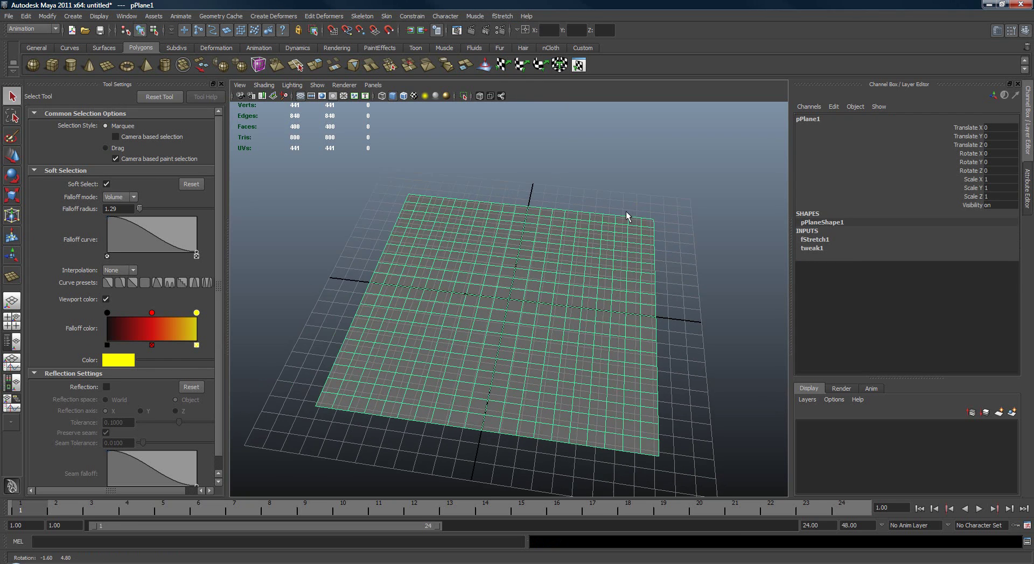
{"action": "middle_click_drag", "start_coordinate": [645, 210], "coordinate": [622, 195], "text": "alt"}
{"action": "left_click_drag", "start_coordinate": [622, 195], "coordinate": [665, 221], "text": "alt"}
{"action": "left_click", "coordinate": [670, 202]}
{"action": "left_click", "coordinate": [637, 211]}
{"action": "right_click_drag", "start_coordinate": [664, 221], "coordinate": [582, 180], "text": "alt"}
{"action": "key", "text": "w"}
{"action": "middle_click_drag", "start_coordinate": [603, 181], "coordinate": [598, 202], "text": "alt"}
{"action": "mouse_move", "coordinate": [599, 202]}
{"action": "left_mouse_down", "text": "alt"}
{"action": "mouse_move", "coordinate": [607, 208]}
{"action": "mouse_move", "coordinate": [607, 196]}
{"action": "left_mouse_up", "text": "alt"}
{"action": "right_click_drag", "start_coordinate": [607, 196], "coordinate": [603, 170], "text": "alt"}
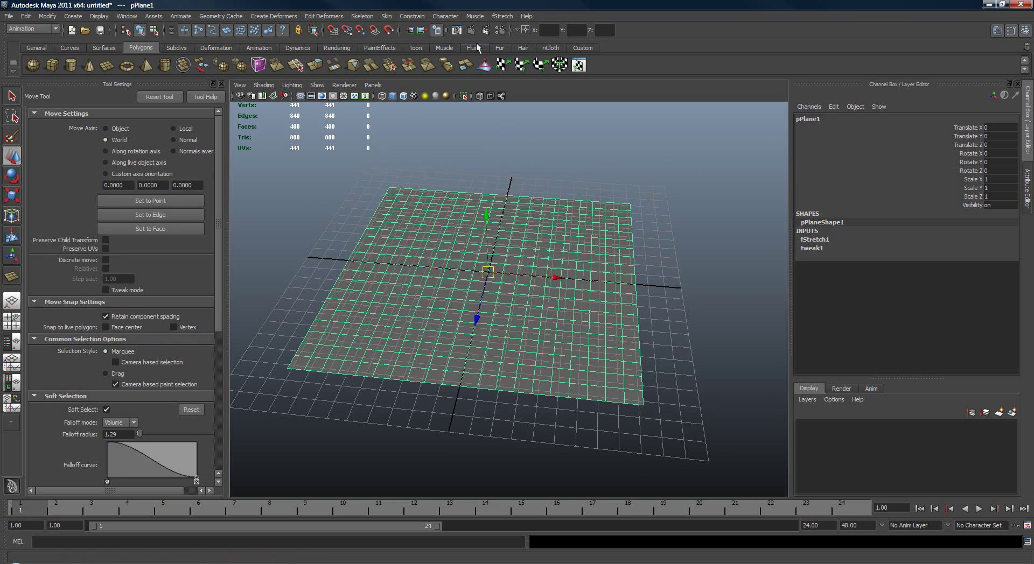
- Open fStretch's Create Displacement Network tool and place its window so the plane stays visible
{"action": "left_click", "coordinate": [502, 16]}
{"action": "mouse_move", "coordinate": [536, 68]}
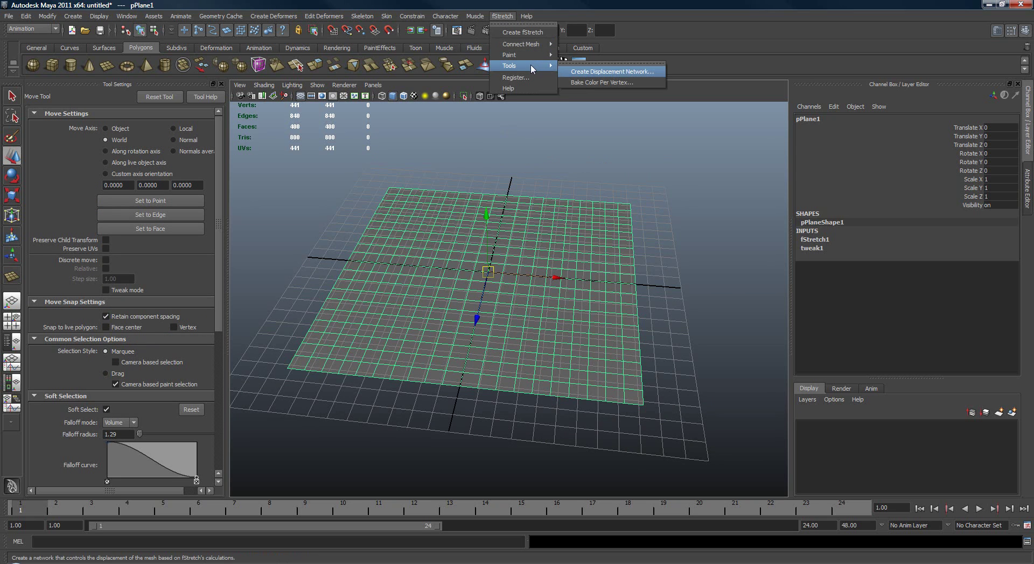
{"action": "left_click", "coordinate": [614, 73]}
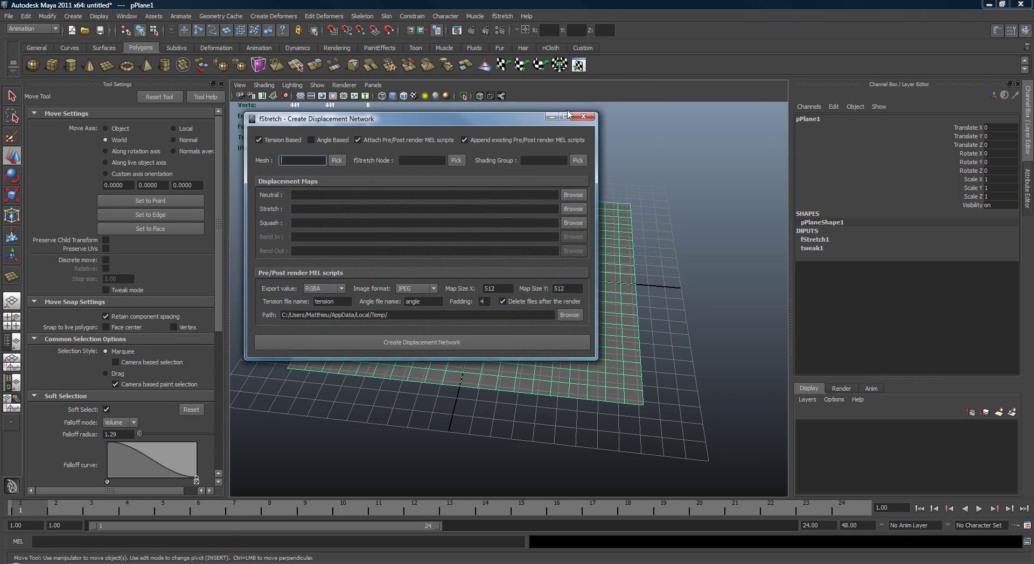
{"action": "left_click_drag", "start_coordinate": [516, 114], "coordinate": [416, 97]}
{"action": "left_click_drag", "start_coordinate": [576, 197], "coordinate": [606, 189], "text": "alt"}
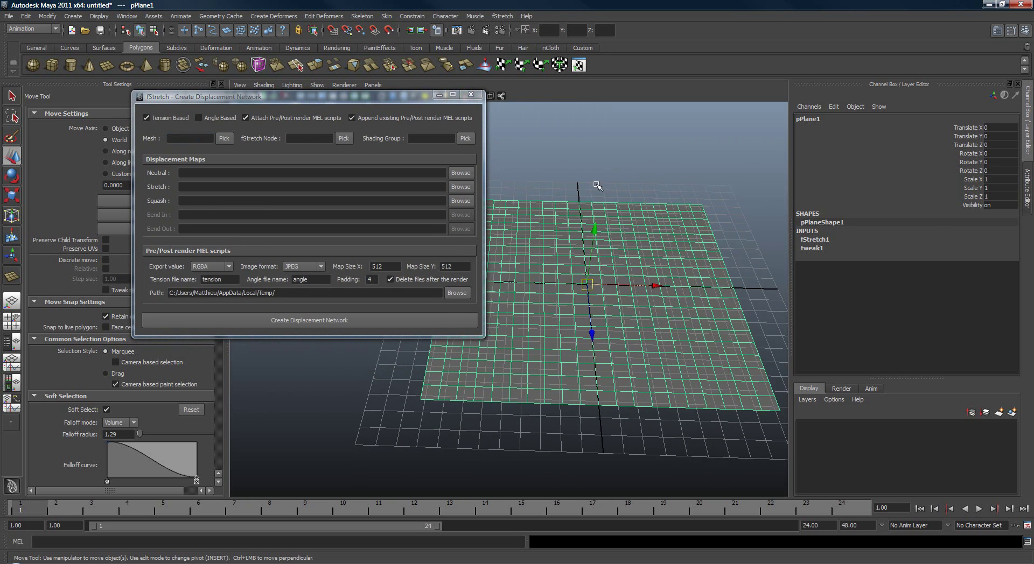
{"action": "left_click_drag", "start_coordinate": [344, 103], "coordinate": [375, 99]}
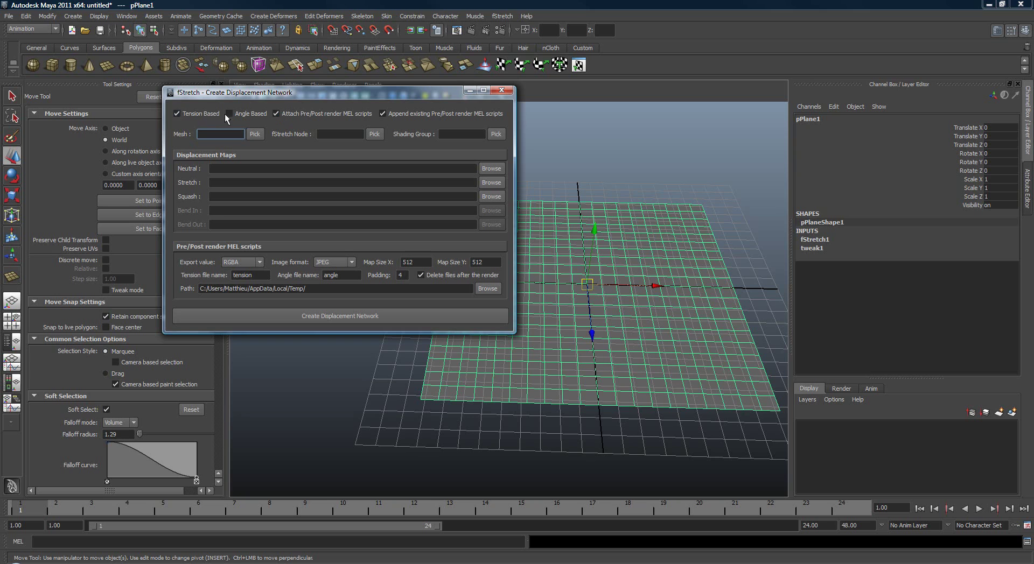
- Try the Angle Based and Tension Based options of the displacement network, ending with only Tension Based enabled
{"action": "left_click", "coordinate": [251, 113]}
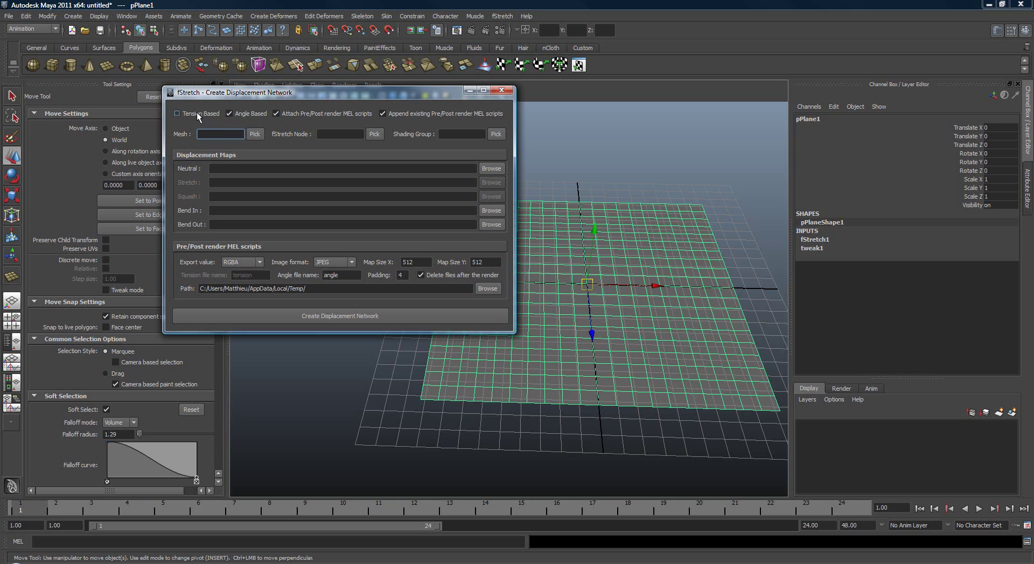
{"action": "left_click", "coordinate": [244, 113]}
{"action": "left_click", "coordinate": [188, 113]}
{"action": "left_click", "coordinate": [244, 113]}
{"action": "left_click", "coordinate": [191, 113]}
{"action": "left_click", "coordinate": [248, 112]}
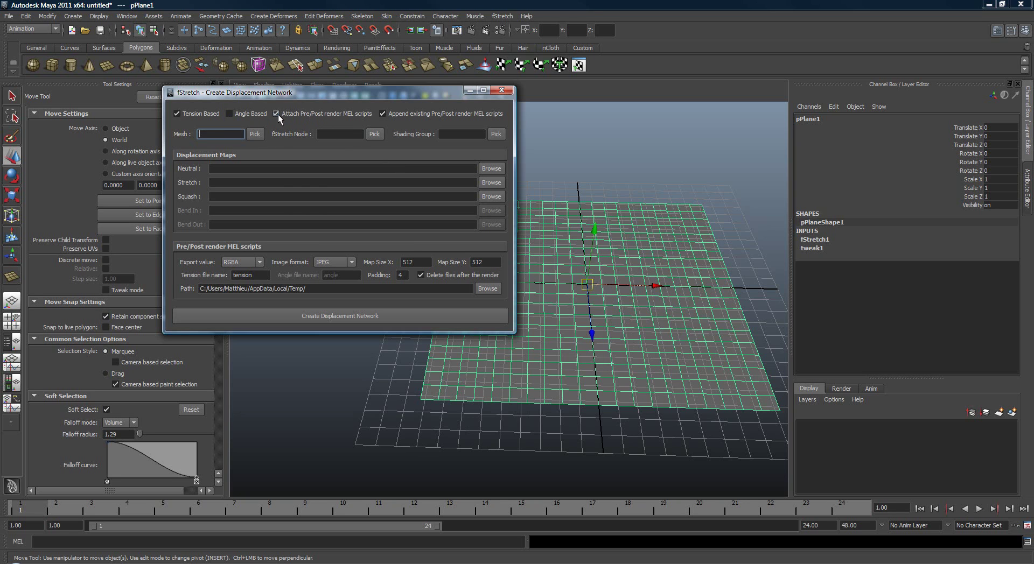
- Disable Attach Pre/Post render MEL scripts for the displacement network
{"action": "left_click", "coordinate": [326, 114]}
{"action": "left_click", "coordinate": [329, 115]}
{"action": "left_click", "coordinate": [334, 113]}
{"action": "left_click", "coordinate": [337, 113]}
{"action": "left_click", "coordinate": [333, 113]}
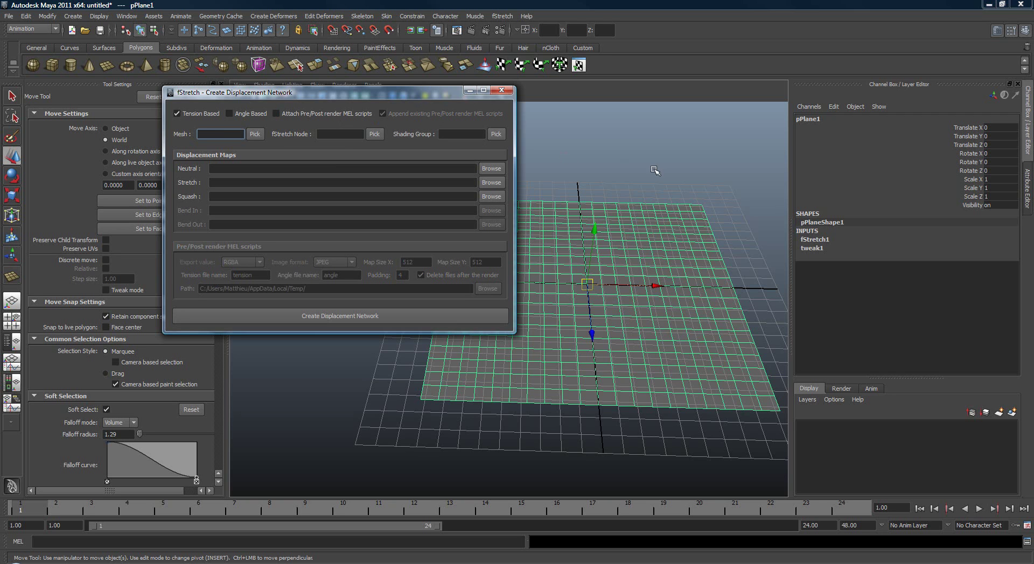
- Enable Draw Color Per Vertex on the plane's fStretch1 node
{"action": "left_click_drag", "start_coordinate": [722, 231], "coordinate": [773, 232], "text": "alt"}
{"action": "key", "text": "ctrl+a"}
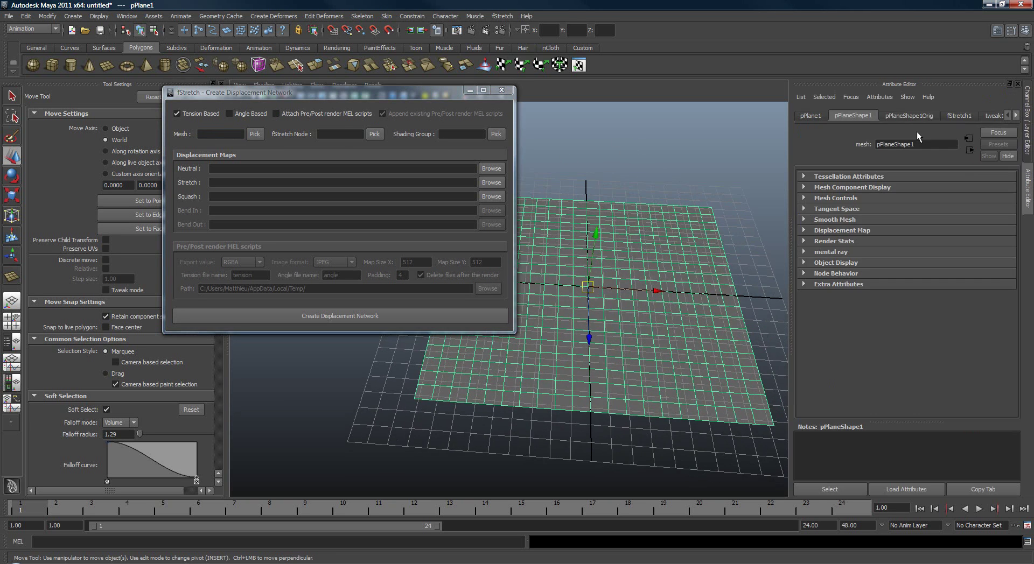
{"action": "left_click", "coordinate": [958, 115]}
{"action": "left_click_drag", "start_coordinate": [1012, 191], "coordinate": [989, 328]}
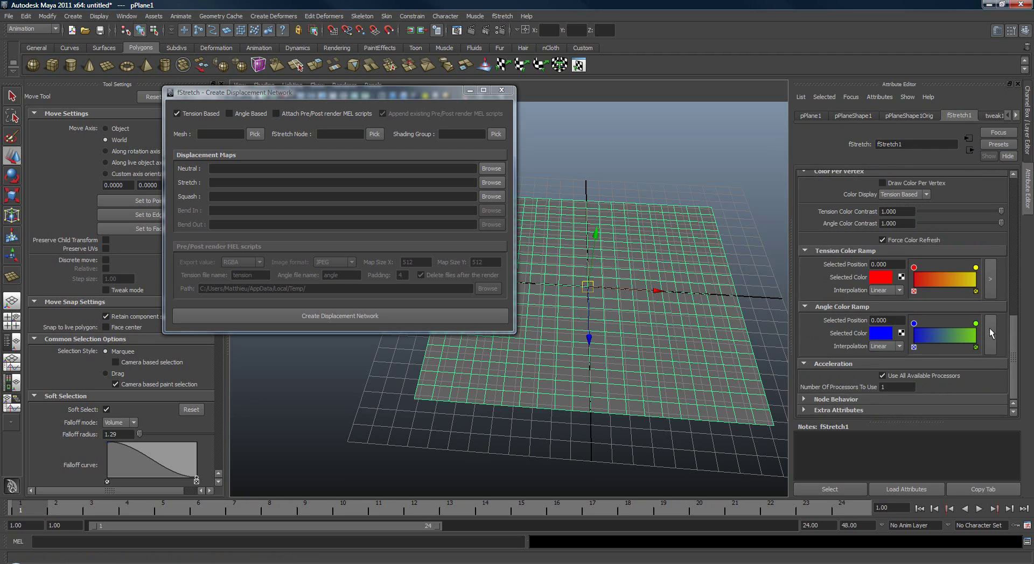
{"action": "left_click", "coordinate": [908, 183]}
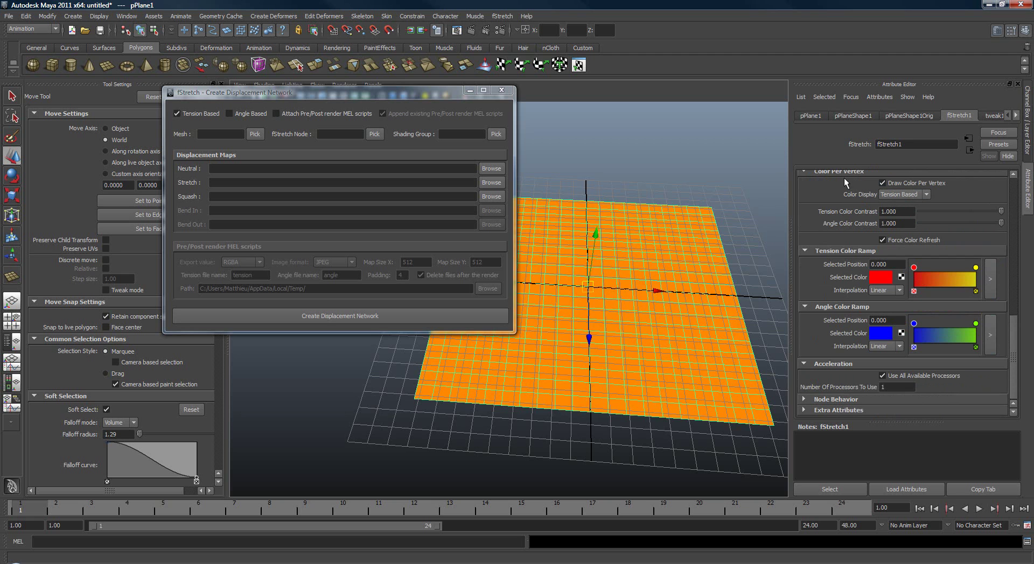
- Select vertices near one corner of the plane with a soft selection falloff radius of about 11.10 and move them to stretch the mesh
{"action": "left_click_drag", "start_coordinate": [671, 257], "coordinate": [661, 267], "text": "alt"}
{"action": "right_click_drag", "start_coordinate": [690, 323], "coordinate": [648, 322]}
{"action": "left_click_drag", "start_coordinate": [667, 358], "coordinate": [704, 374], "text": "alt"}
{"action": "left_click_drag", "start_coordinate": [684, 296], "coordinate": [746, 360]}
{"action": "key", "text": "b"}
{"action": "left_click_drag", "start_coordinate": [625, 300], "coordinate": [677, 324]}
{"action": "left_click_drag", "start_coordinate": [607, 321], "coordinate": [643, 355], "text": "alt"}
{"action": "middle_click_drag", "start_coordinate": [639, 364], "coordinate": [560, 366]}
{"action": "left_click_drag", "start_coordinate": [560, 366], "coordinate": [639, 228], "text": "alt"}
{"action": "left_click_drag", "start_coordinate": [651, 261], "coordinate": [603, 266], "text": "alt"}
{"action": "middle_click_drag", "start_coordinate": [592, 258], "coordinate": [647, 272], "text": "alt"}
{"action": "scroll", "coordinate": [679, 260], "scroll_direction": "down", "scroll_amount": 1}
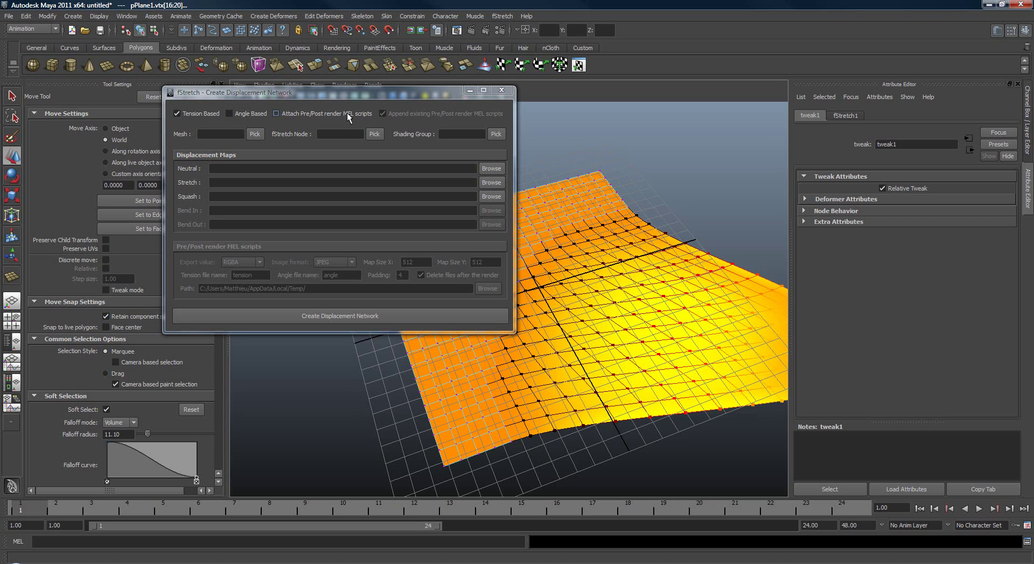
- Open the render settings beside the displacement window and bring up the Render Options section
{"action": "left_click_drag", "start_coordinate": [373, 94], "coordinate": [355, 101]}
{"action": "left_click", "coordinate": [501, 32]}
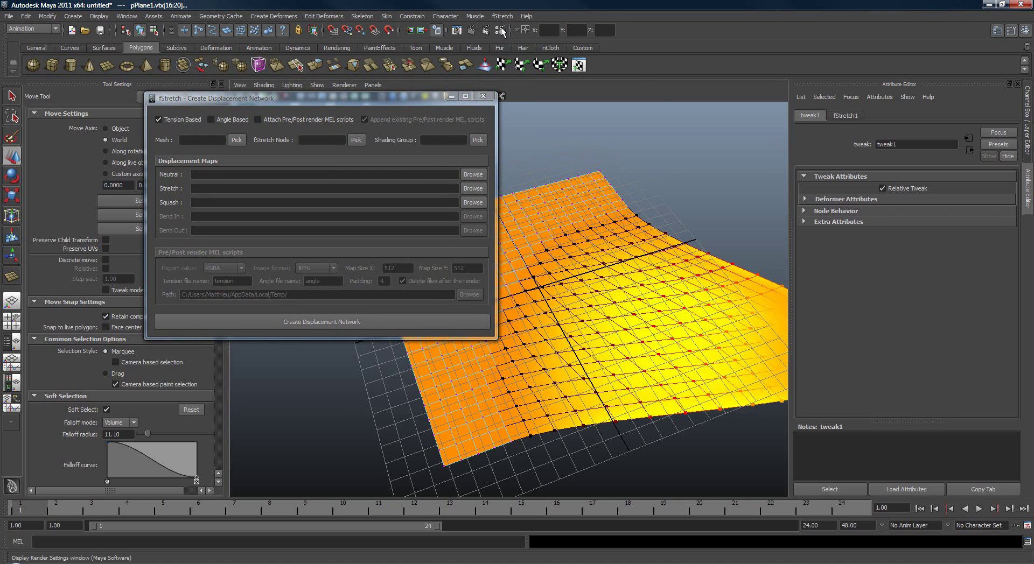
{"action": "left_click_drag", "start_coordinate": [216, 104], "coordinate": [693, 50]}
{"action": "left_click_drag", "start_coordinate": [835, 218], "coordinate": [783, 326]}
{"action": "left_click", "coordinate": [626, 397]}
{"action": "scroll", "coordinate": [753, 366], "scroll_direction": "down", "scroll_amount": 3}
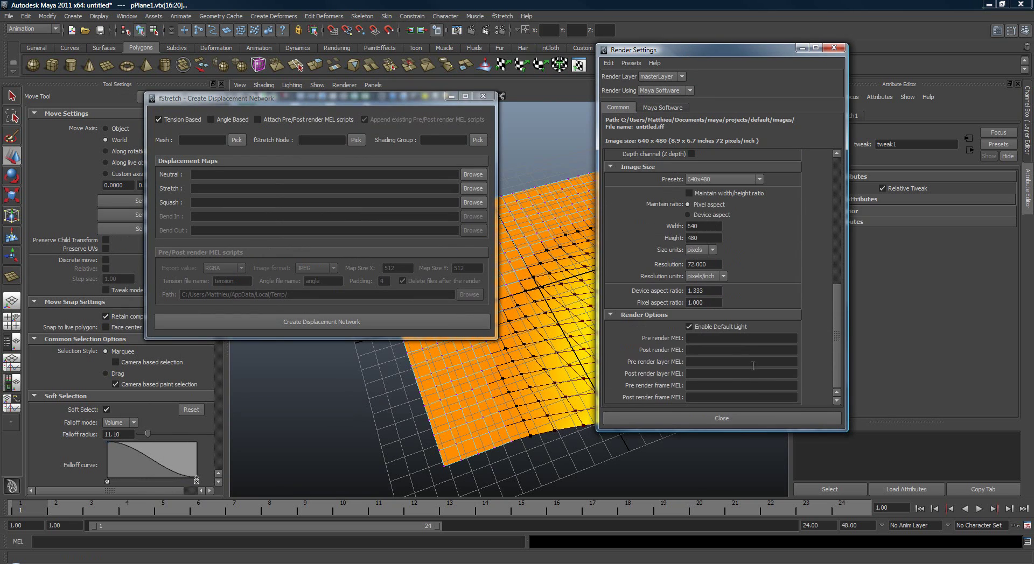
- Examine the Pre render MEL, Post render MEL and Pre render layer MEL fields, and close the render settings
{"action": "left_click", "coordinate": [704, 338]}
{"action": "left_click", "coordinate": [699, 351]}
{"action": "left_click", "coordinate": [711, 338]}
{"action": "left_click", "coordinate": [727, 350]}
{"action": "left_click", "coordinate": [727, 338]}
{"action": "left_click", "coordinate": [727, 350]}
{"action": "left_click", "coordinate": [731, 339]}
{"action": "key", "text": "Tab"}
{"action": "key", "text": "shift+Tab"}
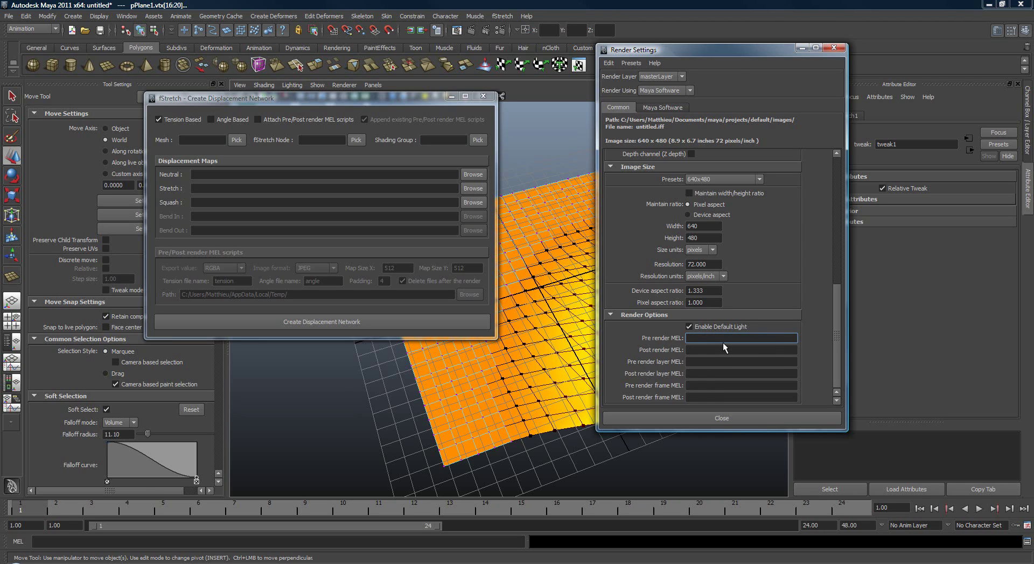
{"action": "left_click", "coordinate": [791, 350]}
{"action": "left_click", "coordinate": [774, 361]}
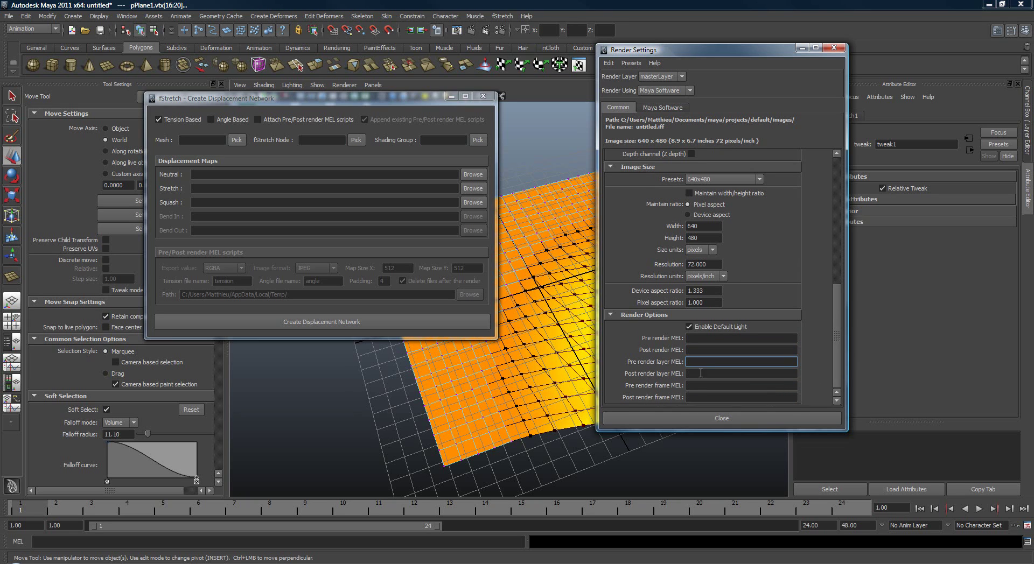
{"action": "left_click", "coordinate": [723, 419]}
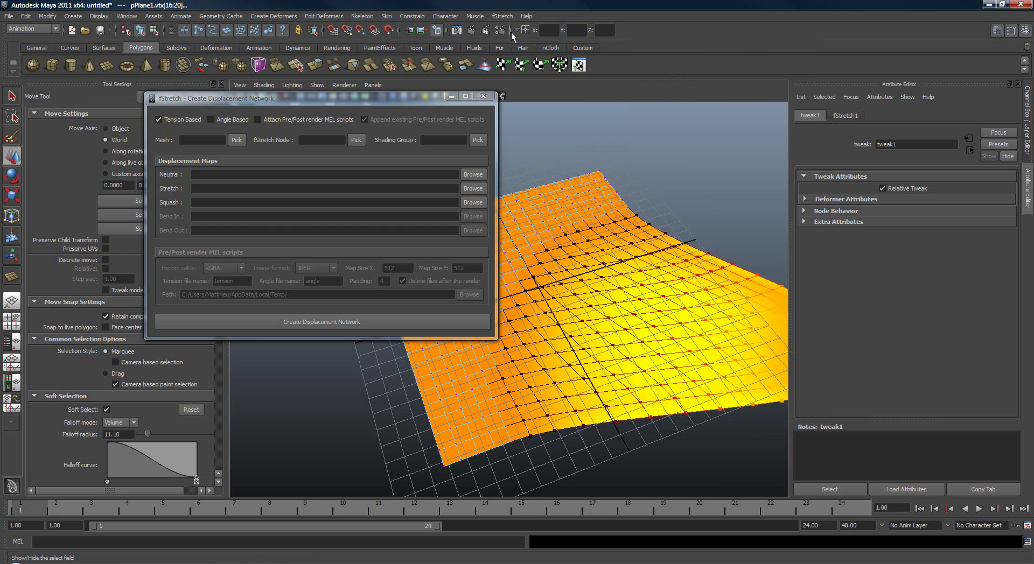
- Open fStretch's Bake Color Per Vertex tool and switch the plane back to object mode
{"action": "left_click", "coordinate": [496, 18]}
{"action": "mouse_move", "coordinate": [531, 65]}
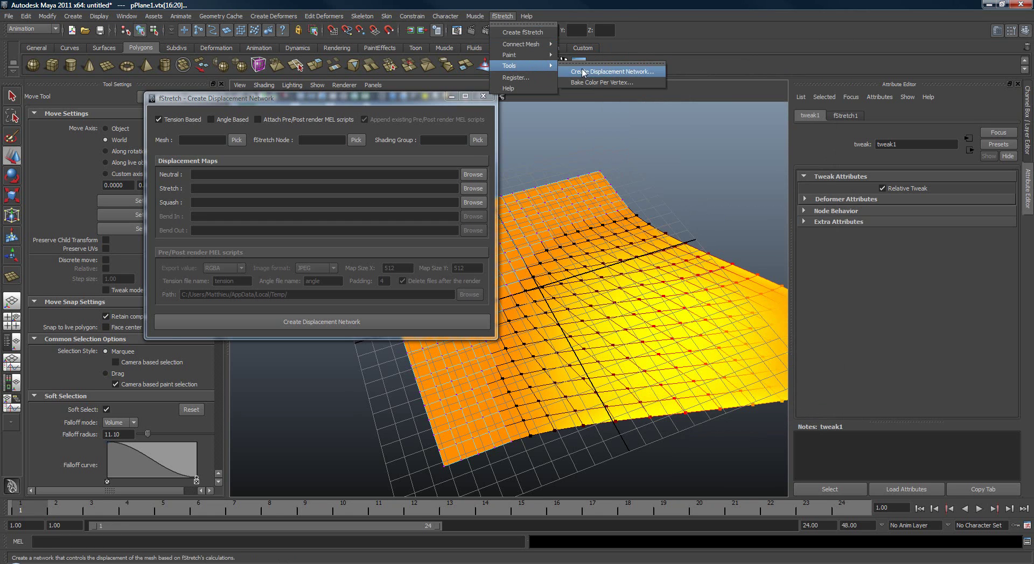
{"action": "left_click", "coordinate": [595, 82]}
{"action": "left_click_drag", "start_coordinate": [587, 167], "coordinate": [687, 124]}
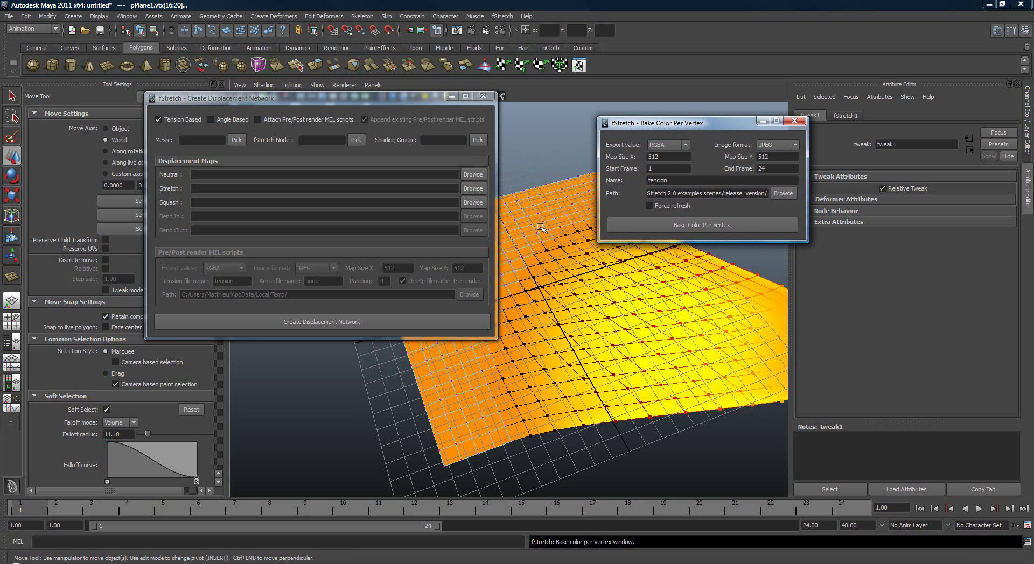
{"action": "right_click_drag", "start_coordinate": [558, 269], "coordinate": [580, 221]}
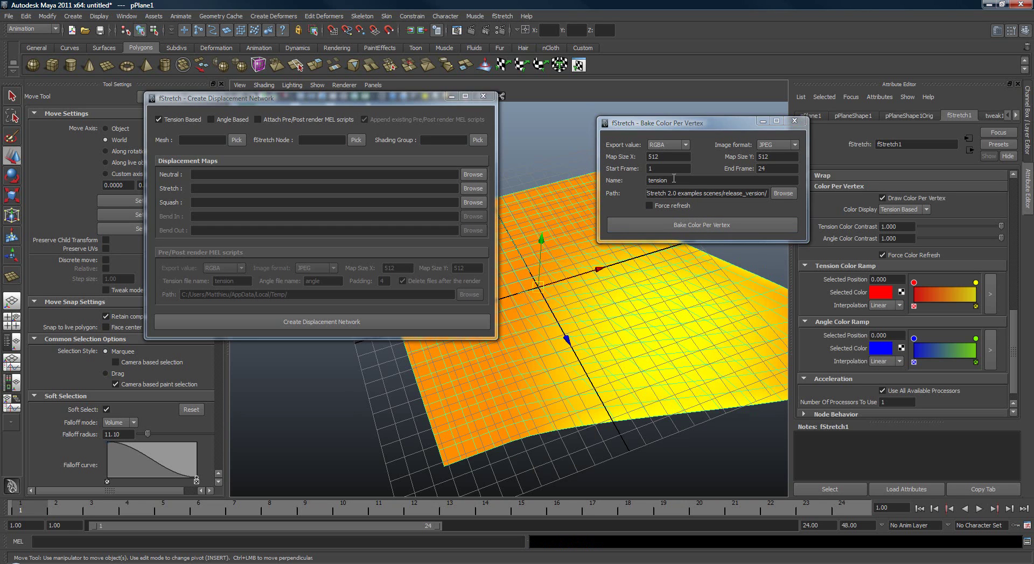
- Scrub the animation to frame 19 and review the Name and Map Size settings for baking the vertex colours
{"action": "left_click", "coordinate": [693, 181]}
{"action": "left_click_drag", "start_coordinate": [25, 512], "coordinate": [664, 506]}
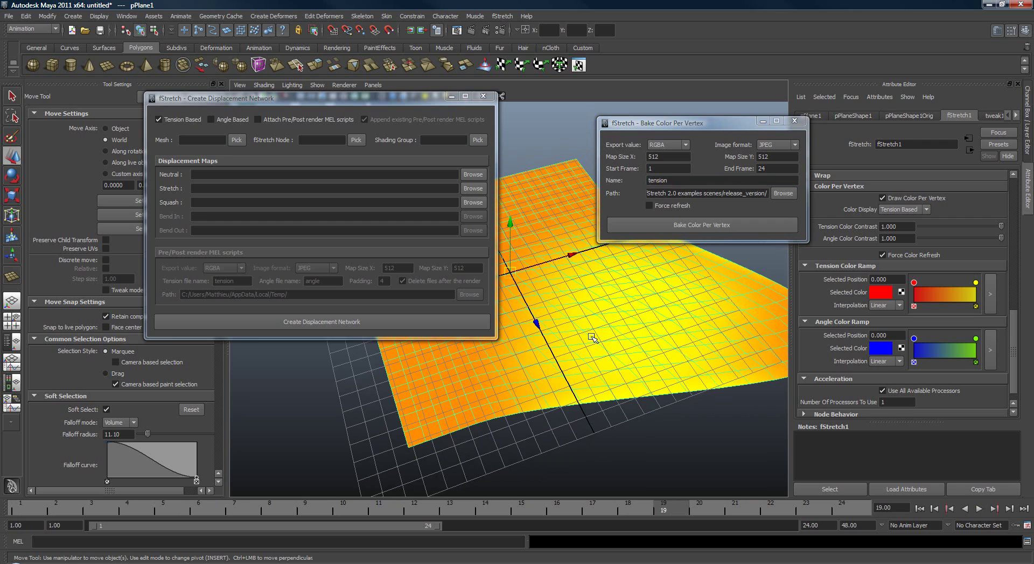
{"action": "left_click_drag", "start_coordinate": [603, 314], "coordinate": [659, 309], "text": "alt"}
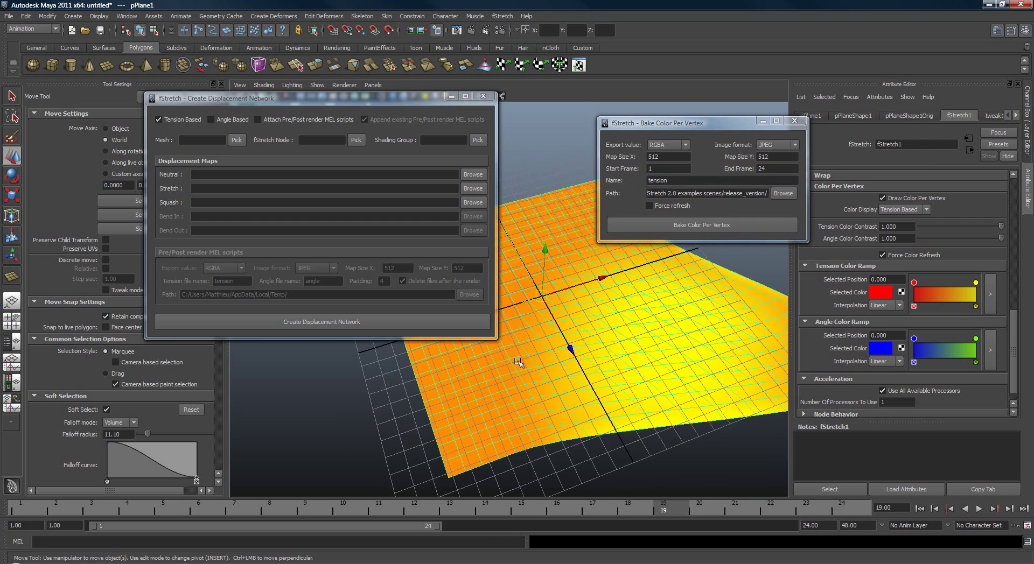
{"action": "left_click_drag", "start_coordinate": [637, 347], "coordinate": [617, 331], "text": "alt"}
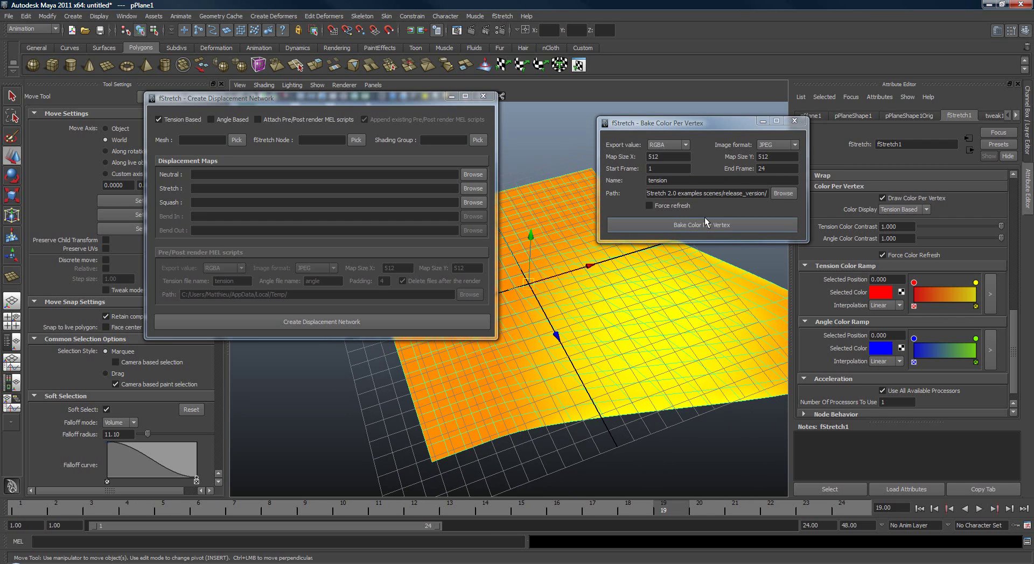
{"action": "double_click", "coordinate": [734, 180]}
{"action": "left_click_drag", "start_coordinate": [648, 300], "coordinate": [627, 308], "text": "alt"}
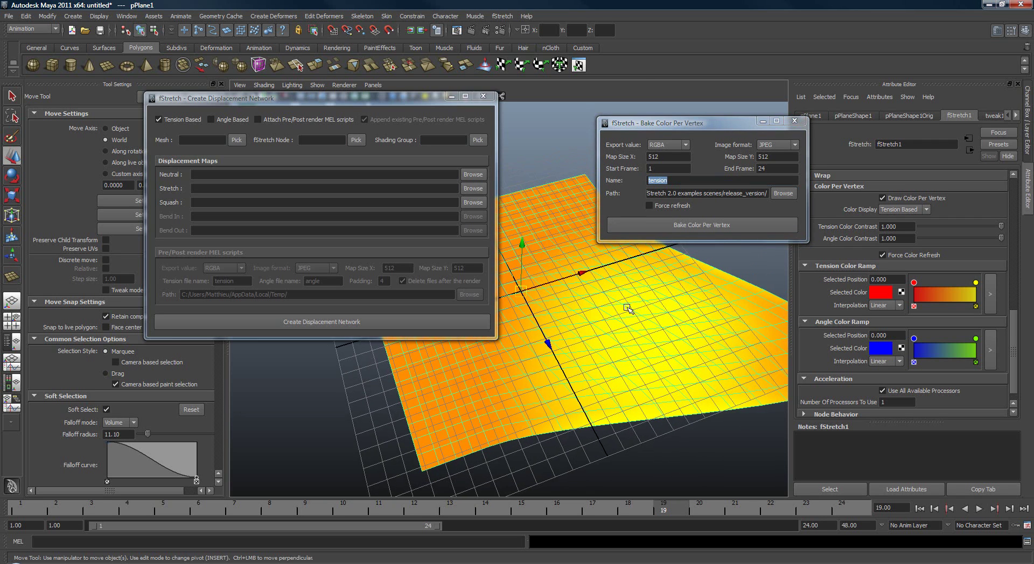
{"action": "left_click", "coordinate": [776, 169]}
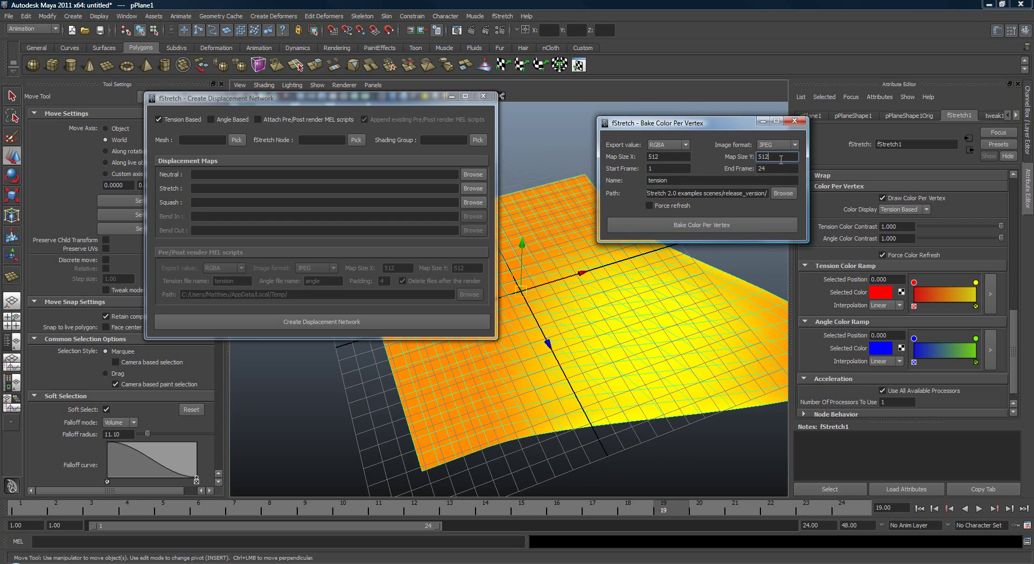
{"action": "left_click_drag", "start_coordinate": [676, 295], "coordinate": [646, 305], "text": "alt"}
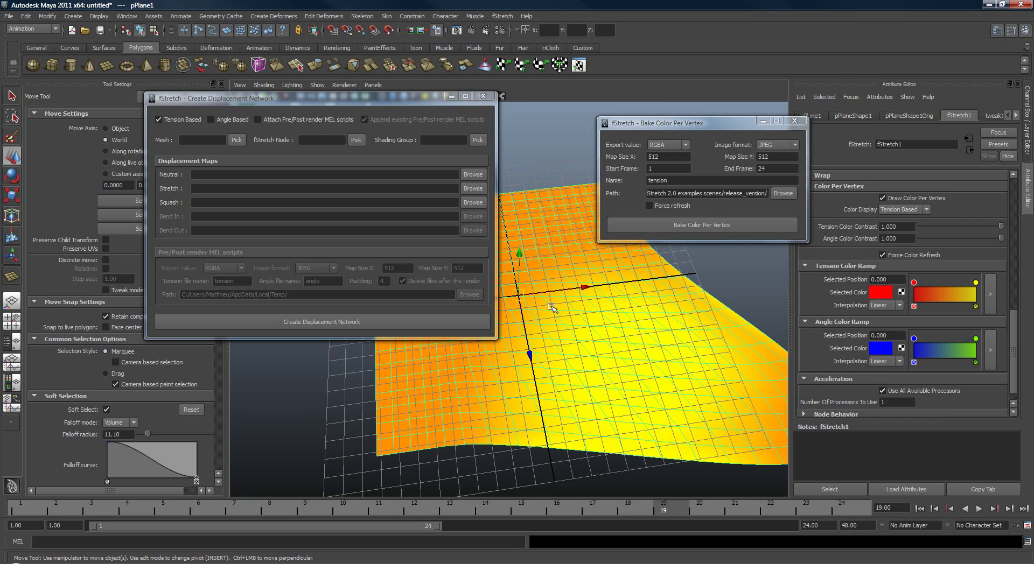
{"action": "mouse_move", "coordinate": [343, 105]}
{"action": "left_mouse_down"}
{"action": "mouse_move", "coordinate": [382, 134]}
{"action": "mouse_move", "coordinate": [313, 135]}
{"action": "mouse_move", "coordinate": [341, 91]}
{"action": "left_mouse_up"}
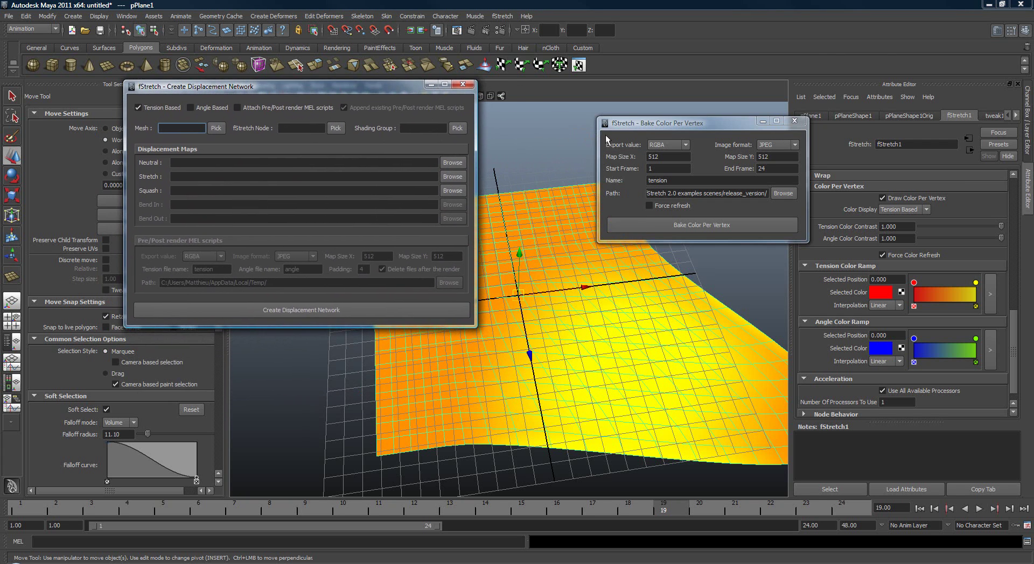
- Close the Bake Color Per Vertex window and enable Attach Pre/Post render MEL scripts for the displacement network
{"action": "left_click_drag", "start_coordinate": [653, 124], "coordinate": [624, 102]}
{"action": "left_click", "coordinate": [765, 98]}
{"action": "left_click", "coordinate": [303, 107]}
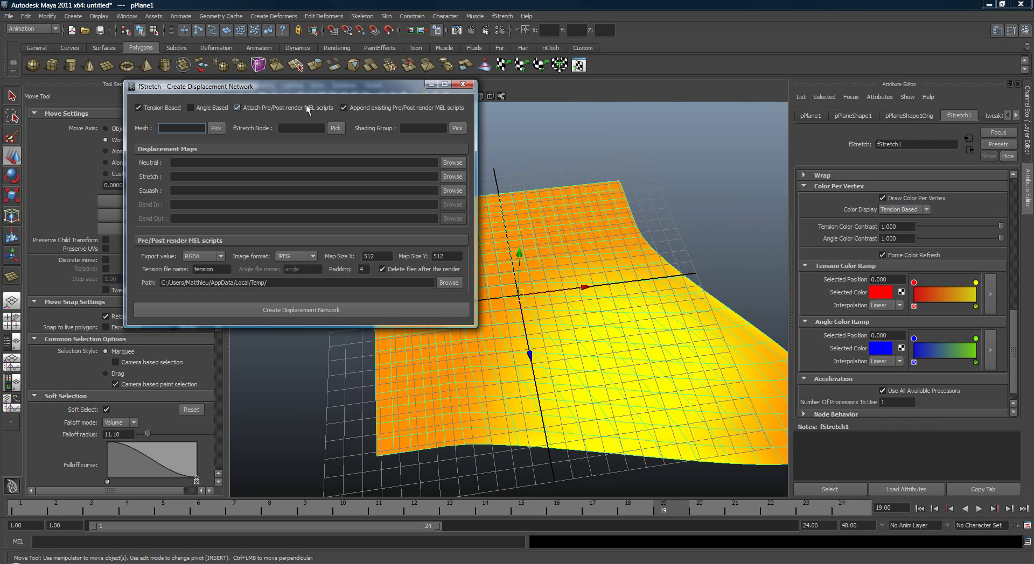
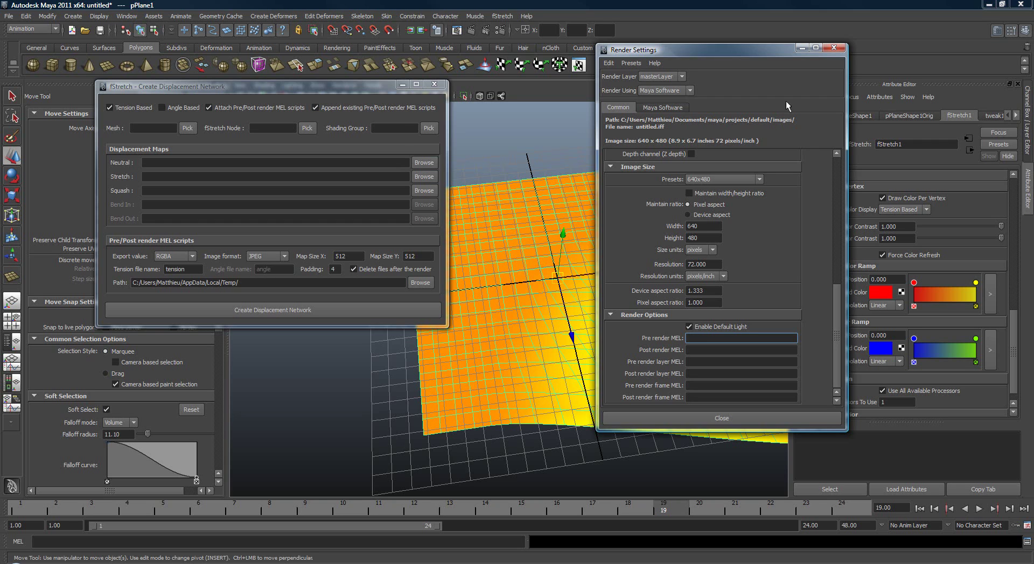
- Disable Append existing Pre/Post render MEL scripts, check the Pre render MEL field, and close the render settings
{"action": "left_click", "coordinate": [315, 108]}
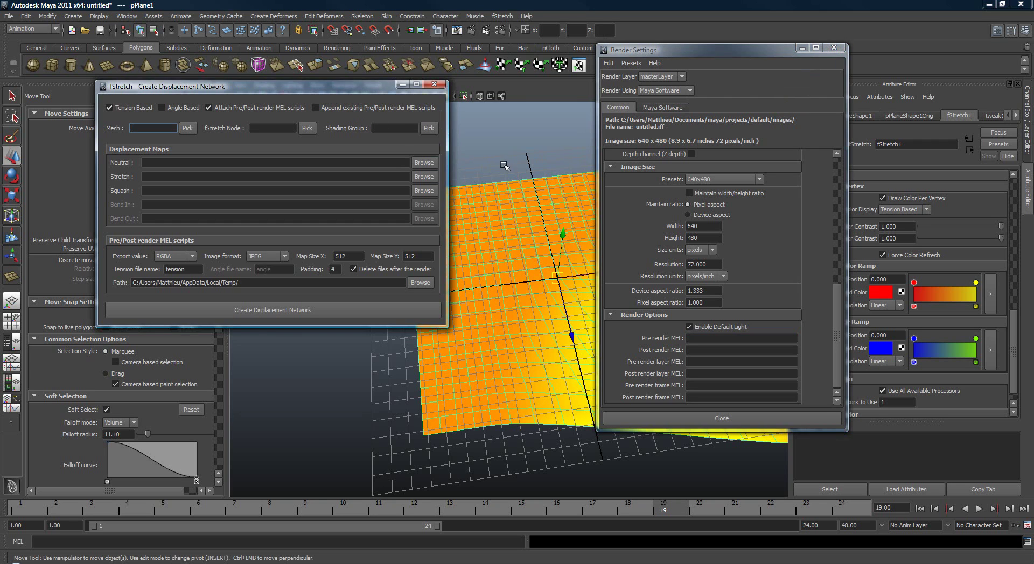
{"action": "left_click", "coordinate": [725, 339]}
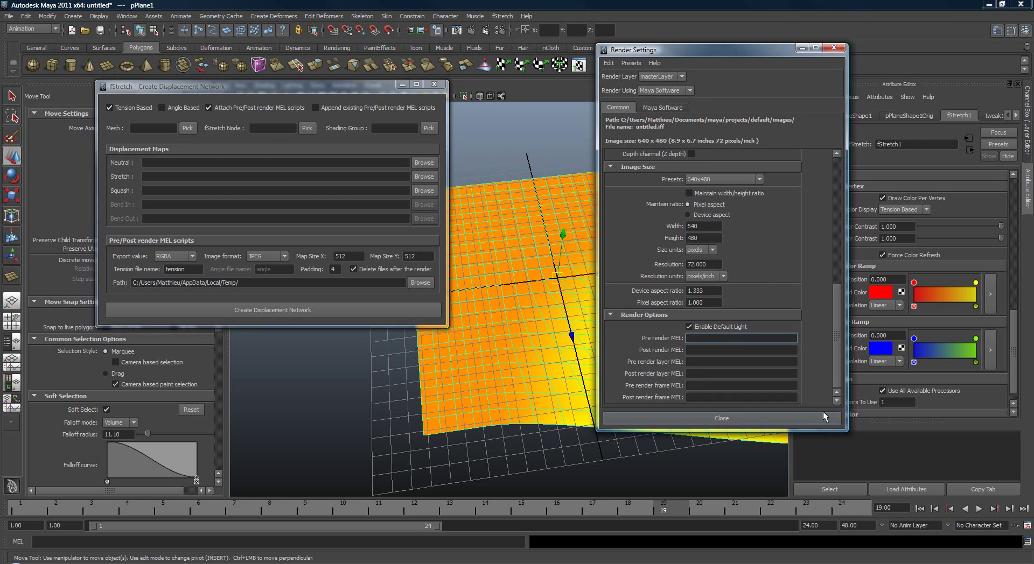
{"action": "left_click", "coordinate": [722, 419]}
- Switch the deformed plane to vertex mode and select all of its vertices
{"action": "left_click", "coordinate": [643, 166]}
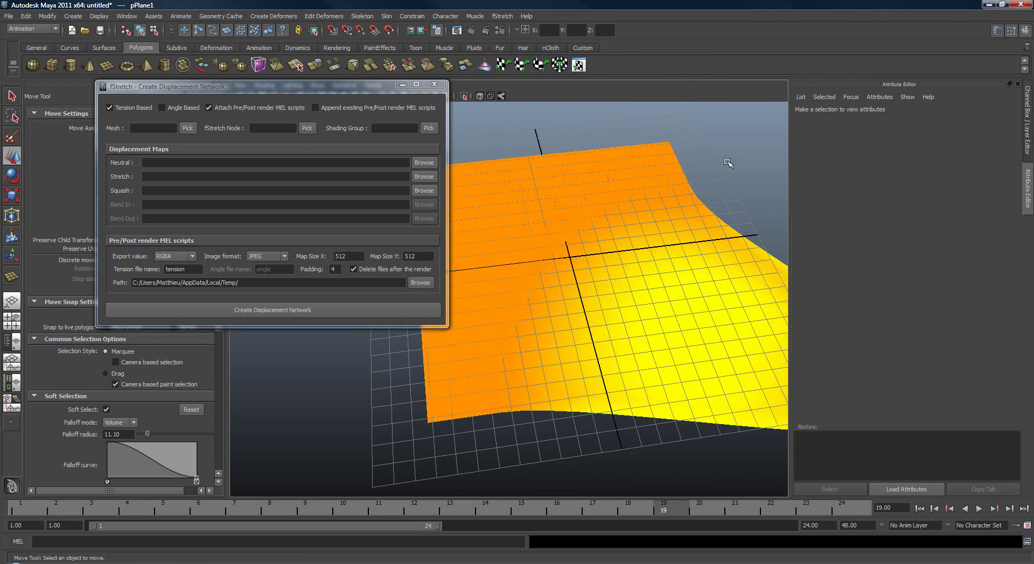
{"action": "left_click_drag", "start_coordinate": [643, 166], "coordinate": [633, 196]}
{"action": "scroll", "coordinate": [619, 243], "scroll_direction": "down", "scroll_amount": 2}
{"action": "right_click_drag", "start_coordinate": [630, 247], "coordinate": [588, 243]}
{"action": "scroll", "coordinate": [591, 228], "scroll_direction": "down", "scroll_amount": 2}
{"action": "mouse_move", "coordinate": [765, 196]}
{"action": "left_mouse_down"}
{"action": "mouse_move", "coordinate": [480, 392]}
{"action": "mouse_move", "coordinate": [393, 433]}
{"action": "left_mouse_up"}
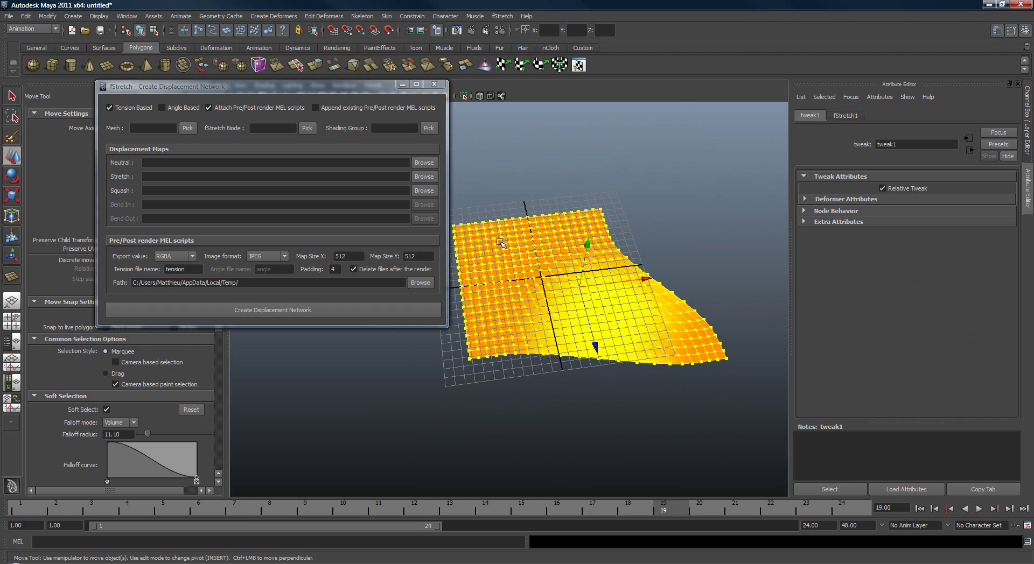
- Flatten the plane by setting the X, Y and Z values of all its CVs to 0
{"action": "key", "text": "ctrl+a"}
{"action": "left_click", "coordinate": [828, 128]}
{"action": "left_click", "coordinate": [873, 154]}
{"action": "left_click_drag", "start_coordinate": [1012, 151], "coordinate": [1008, 252]}
{"action": "left_click", "coordinate": [969, 243], "text": "shift"}
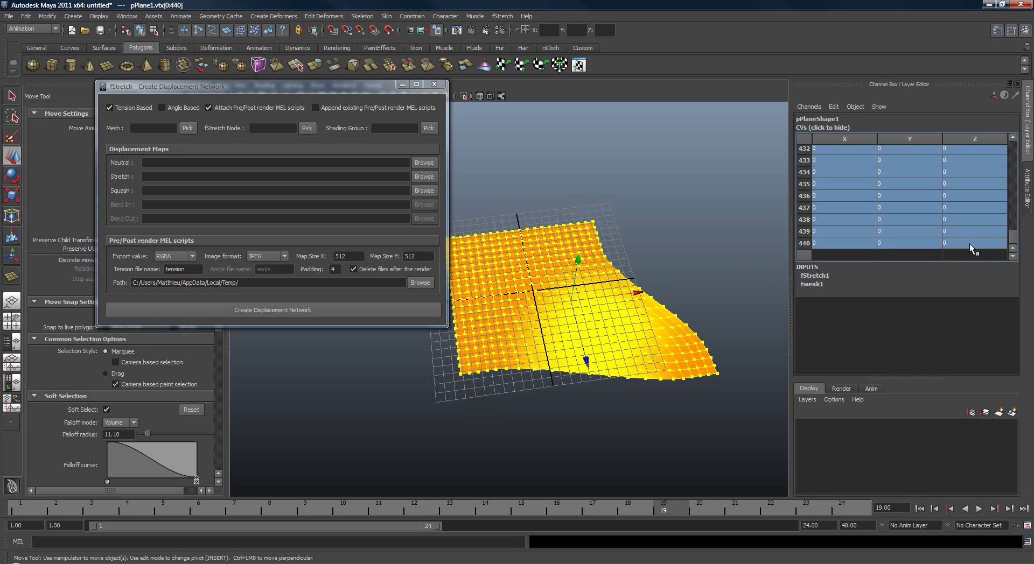
{"action": "type", "text": "0"}
{"action": "key", "text": "Return"}
- Return the flattened plane to object mode with pPlane1 selected
{"action": "middle_click_drag", "start_coordinate": [571, 244], "coordinate": [605, 240], "text": "alt"}
{"action": "right_click_drag", "start_coordinate": [556, 249], "coordinate": [599, 238]}
{"action": "middle_click_drag", "start_coordinate": [549, 247], "coordinate": [558, 250], "text": "alt"}
{"action": "right_click_drag", "start_coordinate": [558, 250], "coordinate": [646, 236], "text": "alt"}
{"action": "middle_click_drag", "start_coordinate": [646, 236], "coordinate": [613, 236], "text": "alt"}
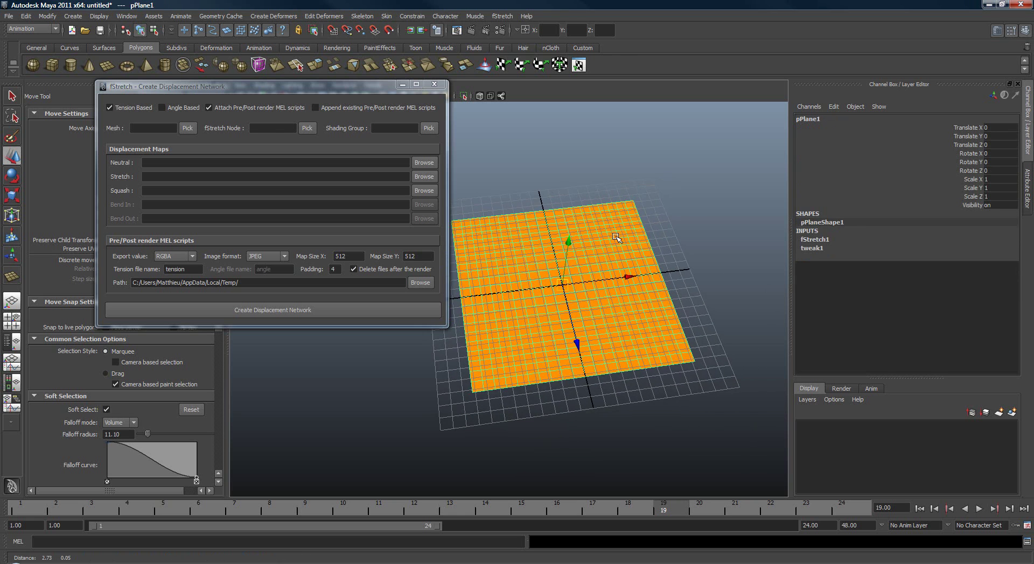
{"action": "right_click_drag", "start_coordinate": [613, 237], "coordinate": [637, 228], "text": "alt"}
- Load the selected pPlane1 as the displacement network's mesh and move the window clear of the plane
{"action": "left_click_drag", "start_coordinate": [217, 91], "coordinate": [216, 87]}
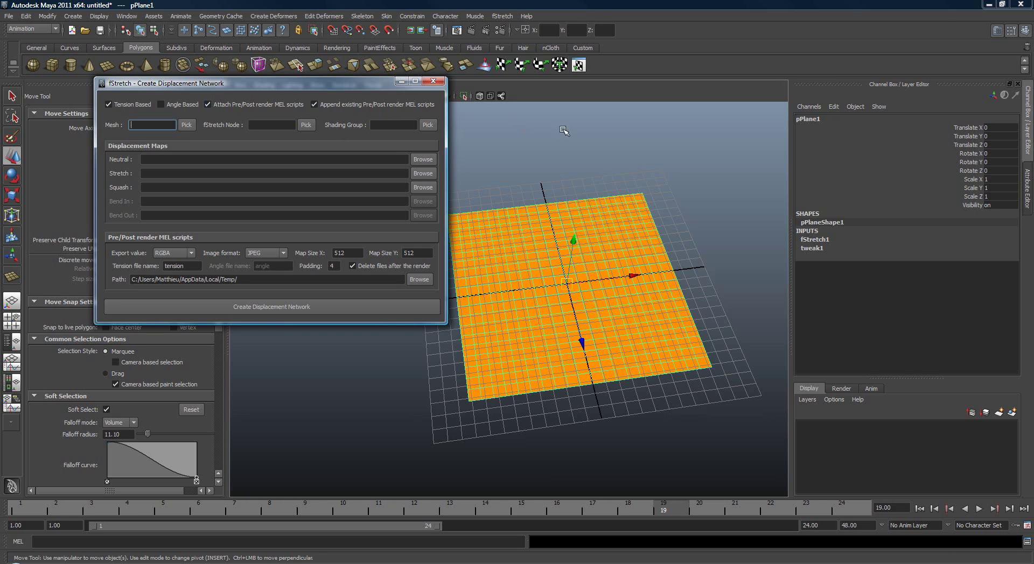
{"action": "middle_click_drag", "start_coordinate": [511, 159], "coordinate": [535, 152], "text": "alt"}
{"action": "right_click_drag", "start_coordinate": [535, 152], "coordinate": [556, 164], "text": "alt"}
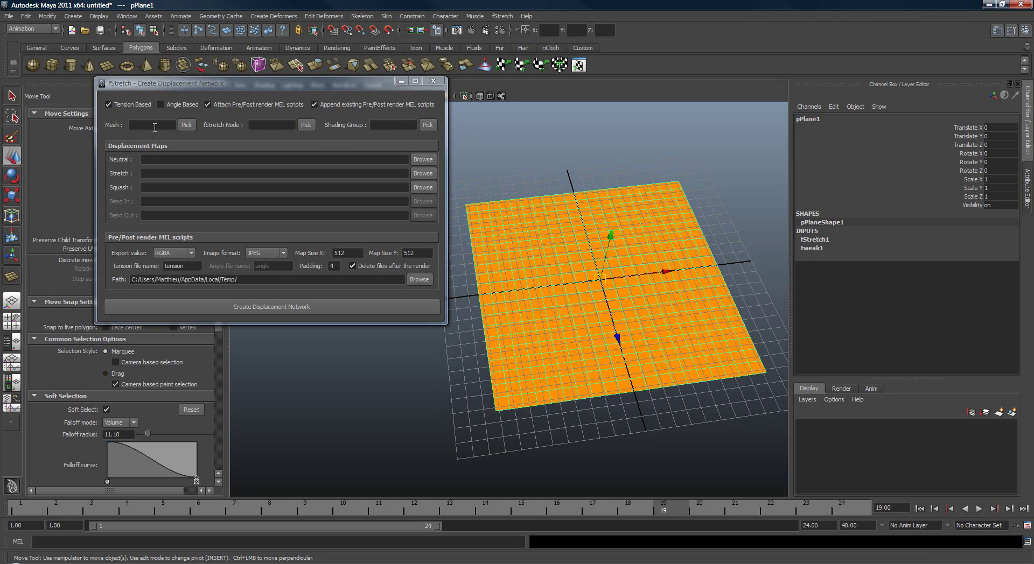
{"action": "left_click", "coordinate": [186, 126]}
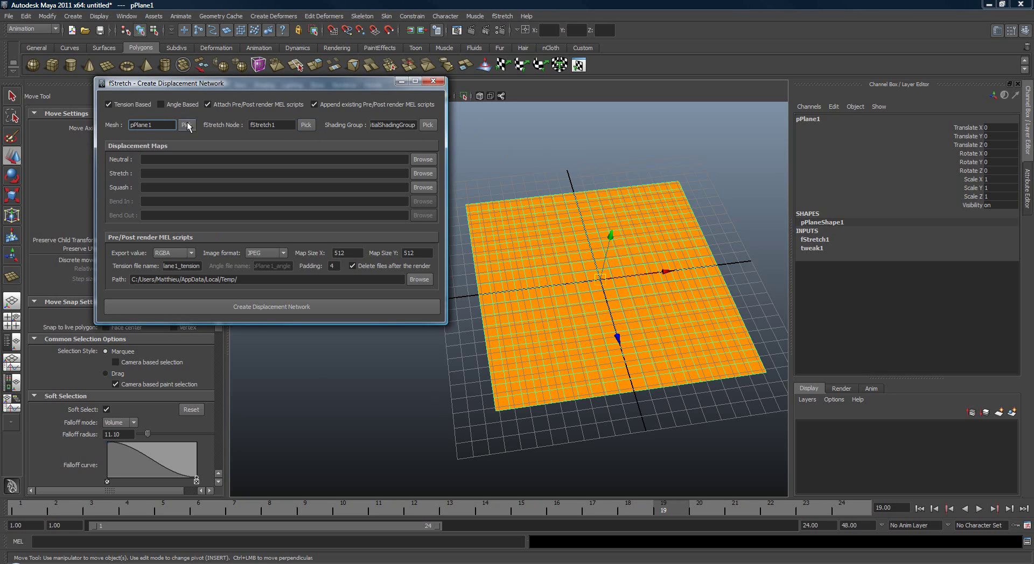
{"action": "left_click", "coordinate": [286, 124]}
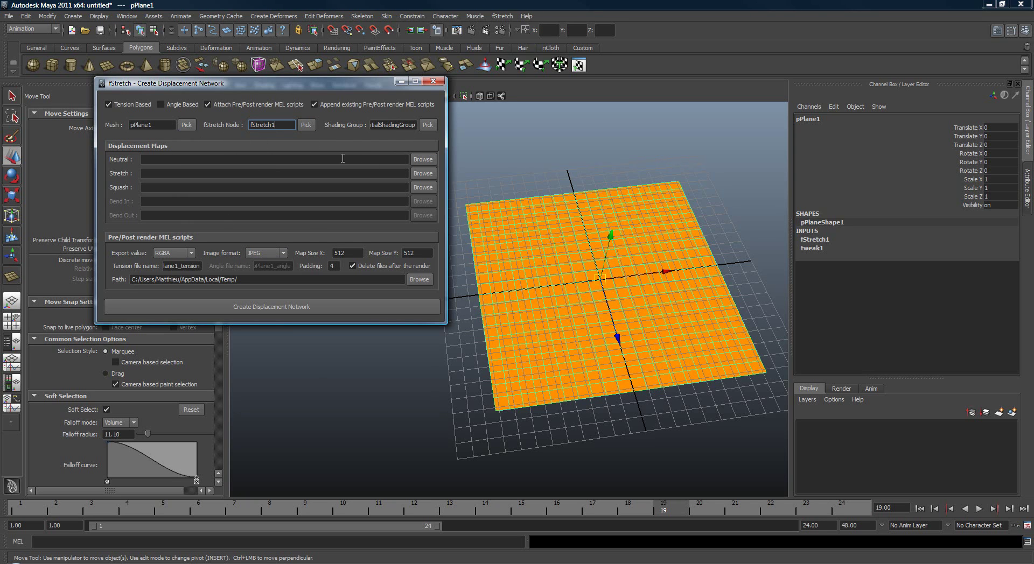
{"action": "left_click_drag", "start_coordinate": [330, 84], "coordinate": [270, 75]}
{"action": "middle_click_drag", "start_coordinate": [463, 155], "coordinate": [442, 165], "text": "alt"}
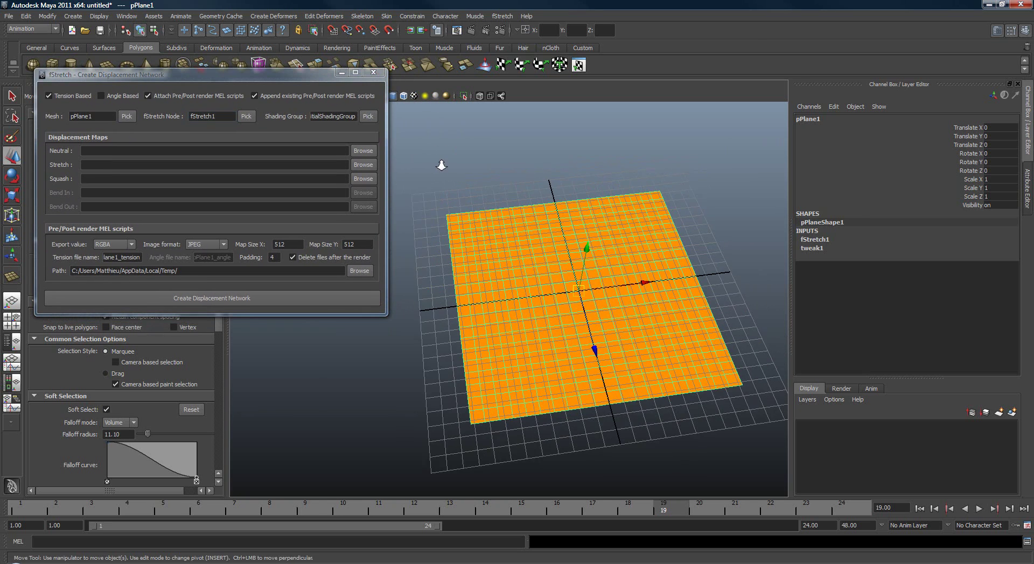
{"action": "right_click_drag", "start_coordinate": [441, 166], "coordinate": [464, 164], "text": "alt"}
{"action": "middle_click_drag", "start_coordinate": [464, 164], "coordinate": [459, 155], "text": "alt"}
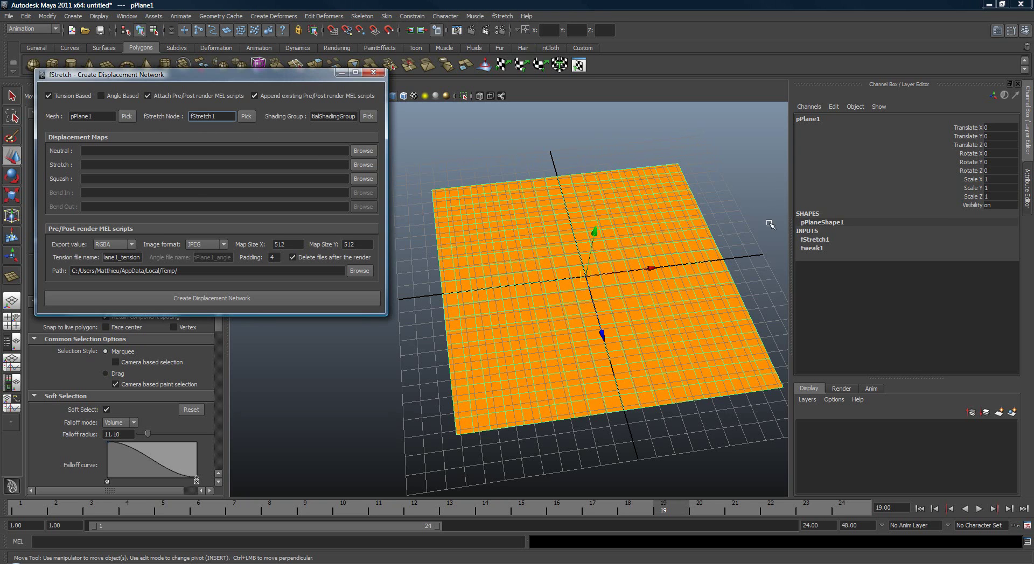
- Examine the fStretch1 node's channels, reselect the plane, and check the fStretch Node and Shading Group entries
{"action": "left_click", "coordinate": [816, 240]}
{"action": "left_click_drag", "start_coordinate": [845, 145], "coordinate": [853, 154]}
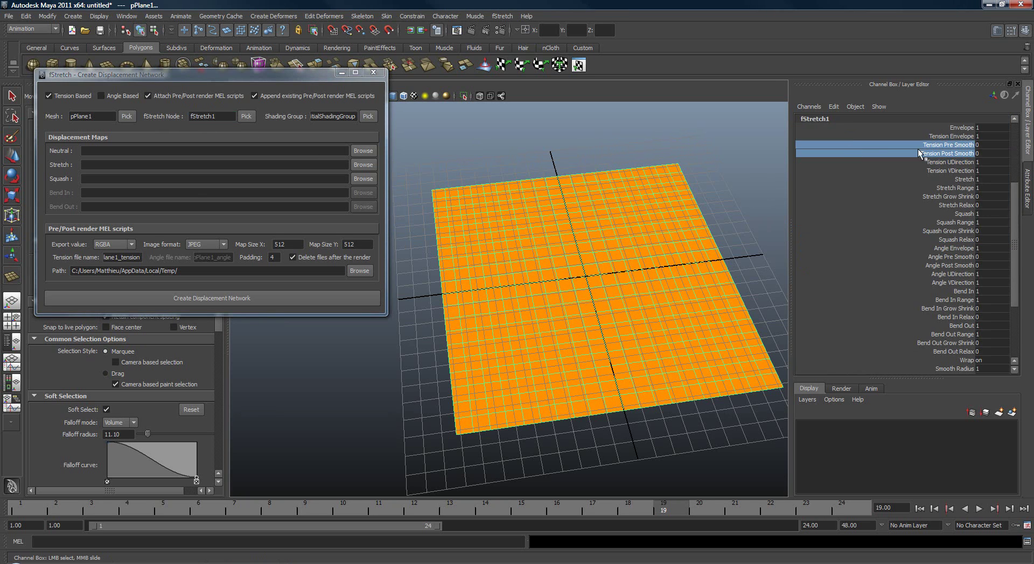
{"action": "left_click_drag", "start_coordinate": [1013, 190], "coordinate": [1013, 165]}
{"action": "left_click", "coordinate": [547, 202]}
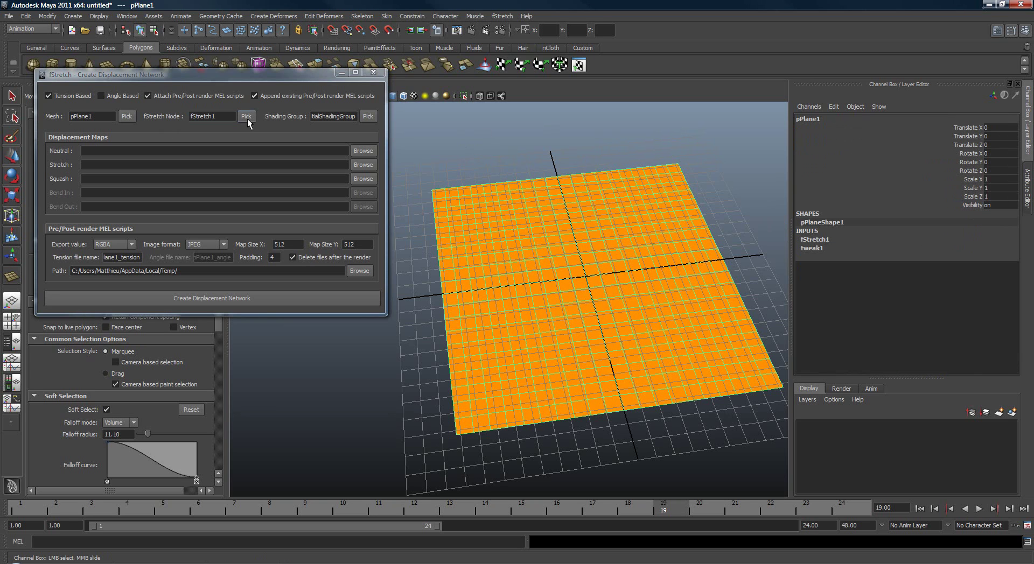
{"action": "left_click", "coordinate": [247, 116]}
{"action": "mouse_move", "coordinate": [333, 116]}
{"action": "left_mouse_down"}
{"action": "mouse_move", "coordinate": [301, 117]}
{"action": "mouse_move", "coordinate": [374, 117]}
{"action": "left_mouse_up"}
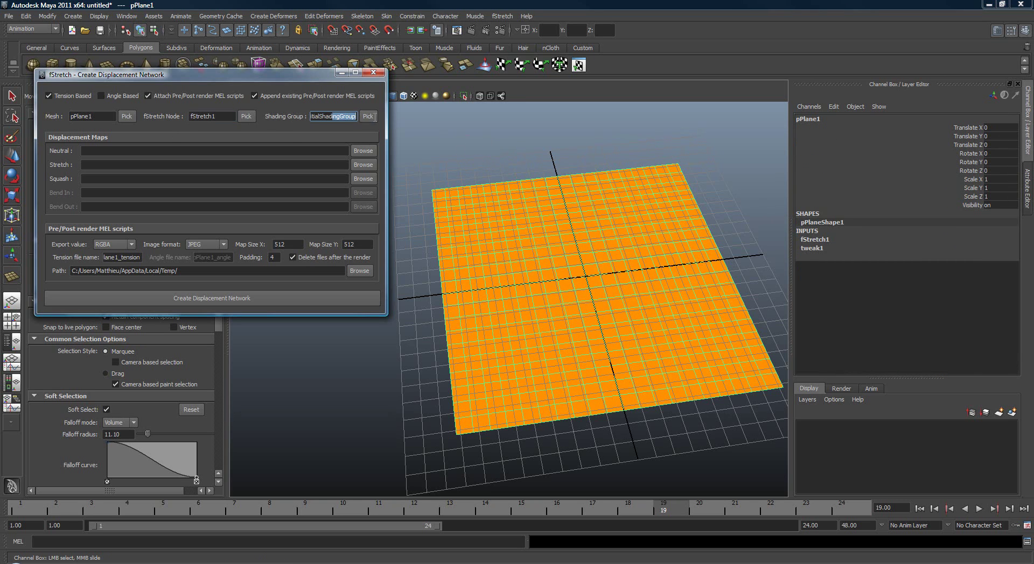
- Open the Hypershade, place it below the plane, and deselect the plane
{"action": "left_click", "coordinate": [127, 15]}
{"action": "mouse_move", "coordinate": [147, 47]}
{"action": "left_click", "coordinate": [269, 69]}
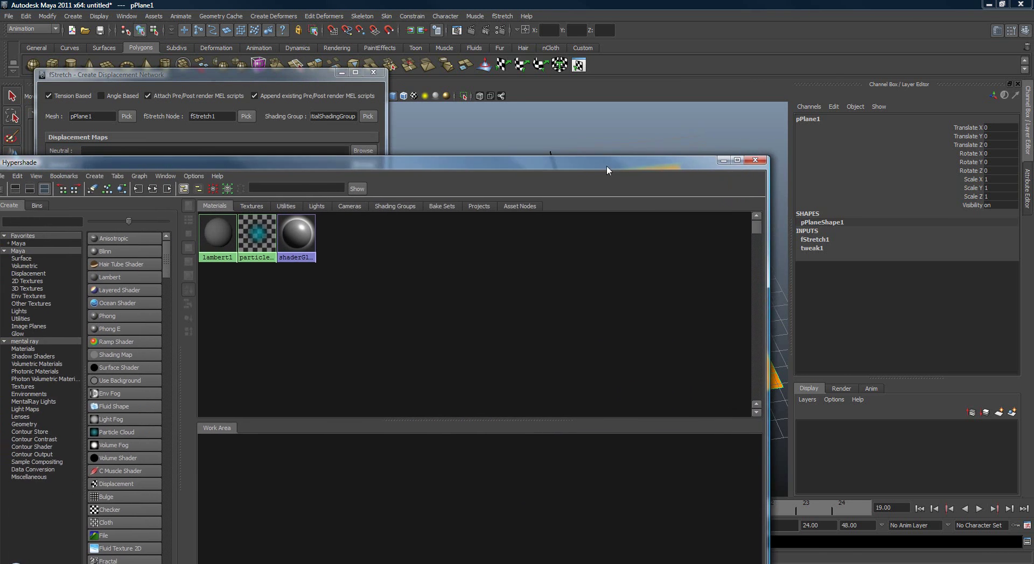
{"action": "left_click_drag", "start_coordinate": [372, 169], "coordinate": [536, 385]}
{"action": "middle_click_drag", "start_coordinate": [536, 251], "coordinate": [533, 231], "text": "alt"}
{"action": "left_click", "coordinate": [716, 187]}
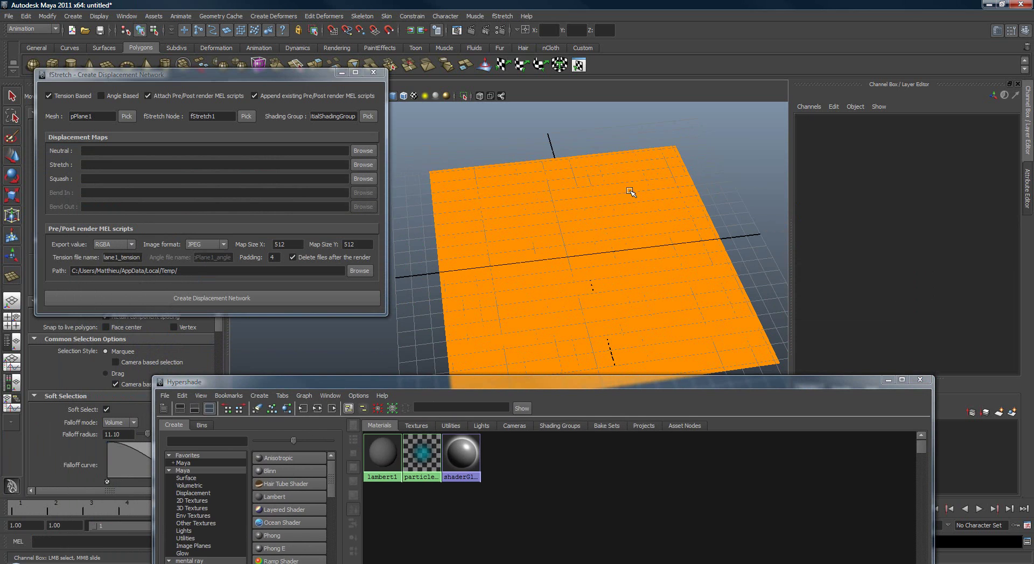
- Assign lambert1 to the plane and inspect its initialShadingGroup node in the graphed shading network
{"action": "middle_click_drag", "start_coordinate": [387, 442], "coordinate": [511, 272]}
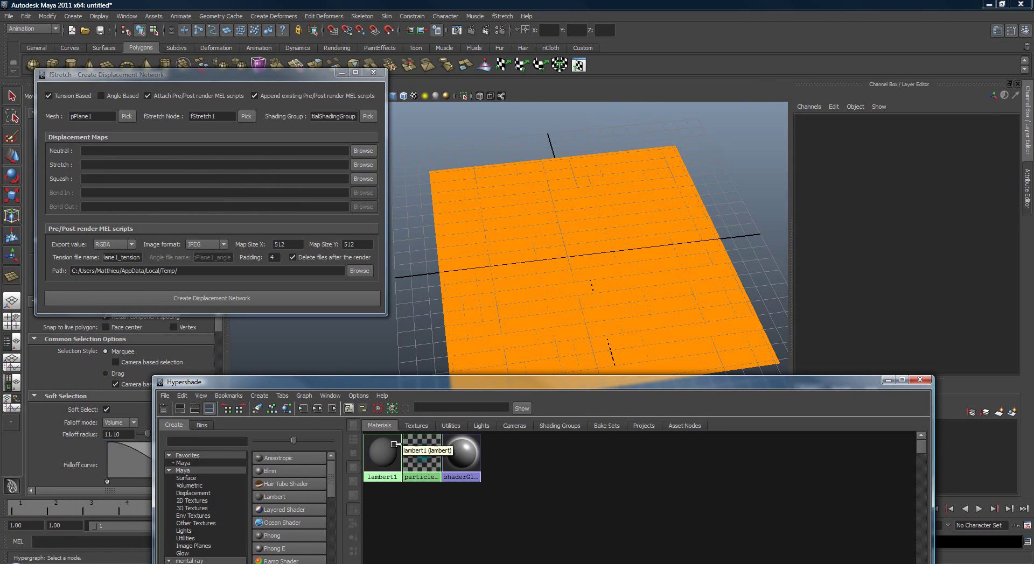
{"action": "left_click_drag", "start_coordinate": [365, 385], "coordinate": [285, 49]}
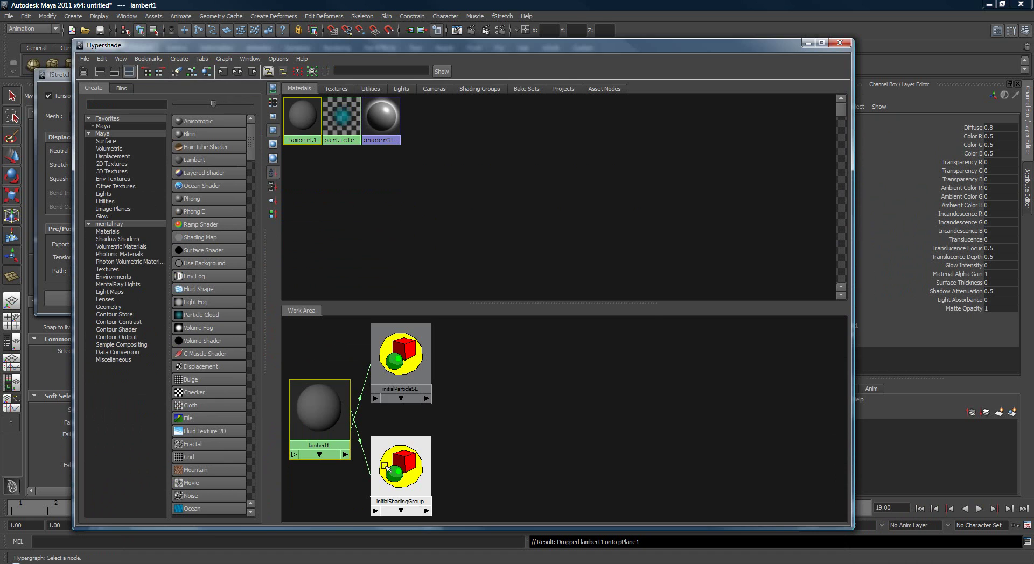
{"action": "left_click_drag", "start_coordinate": [402, 477], "coordinate": [430, 494]}
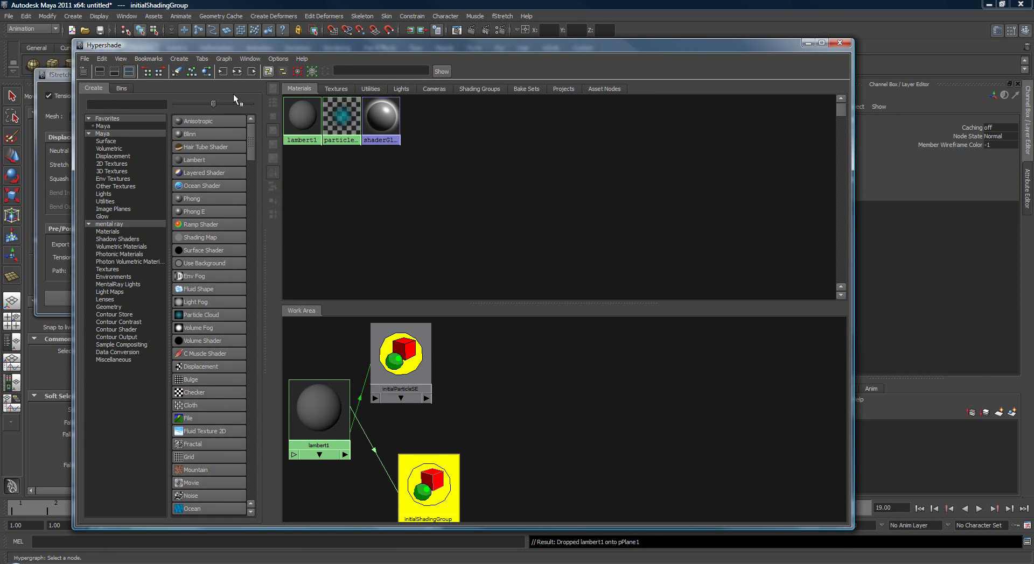
- Create a Blinn material, graph its input and output connections, and select its shading group
{"action": "left_click", "coordinate": [192, 133]}
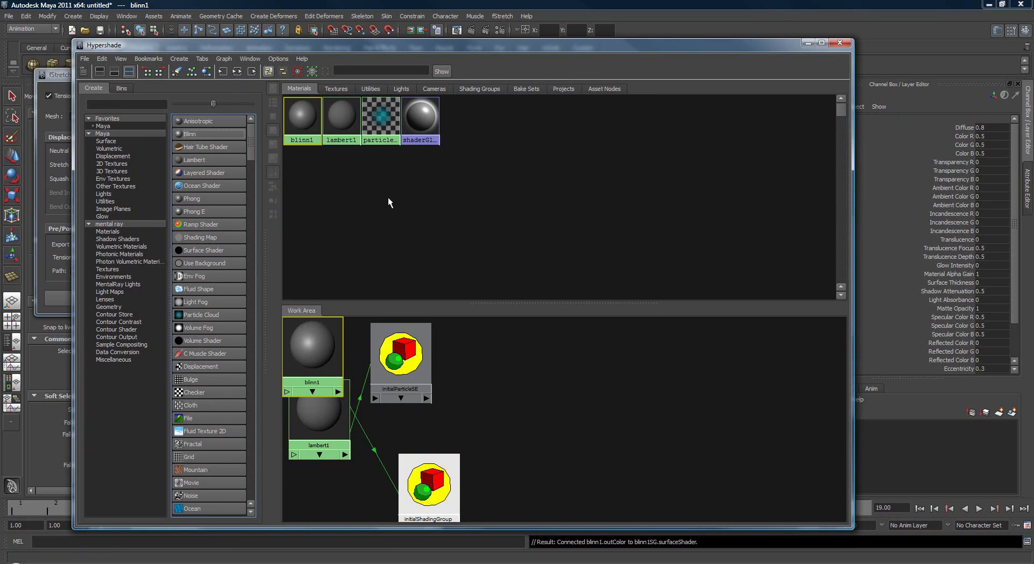
{"action": "left_click", "coordinate": [237, 71]}
{"action": "left_click_drag", "start_coordinate": [508, 408], "coordinate": [585, 399]}
{"action": "scroll", "coordinate": [702, 364], "scroll_direction": "down", "scroll_amount": 2}
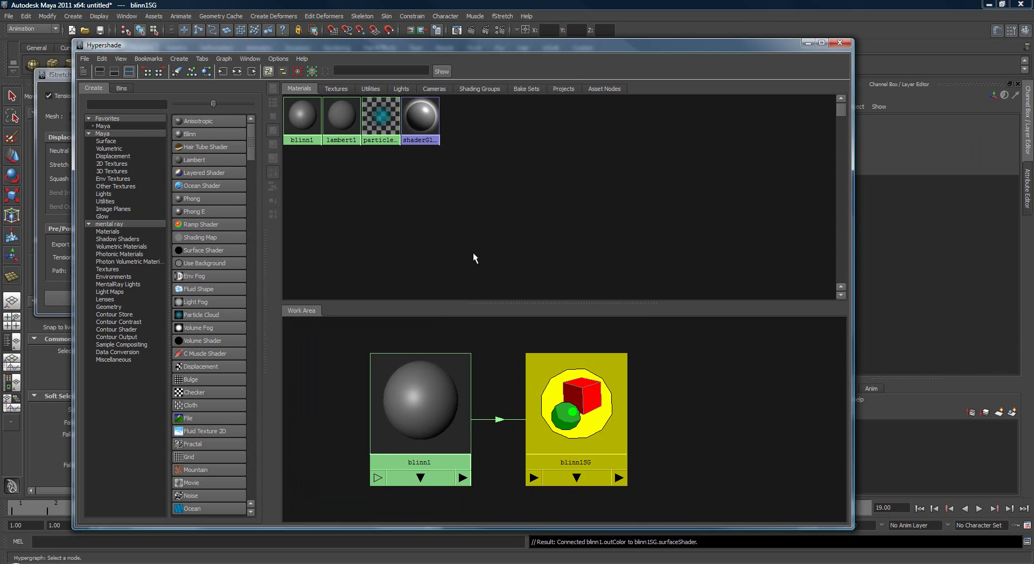
- Examine the Displacement mat. slot of the Blinn's shading group, put the Hypershade away, and reselect the plane
{"action": "left_click_drag", "start_coordinate": [738, 46], "coordinate": [359, 26]}
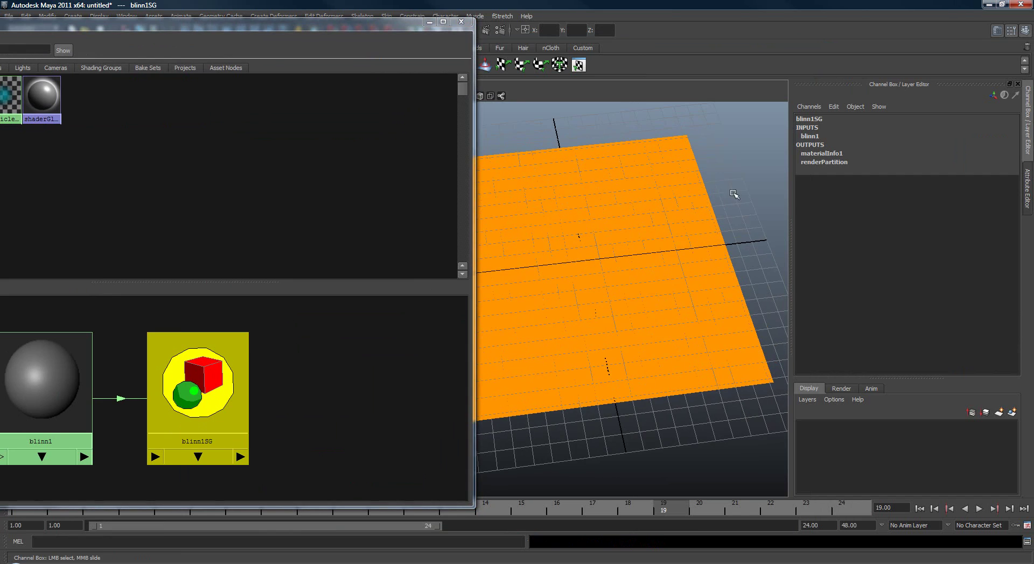
{"action": "key", "text": "ctrl+a"}
{"action": "left_click", "coordinate": [805, 117]}
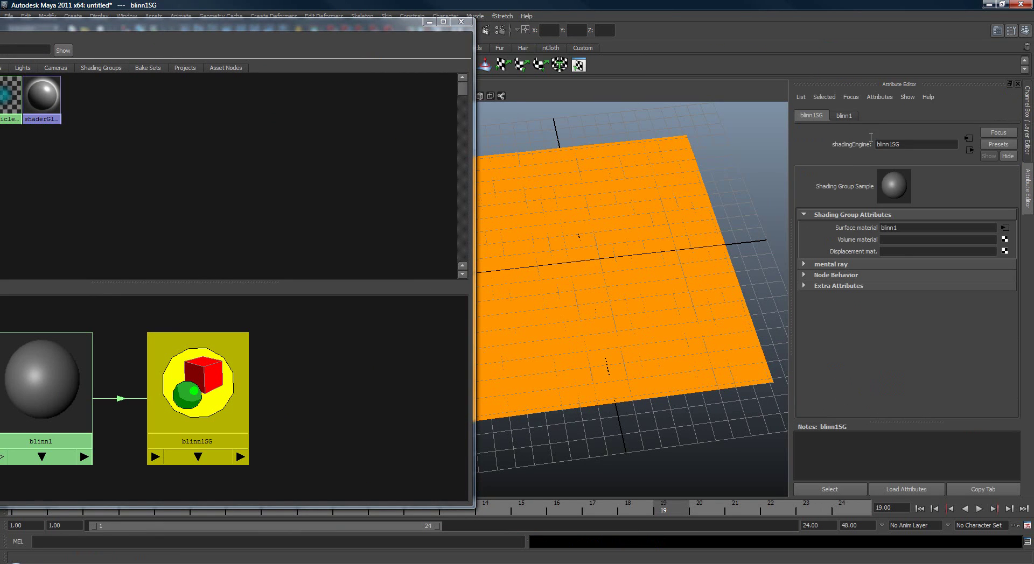
{"action": "left_click", "coordinate": [922, 251]}
{"action": "left_click", "coordinate": [453, 28]}
{"action": "left_click", "coordinate": [494, 197]}
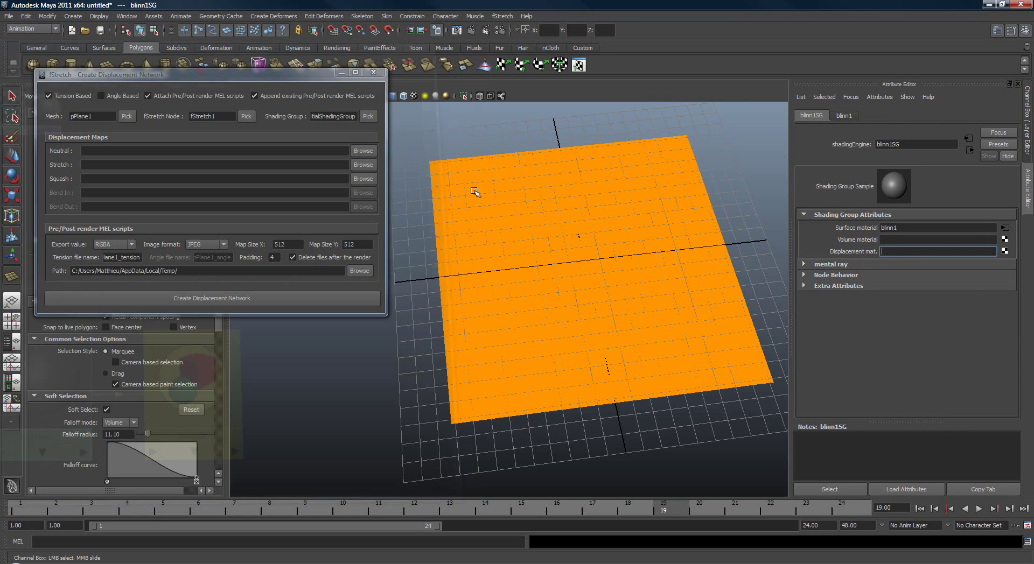
- Reposition the Create Displacement Network window and review its Mesh field and the Neutral, Stretch and Squash map fields
{"action": "mouse_move", "coordinate": [306, 78]}
{"action": "left_mouse_down"}
{"action": "mouse_move", "coordinate": [353, 80]}
{"action": "mouse_move", "coordinate": [312, 77]}
{"action": "left_mouse_up"}
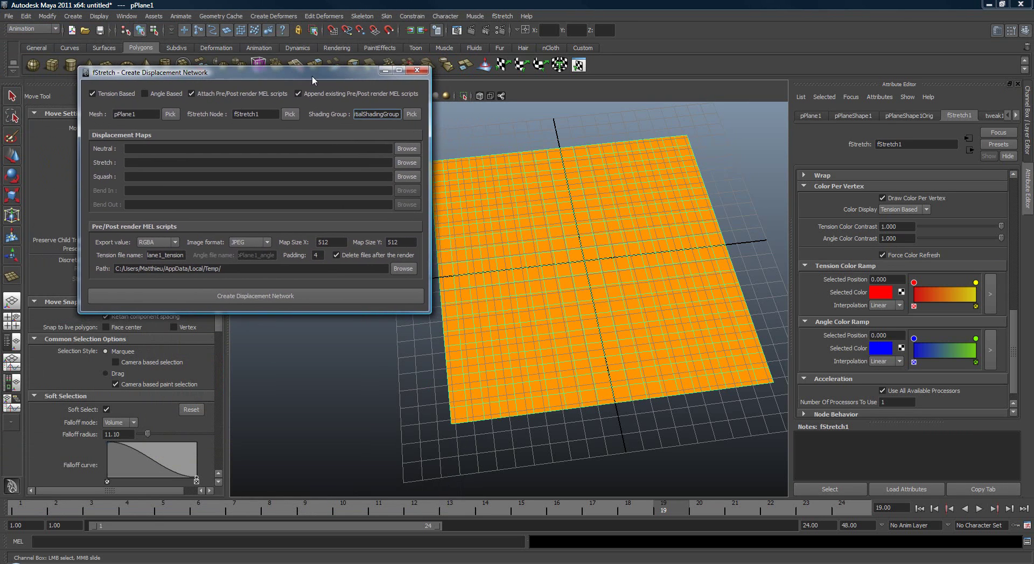
{"action": "left_click", "coordinate": [155, 114]}
{"action": "right_click_drag", "start_coordinate": [554, 156], "coordinate": [591, 172], "text": "alt"}
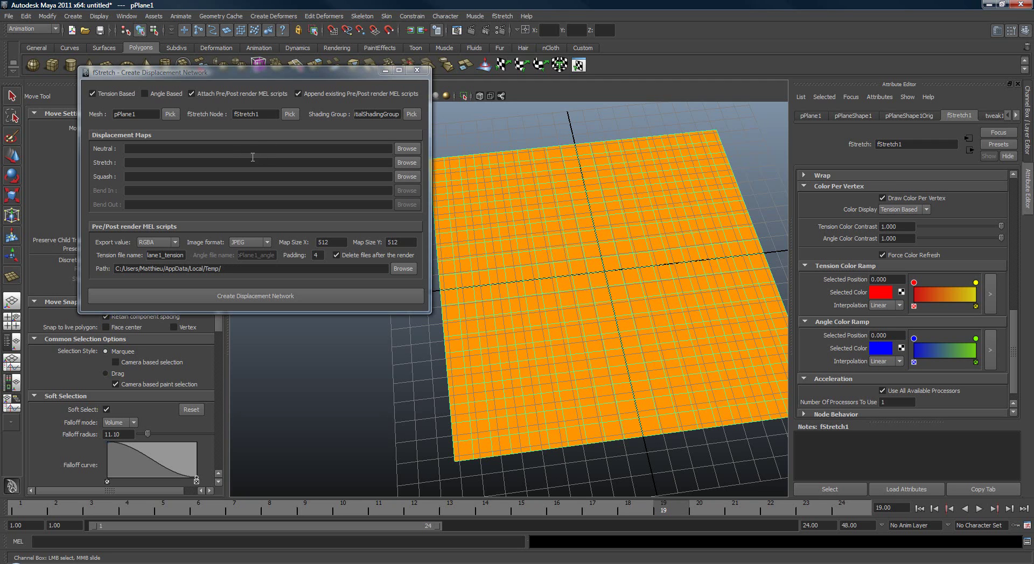
{"action": "left_click_drag", "start_coordinate": [271, 76], "coordinate": [324, 98]}
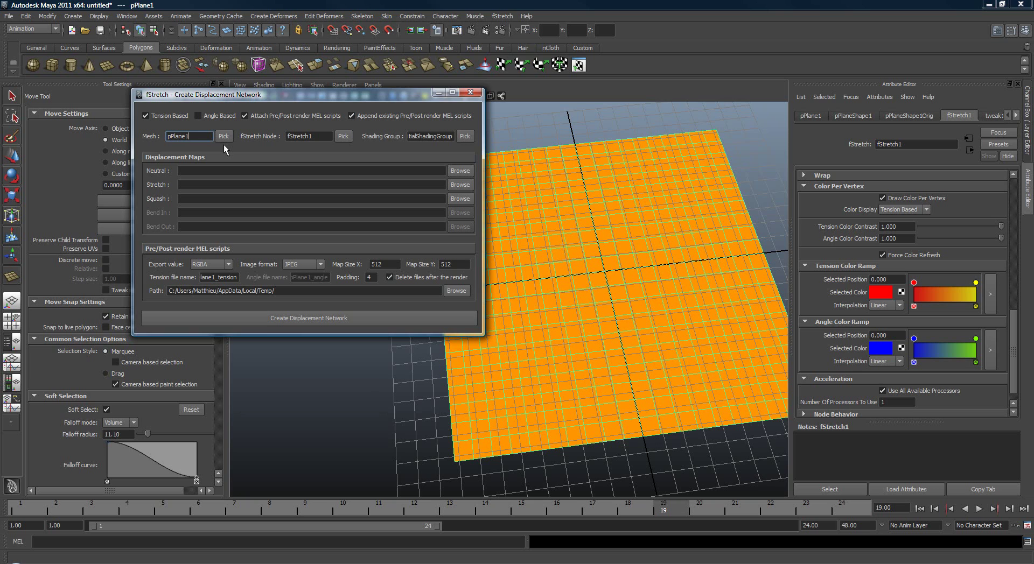
{"action": "left_click", "coordinate": [199, 170]}
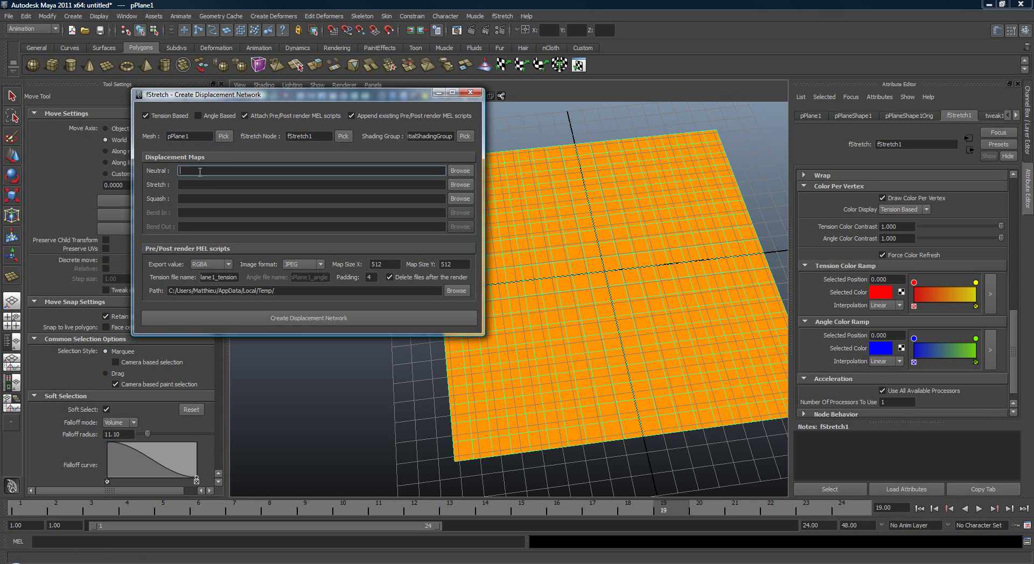
{"action": "left_click", "coordinate": [198, 183]}
{"action": "left_click", "coordinate": [205, 198]}
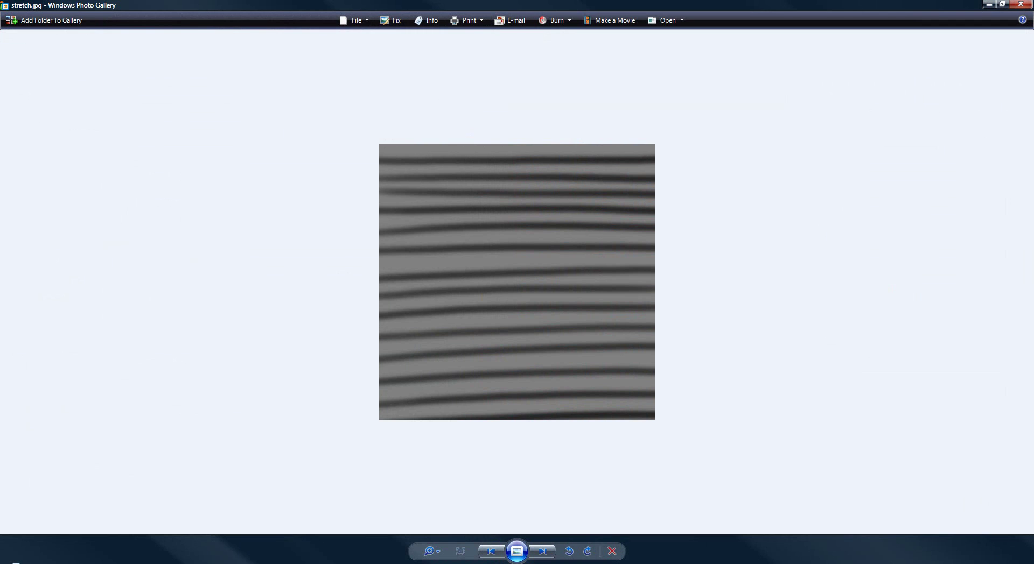
- View the stretch.jpg, squash.jpg and neutral.jpg maps in Windows Photo Gallery and close the viewer
{"action": "key", "text": "Right"}
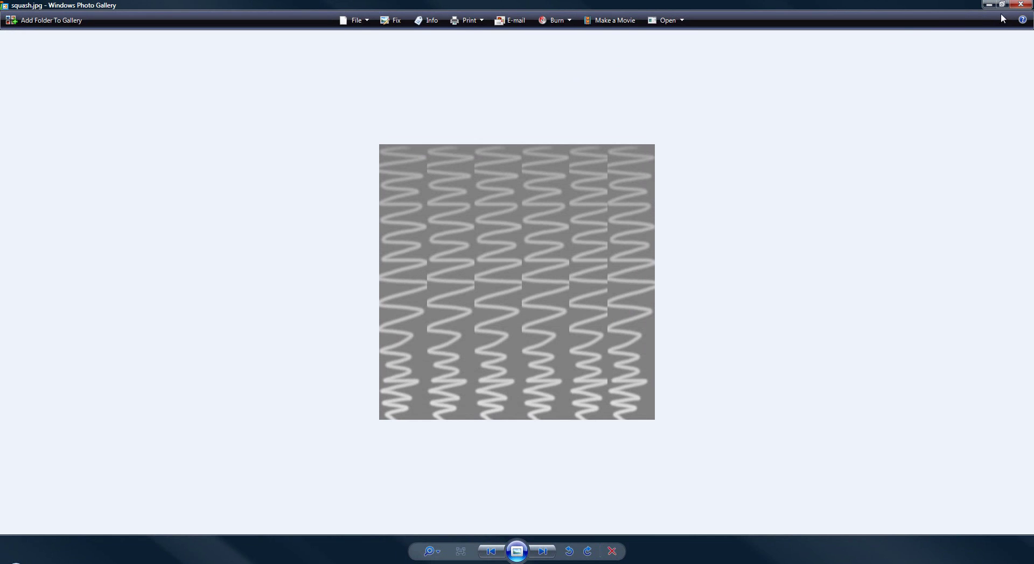
{"action": "left_click", "coordinate": [1017, 5]}
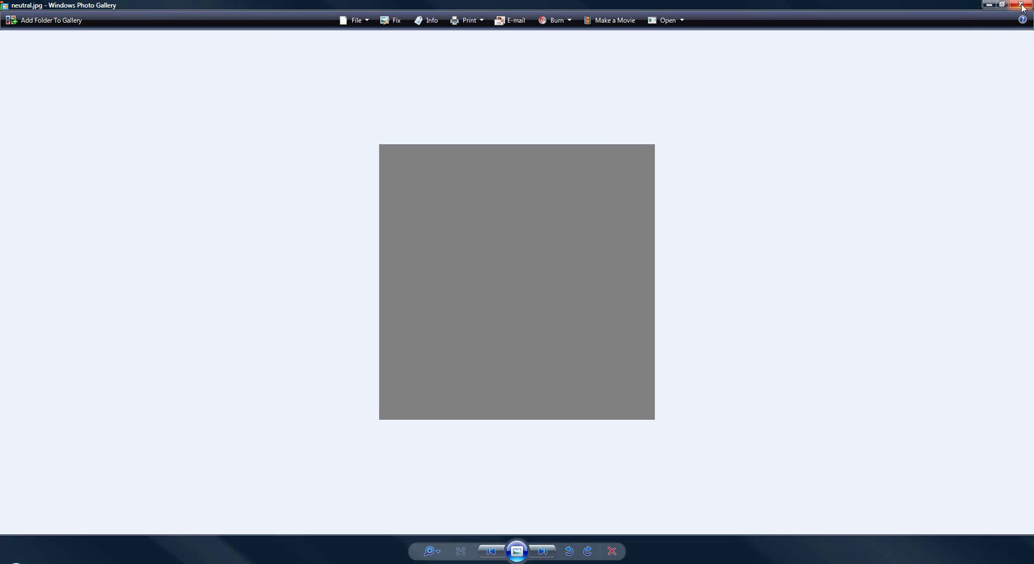
{"action": "left_click", "coordinate": [1021, 6]}
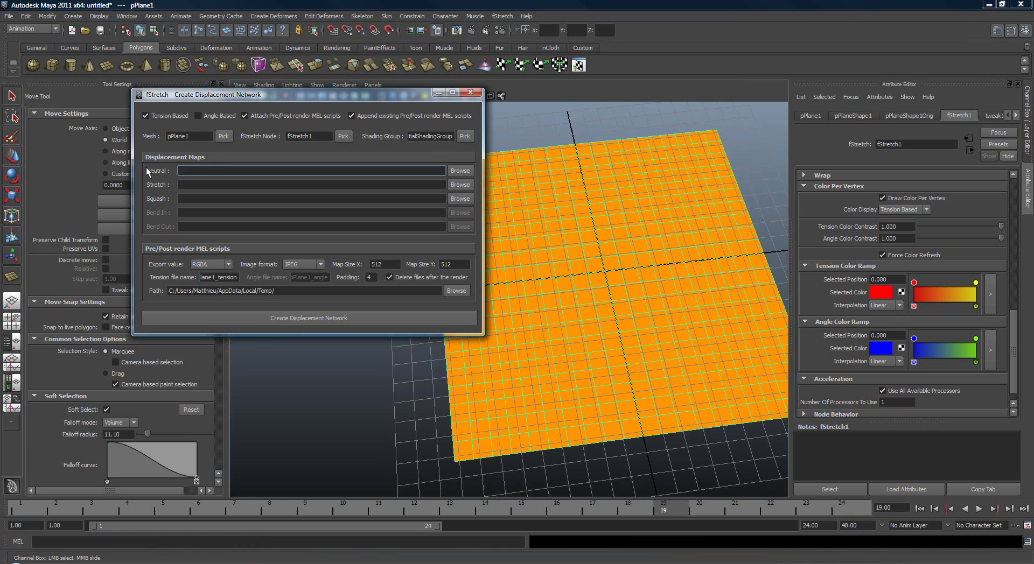
- Load neutral.jpg from the desktop's dispTest folder as the Neutral displacement map
{"action": "left_click", "coordinate": [460, 171]}
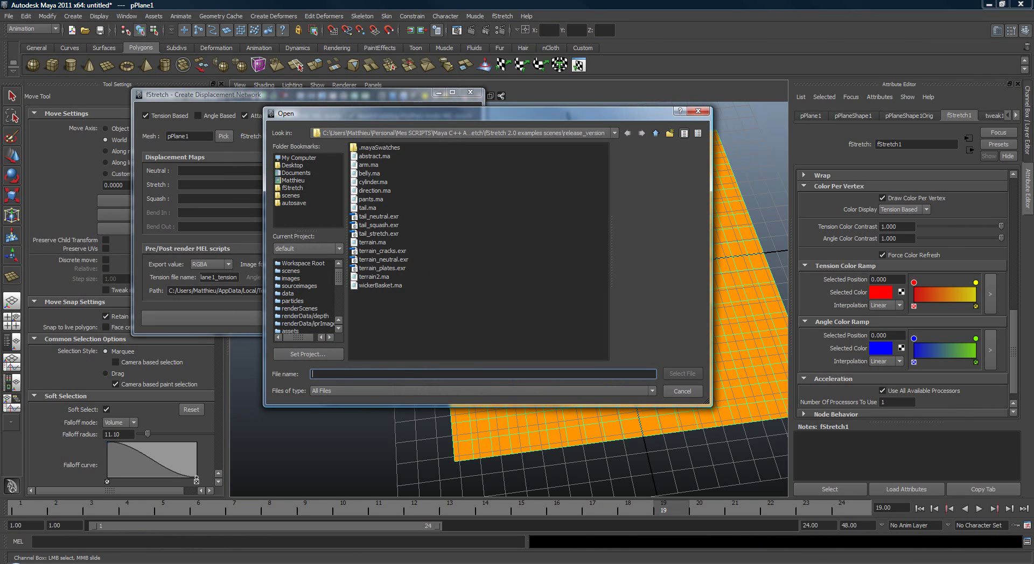
{"action": "left_click", "coordinate": [49, 209]}
{"action": "left_click", "coordinate": [337, 373]}
{"action": "type", "text": "C:\\Users\\Matthieu\\Desktop\\dispTest"}
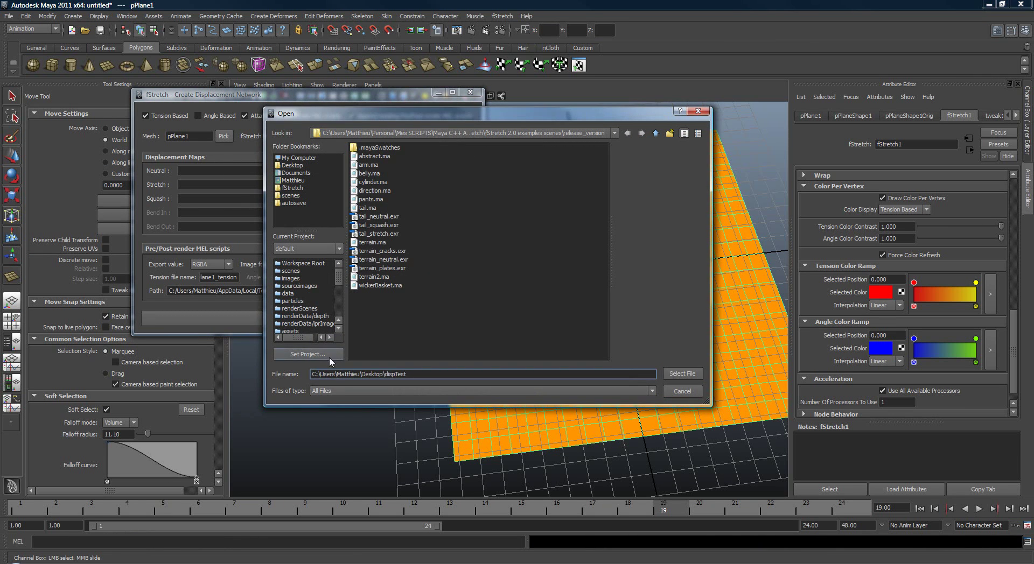
{"action": "key", "text": "Return"}
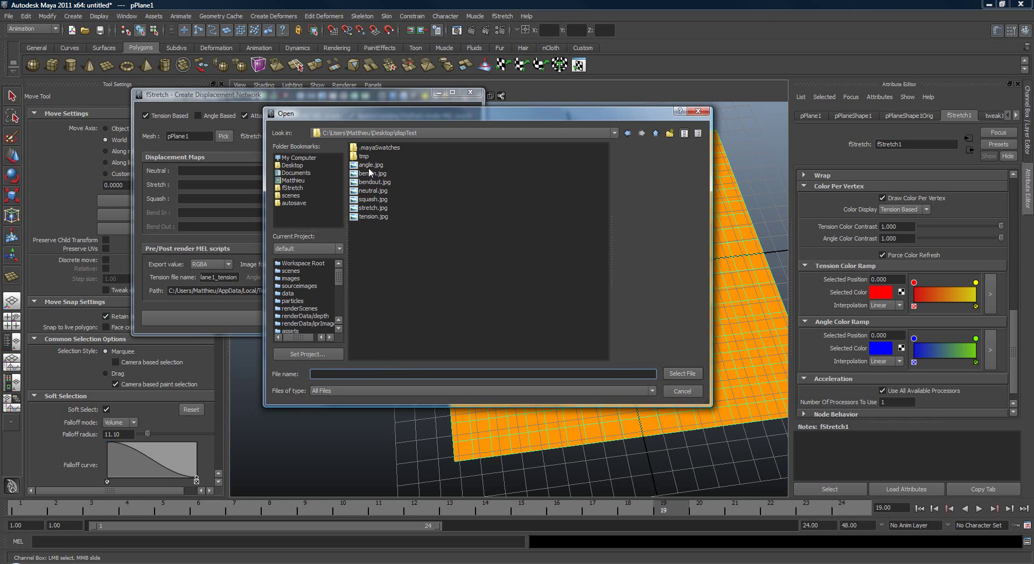
{"action": "left_click", "coordinate": [373, 191]}
{"action": "left_click", "coordinate": [681, 373]}
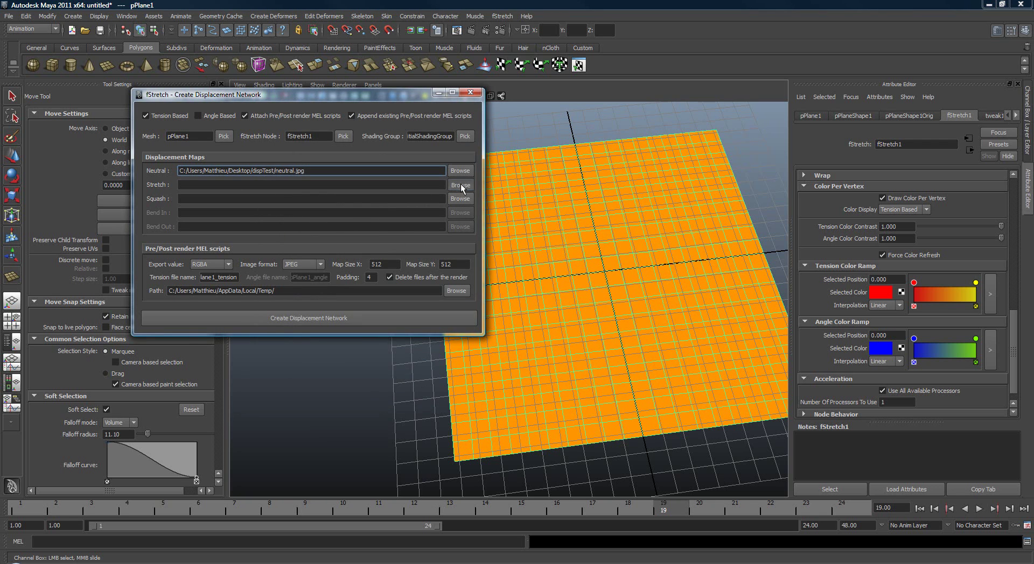
- Load stretch.jpg as the Stretch displacement map and squash.jpg as the Squash displacement map
{"action": "left_click", "coordinate": [460, 184]}
{"action": "double_click", "coordinate": [373, 207]}
{"action": "left_click", "coordinate": [451, 198]}
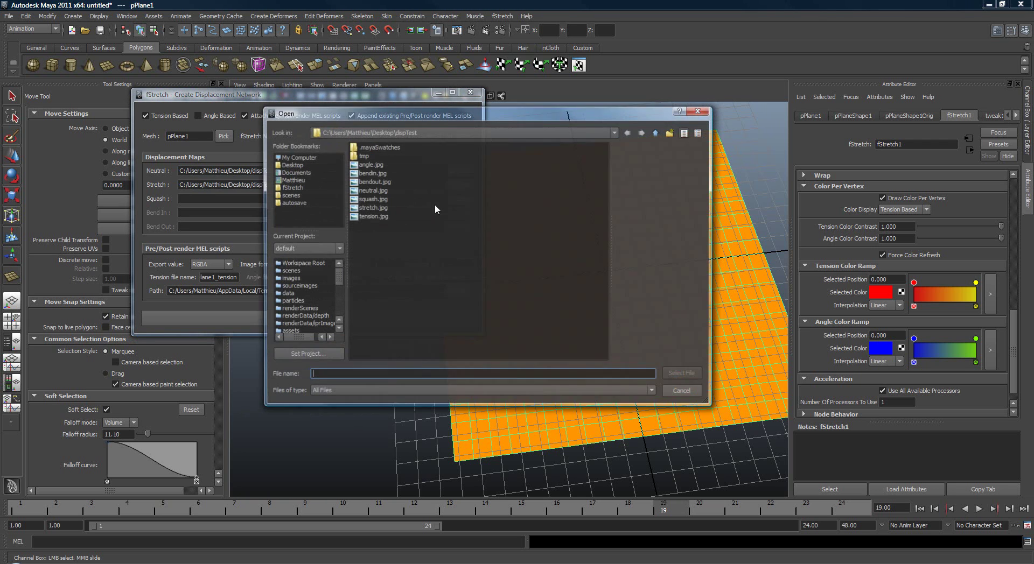
{"action": "left_click", "coordinate": [374, 200]}
{"action": "double_click", "coordinate": [375, 198]}
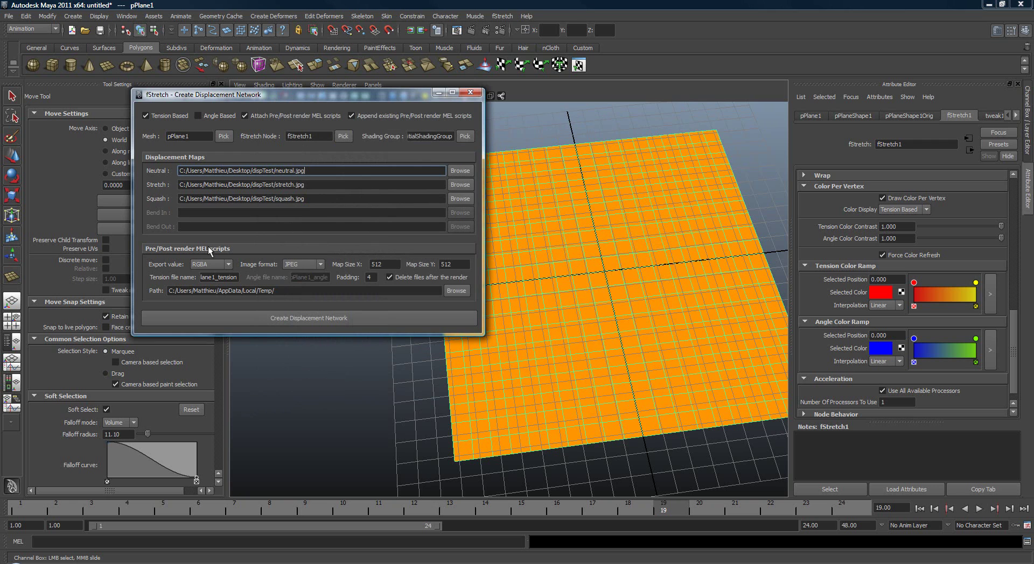
- Review the Map Size X, Map Size Y and Delete files after the render settings against the plane
{"action": "left_click", "coordinate": [383, 264]}
{"action": "left_click", "coordinate": [466, 265]}
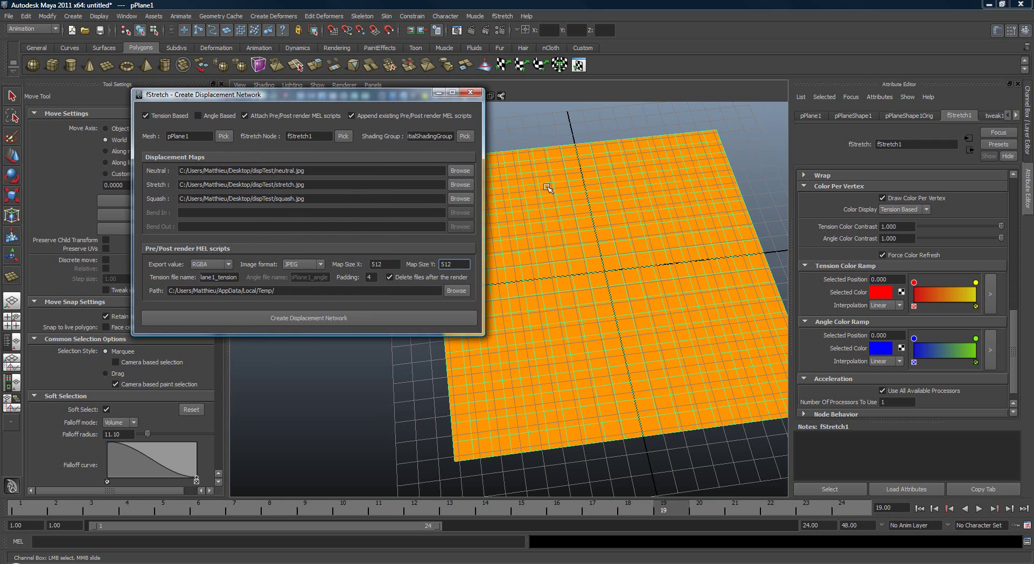
{"action": "mouse_move", "coordinate": [538, 173]}
{"action": "left_mouse_down", "text": "alt"}
{"action": "mouse_move", "coordinate": [560, 163]}
{"action": "mouse_move", "coordinate": [546, 166]}
{"action": "left_mouse_up", "text": "alt"}
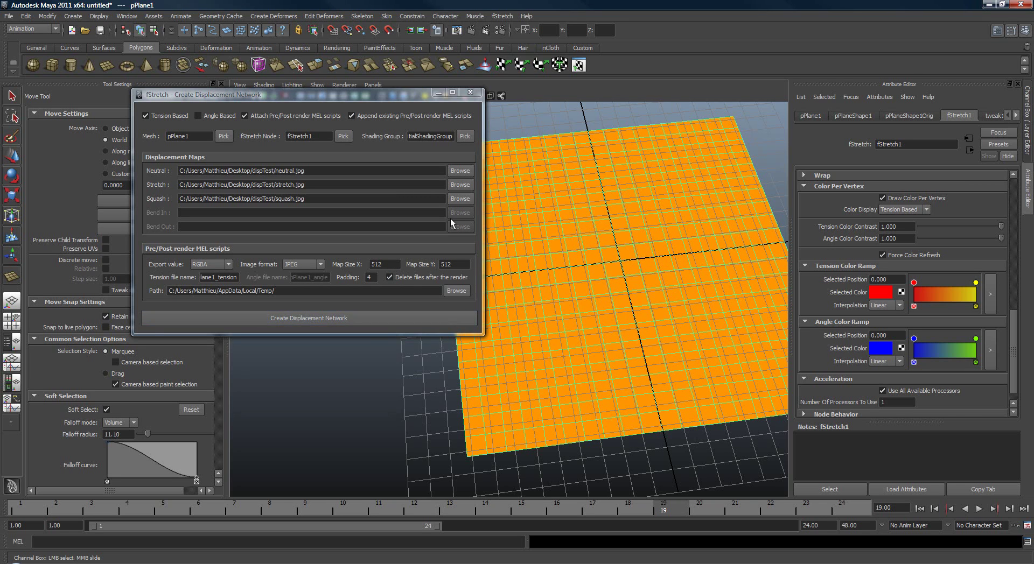
{"action": "left_click", "coordinate": [408, 276]}
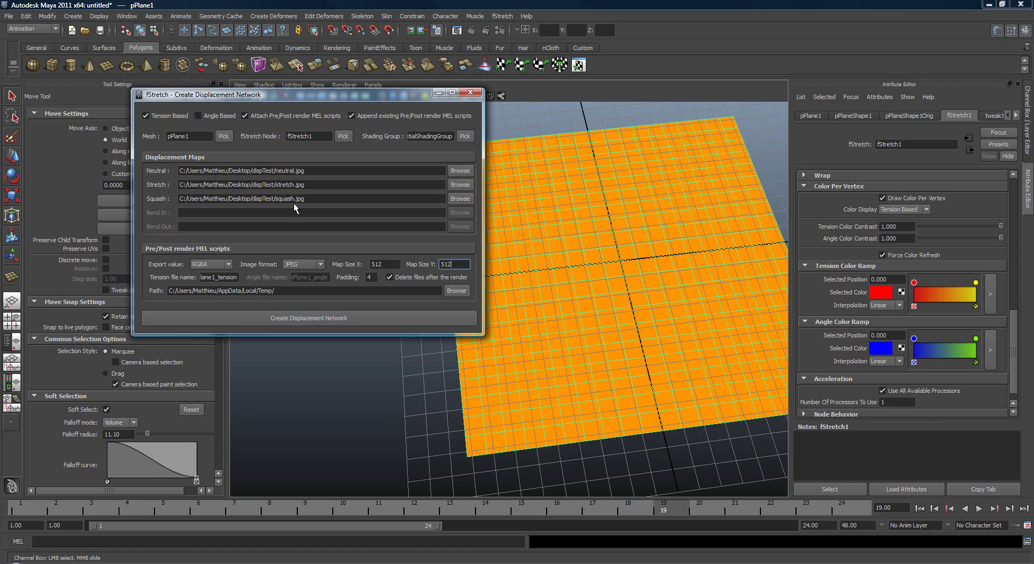
{"action": "right_click_drag", "start_coordinate": [592, 238], "coordinate": [544, 238], "text": "alt"}
{"action": "left_click_drag", "start_coordinate": [545, 238], "coordinate": [551, 212], "text": "alt"}
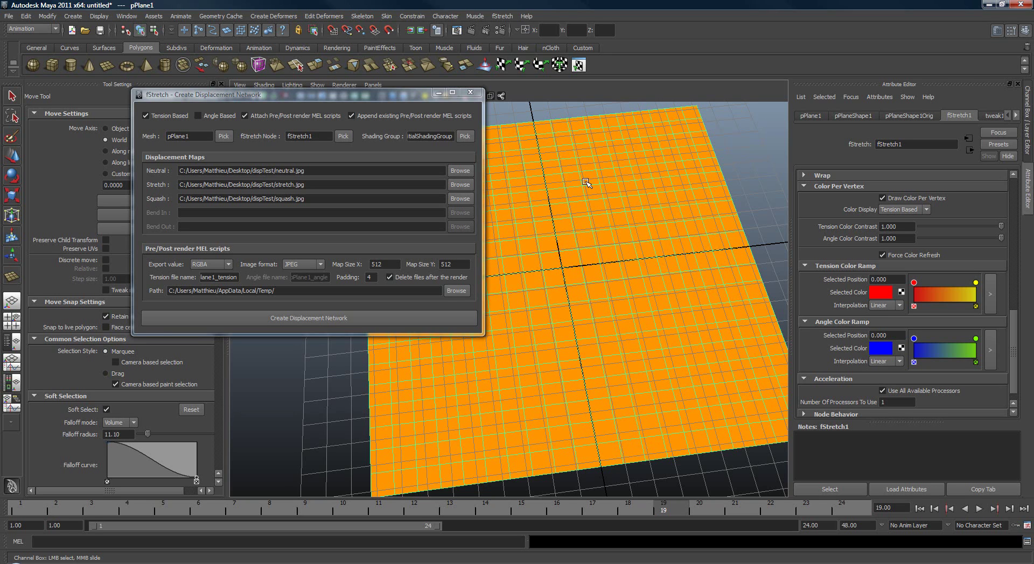
- Set the output path of the pre/post render scripts to the tmp folder inside dispTest
{"action": "left_click_drag", "start_coordinate": [276, 291], "coordinate": [176, 291]}
{"action": "left_click_drag", "start_coordinate": [317, 290], "coordinate": [290, 293]}
{"action": "left_click", "coordinate": [446, 293]}
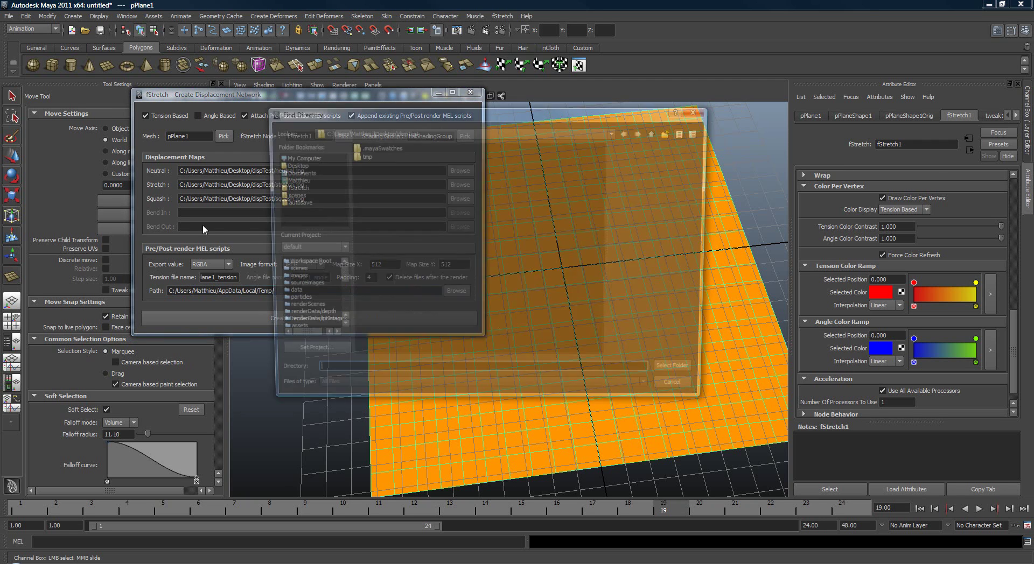
{"action": "left_click", "coordinate": [363, 157]}
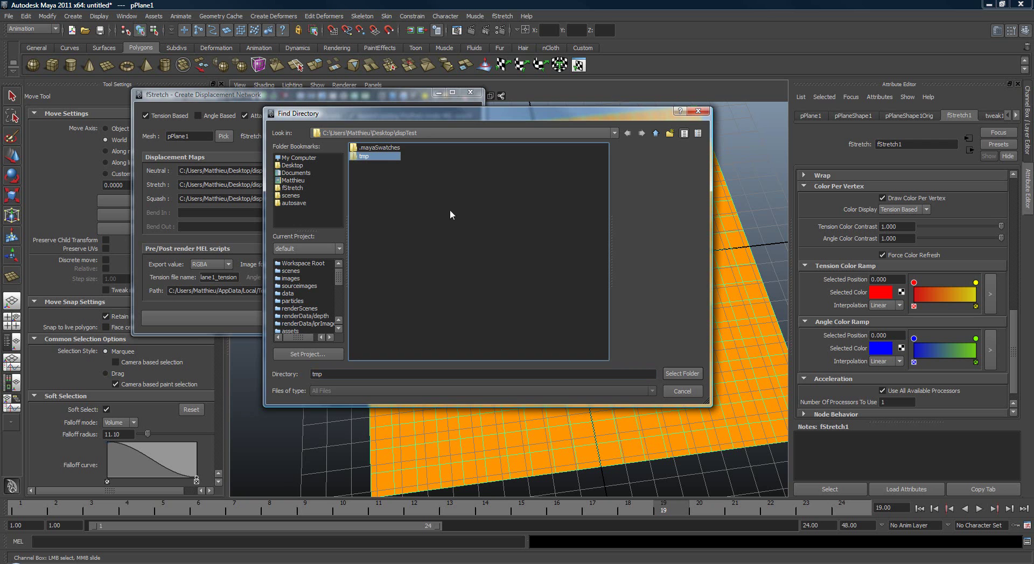
{"action": "left_click", "coordinate": [673, 373]}
- Move the tool window off the plane, create the displacement network, and dismiss the colour ramp warning
{"action": "left_click_drag", "start_coordinate": [316, 99], "coordinate": [232, 100]}
{"action": "right_click_drag", "start_coordinate": [526, 207], "coordinate": [479, 199], "text": "alt"}
{"action": "left_click", "coordinate": [233, 318]}
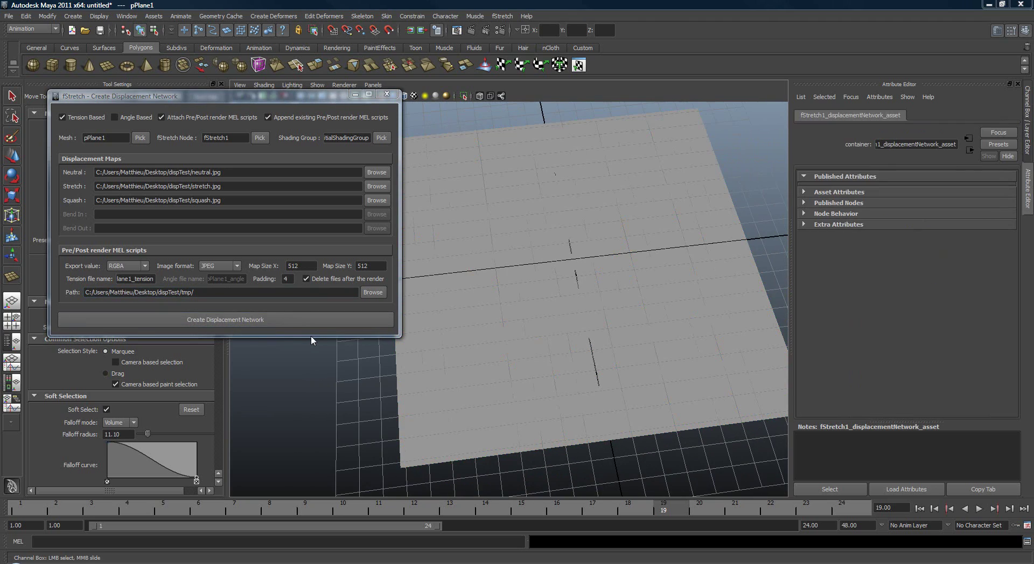
{"action": "left_click_drag", "start_coordinate": [620, 214], "coordinate": [401, 221]}
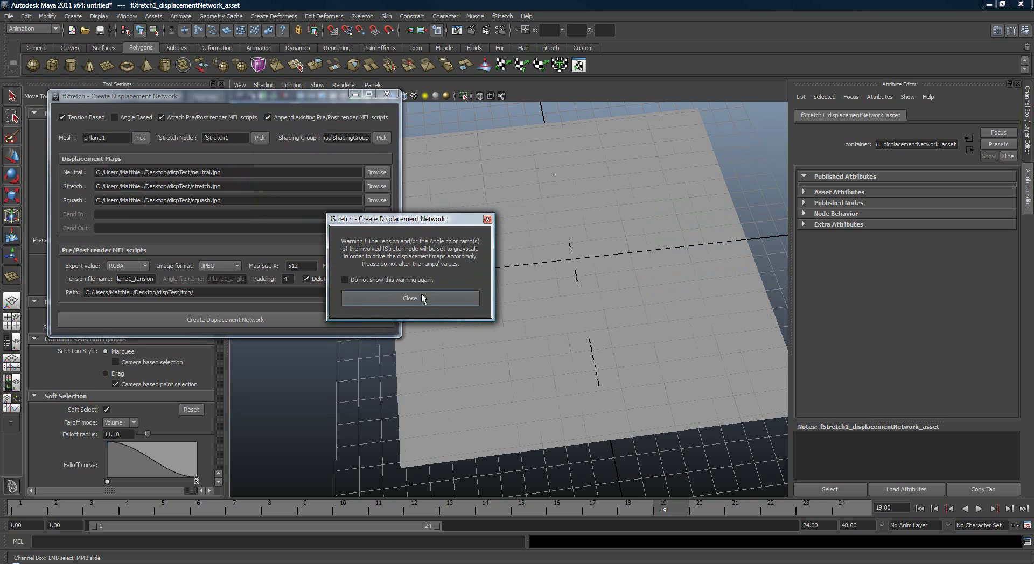
{"action": "left_click", "coordinate": [364, 301]}
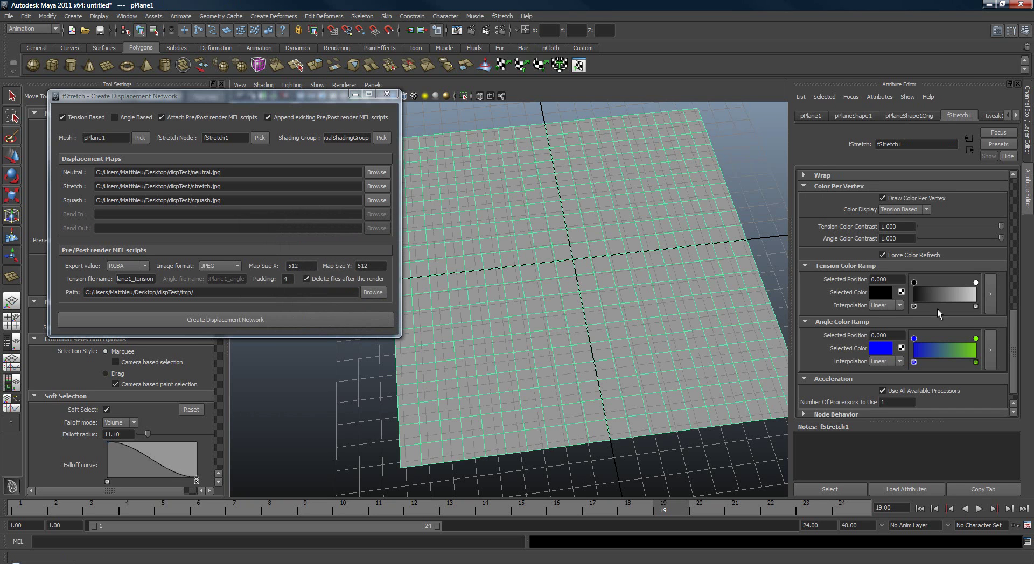
- Examine fStretch1's Tension Color Ramp and Tension Color Contrast settings alongside the displacement network options
{"action": "left_click_drag", "start_coordinate": [1010, 318], "coordinate": [1010, 313]}
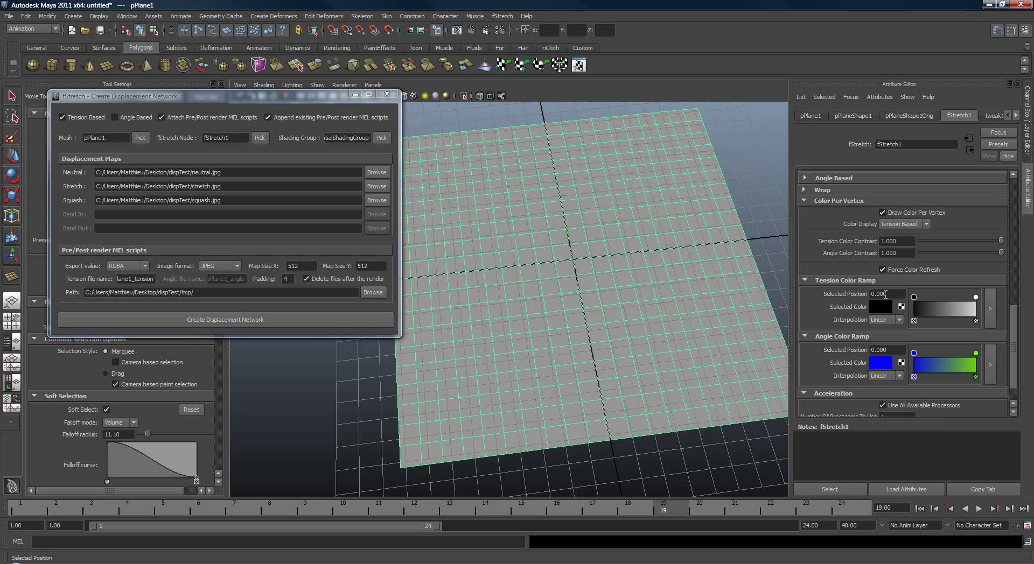
{"action": "left_click_drag", "start_coordinate": [119, 104], "coordinate": [138, 102]}
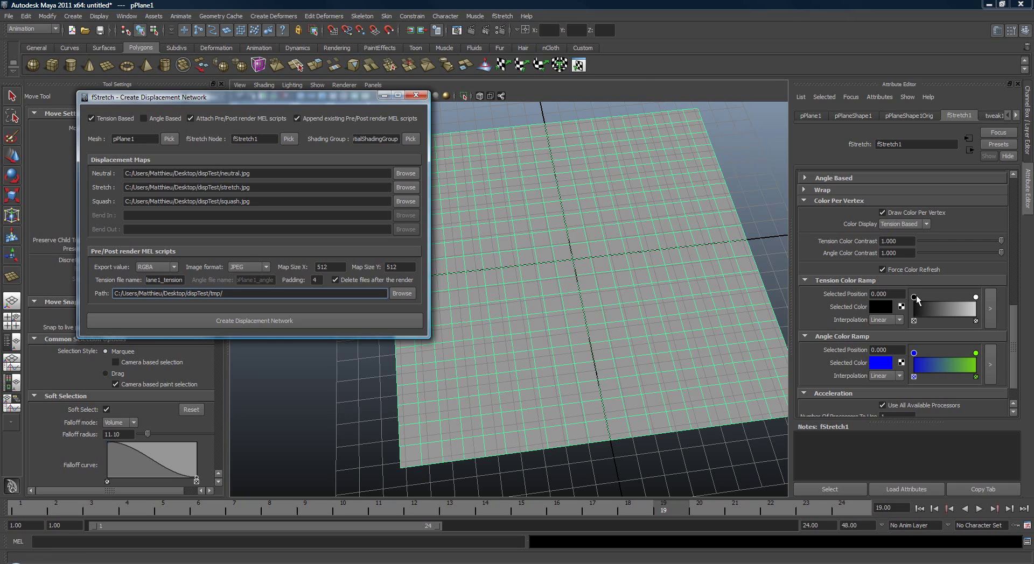
{"action": "left_click_drag", "start_coordinate": [1011, 322], "coordinate": [1010, 324]}
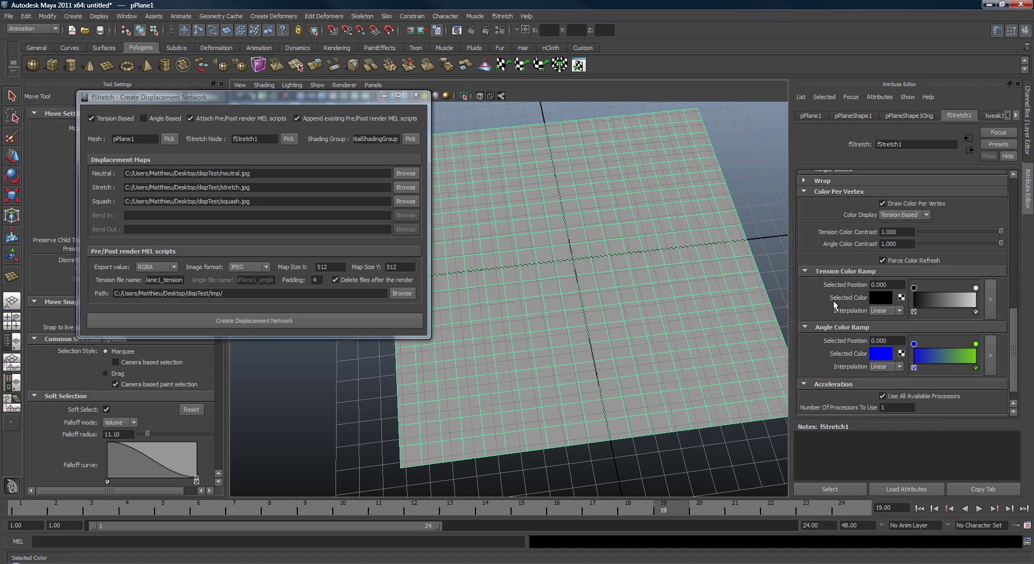
{"action": "left_click_drag", "start_coordinate": [946, 231], "coordinate": [1032, 232]}
{"action": "left_click_drag", "start_coordinate": [574, 195], "coordinate": [592, 210], "text": "alt"}
- Open the Hypershade and graph the input and output connections of lambert1, followed by those of its initialShadingGroup
{"action": "left_click", "coordinate": [127, 16]}
{"action": "mouse_move", "coordinate": [173, 43]}
{"action": "left_click", "coordinate": [277, 70]}
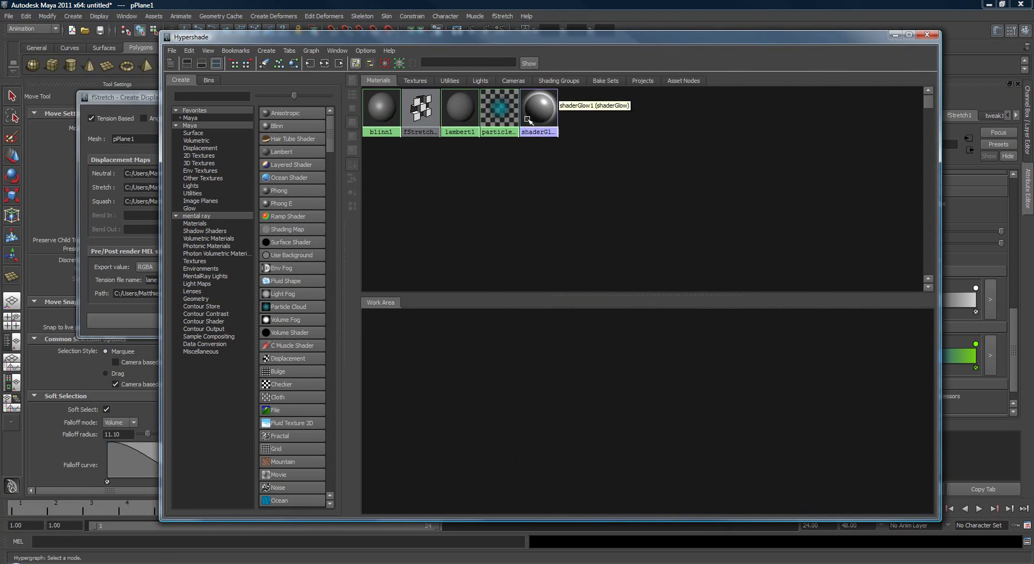
{"action": "left_click", "coordinate": [460, 109]}
{"action": "left_click", "coordinate": [324, 64]}
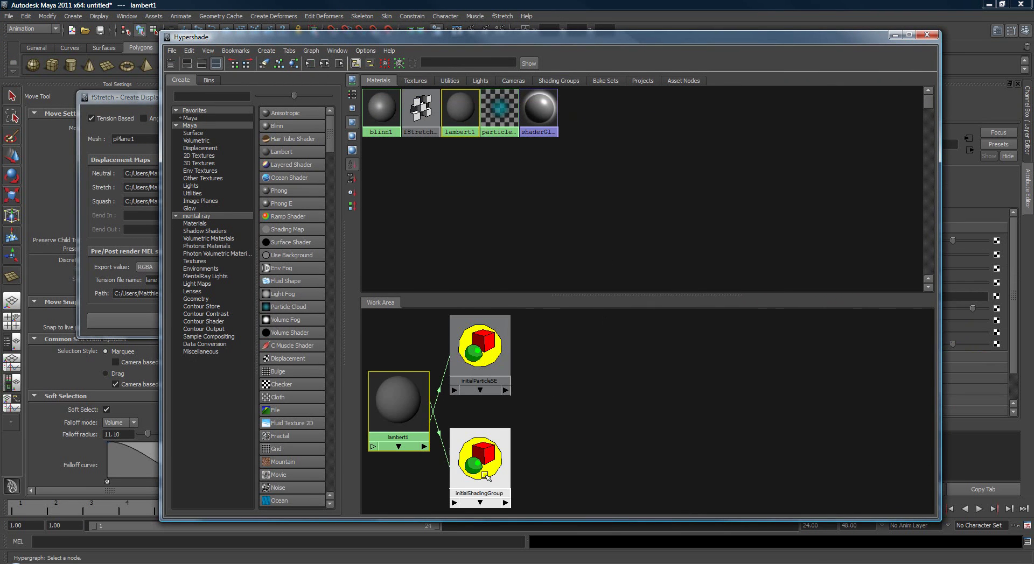
{"action": "left_click", "coordinate": [482, 472]}
{"action": "left_click", "coordinate": [324, 63]}
- Select initialShadingGroup in the graph and examine its Displacement mat. attribute, moving the Hypershade clear of the Attribute Editor
{"action": "middle_click_drag", "start_coordinate": [484, 351], "coordinate": [599, 331], "text": "alt"}
{"action": "right_click_drag", "start_coordinate": [600, 331], "coordinate": [648, 345], "text": "alt"}
{"action": "middle_click_drag", "start_coordinate": [603, 356], "coordinate": [618, 313], "text": "alt"}
{"action": "right_click_drag", "start_coordinate": [618, 313], "coordinate": [600, 366], "text": "alt"}
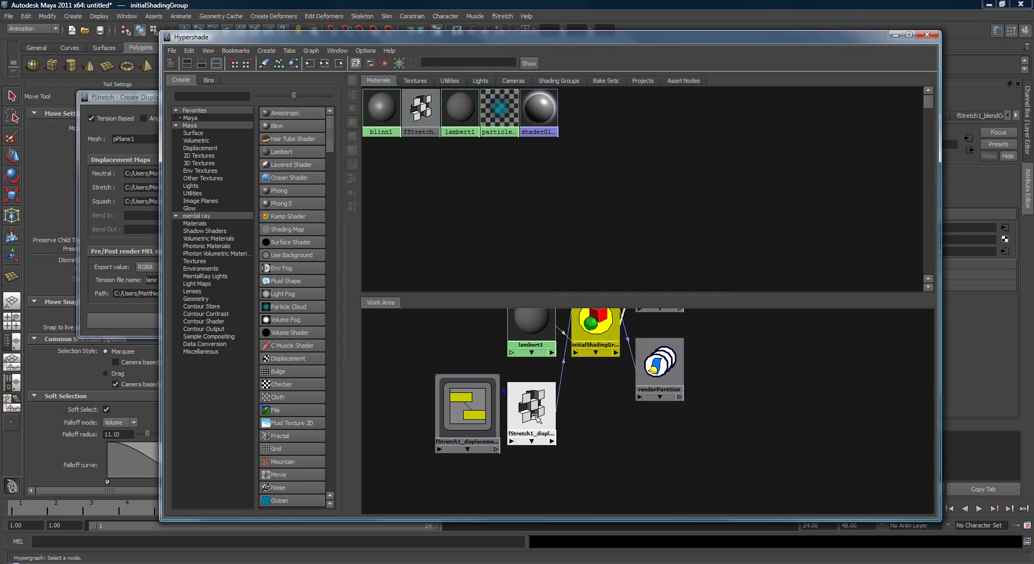
{"action": "left_click_drag", "start_coordinate": [531, 409], "coordinate": [540, 412]}
{"action": "left_click", "coordinate": [595, 328]}
{"action": "left_click_drag", "start_coordinate": [766, 43], "coordinate": [616, 23]}
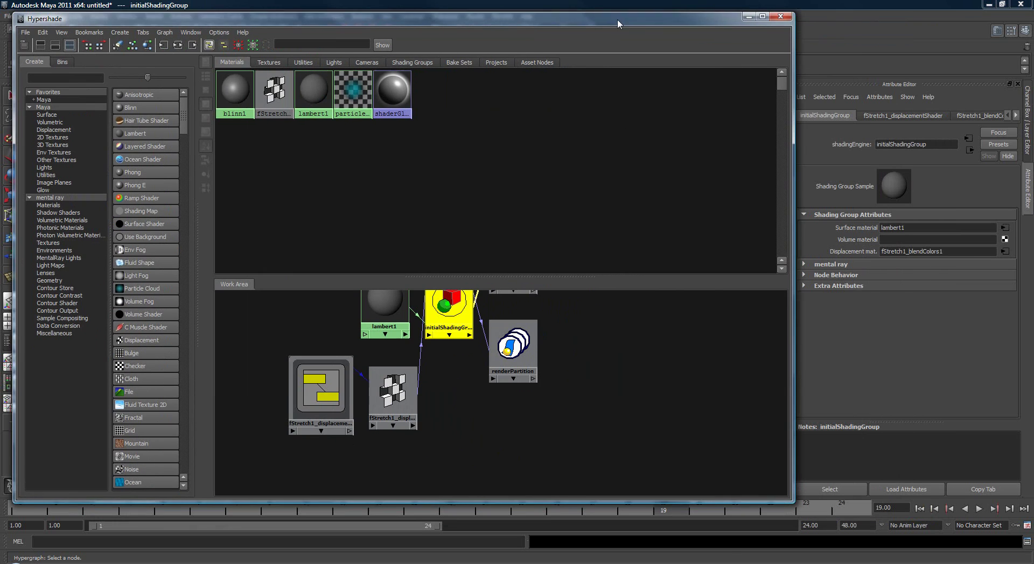
{"action": "left_click_drag", "start_coordinate": [946, 251], "coordinate": [902, 251]}
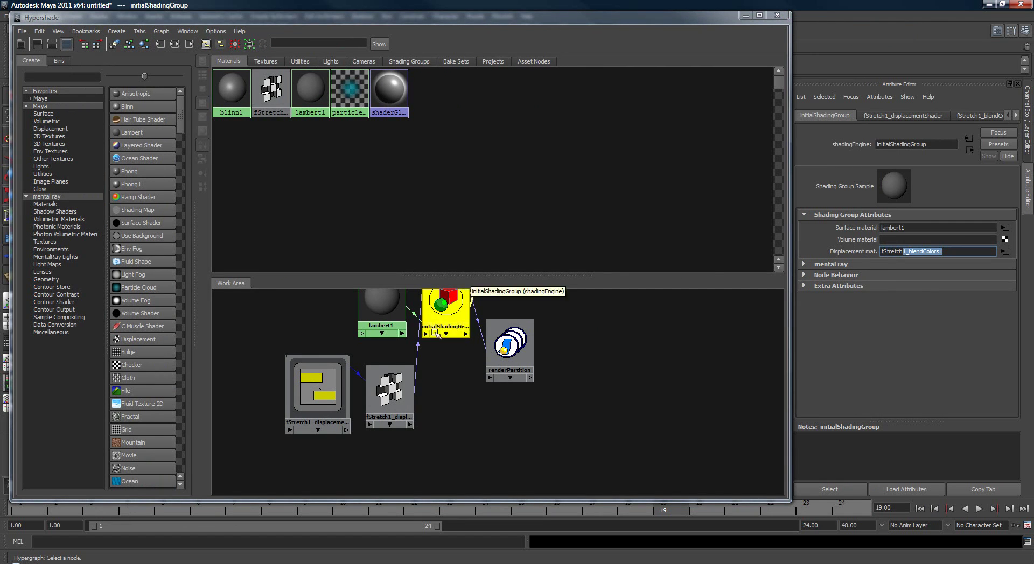
- Inspect the fStretch1 displacement shader node and expand the connected displacement network asset to expose its nodes
{"action": "left_click", "coordinate": [390, 391]}
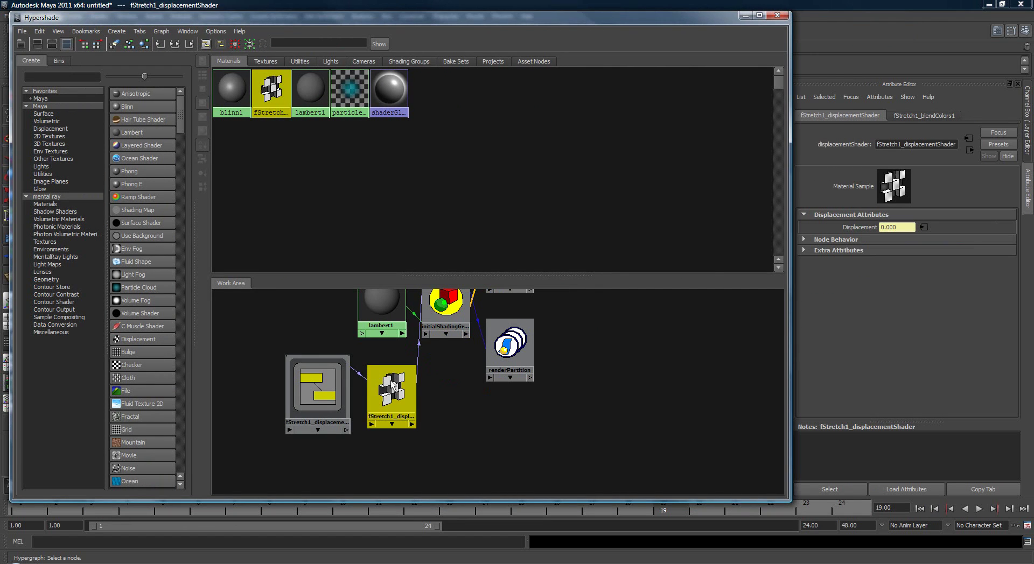
{"action": "middle_click_drag", "start_coordinate": [392, 382], "coordinate": [494, 373], "text": "alt"}
{"action": "right_click_drag", "start_coordinate": [462, 382], "coordinate": [493, 372], "text": "alt"}
{"action": "middle_click_drag", "start_coordinate": [436, 342], "coordinate": [469, 340], "text": "alt"}
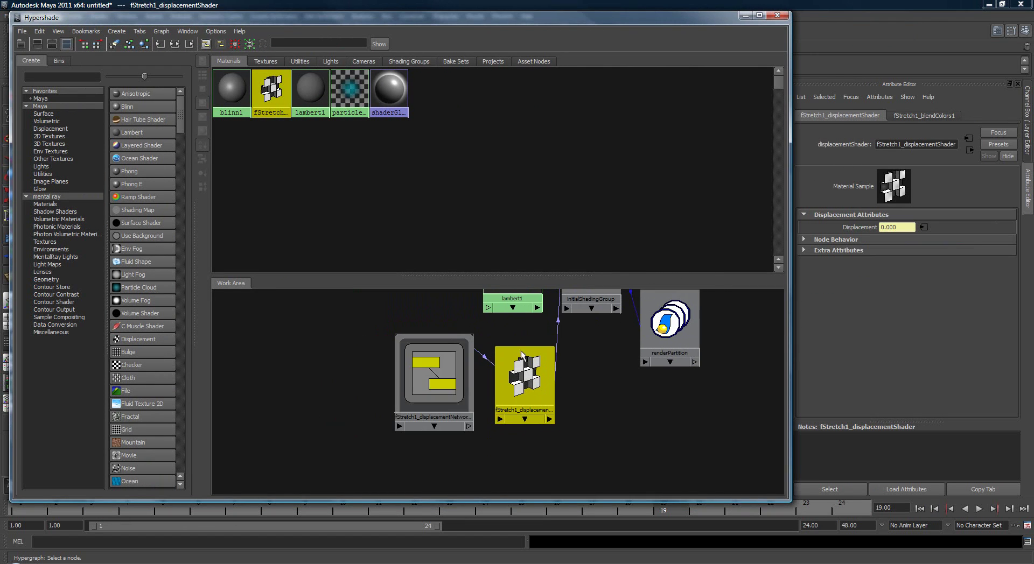
{"action": "left_click", "coordinate": [401, 359]}
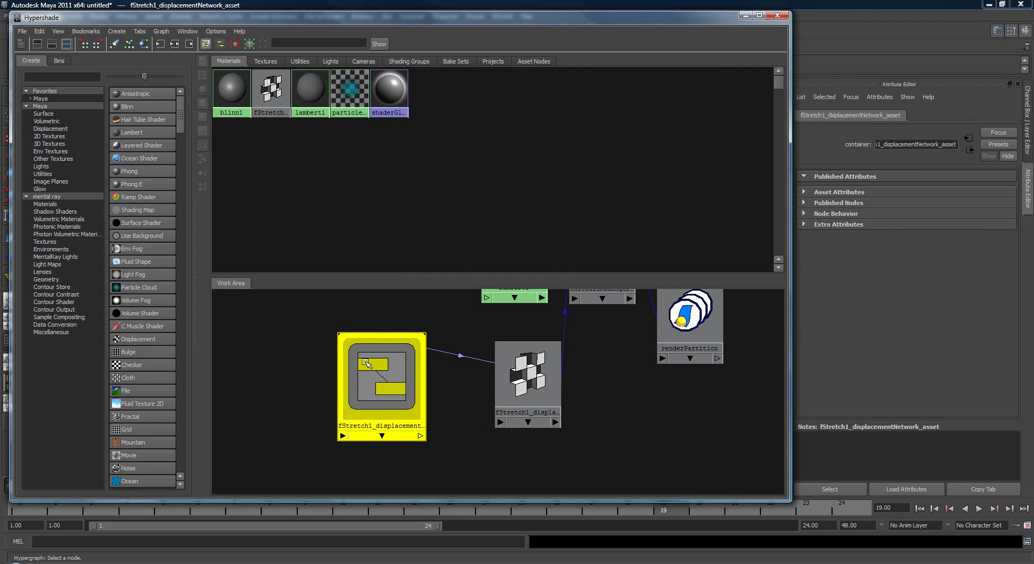
{"action": "middle_click_drag", "start_coordinate": [341, 357], "coordinate": [421, 362], "text": "alt"}
{"action": "scroll", "coordinate": [335, 369], "scroll_direction": "down", "scroll_amount": 3}
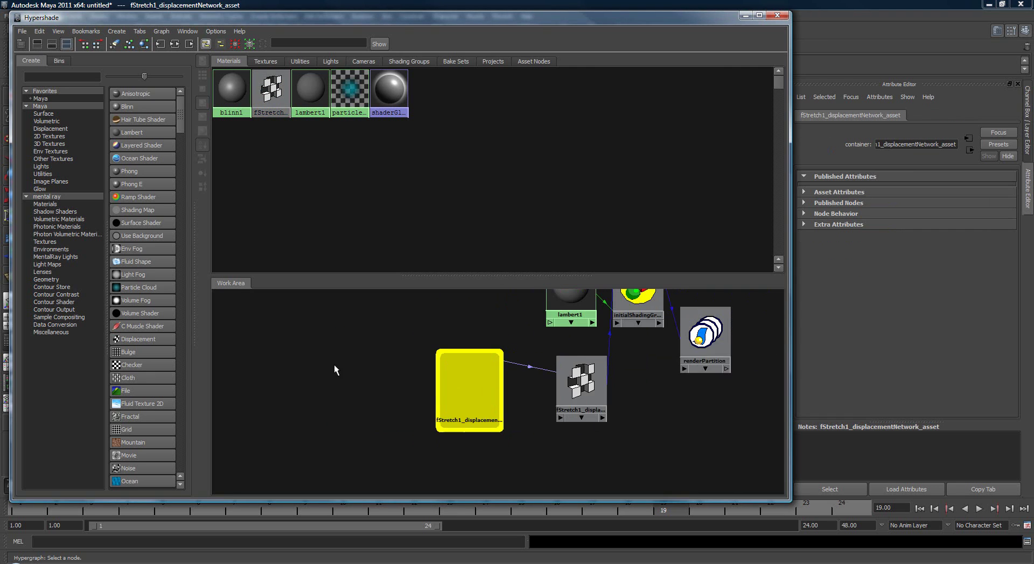
{"action": "left_click", "coordinate": [250, 44]}
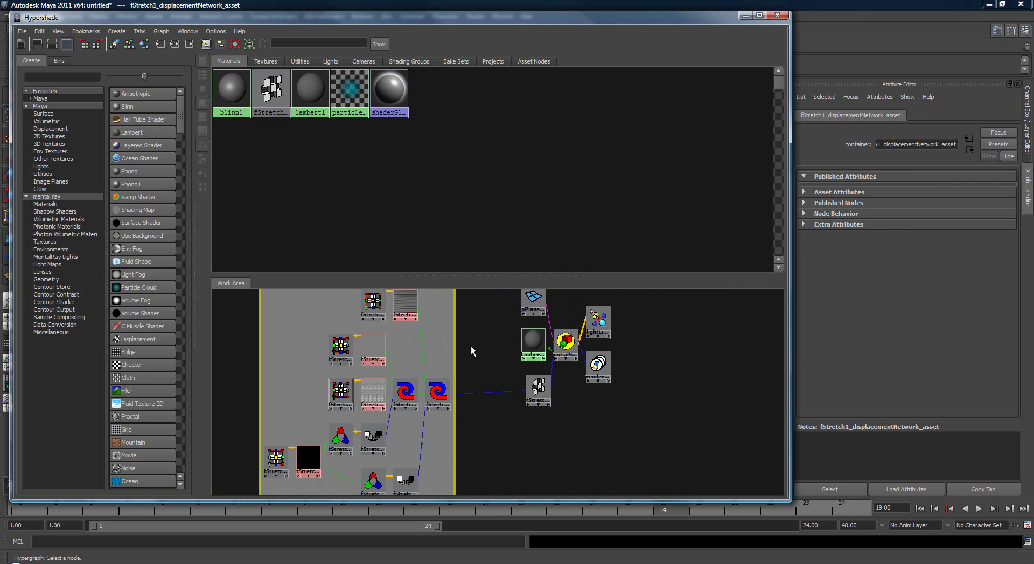
- Examine the squash, stretch and neutral displacement file nodes and their image names inside the expanded asset
{"action": "middle_click_drag", "start_coordinate": [465, 350], "coordinate": [613, 342], "text": "alt"}
{"action": "scroll", "coordinate": [356, 359], "scroll_direction": "down", "scroll_amount": 4}
{"action": "mouse_move", "coordinate": [329, 370]}
{"action": "middle_mouse_down", "text": "alt"}
{"action": "mouse_move", "coordinate": [323, 346]}
{"action": "mouse_move", "coordinate": [371, 317]}
{"action": "middle_mouse_up", "text": "alt"}
{"action": "scroll", "coordinate": [383, 354], "scroll_direction": "up", "scroll_amount": 4}
{"action": "right_click_drag", "start_coordinate": [406, 338], "coordinate": [461, 334], "text": "alt"}
{"action": "middle_click_drag", "start_coordinate": [308, 292], "coordinate": [294, 388], "text": "alt"}
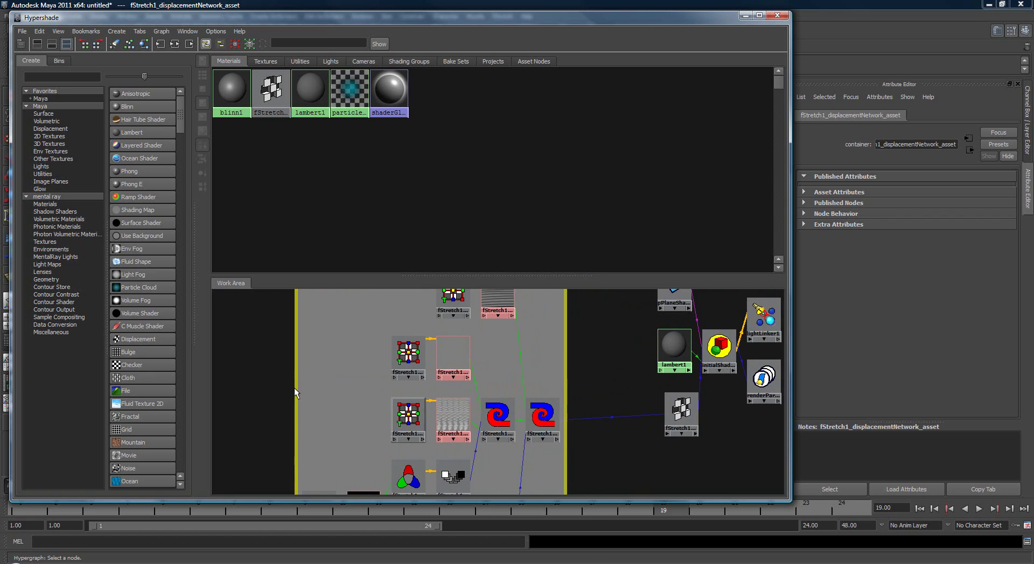
{"action": "right_click_drag", "start_coordinate": [294, 393], "coordinate": [350, 400], "text": "alt"}
{"action": "left_click", "coordinate": [431, 428]}
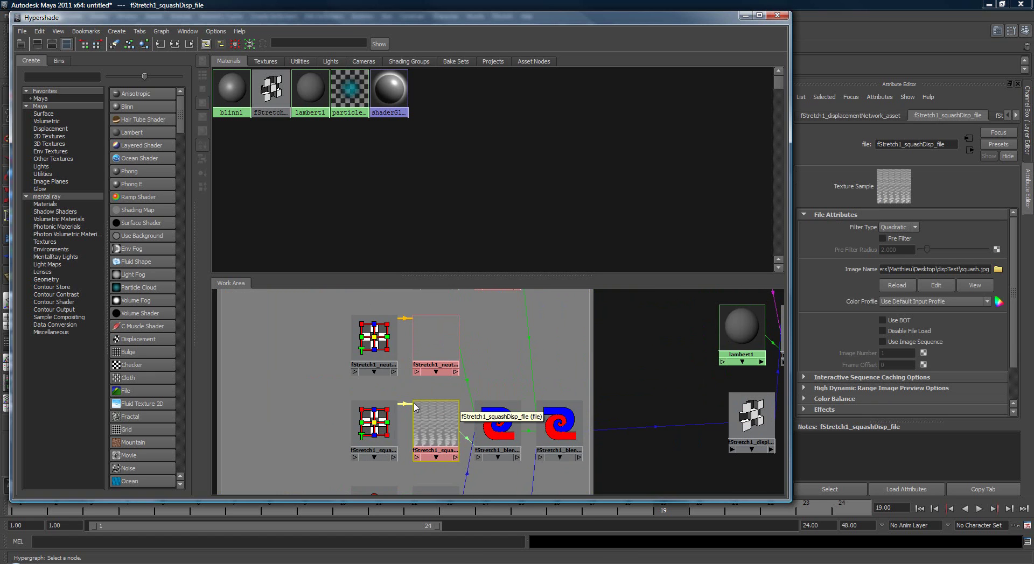
{"action": "middle_click_drag", "start_coordinate": [483, 315], "coordinate": [452, 383], "text": "alt"}
{"action": "left_click", "coordinate": [467, 320]}
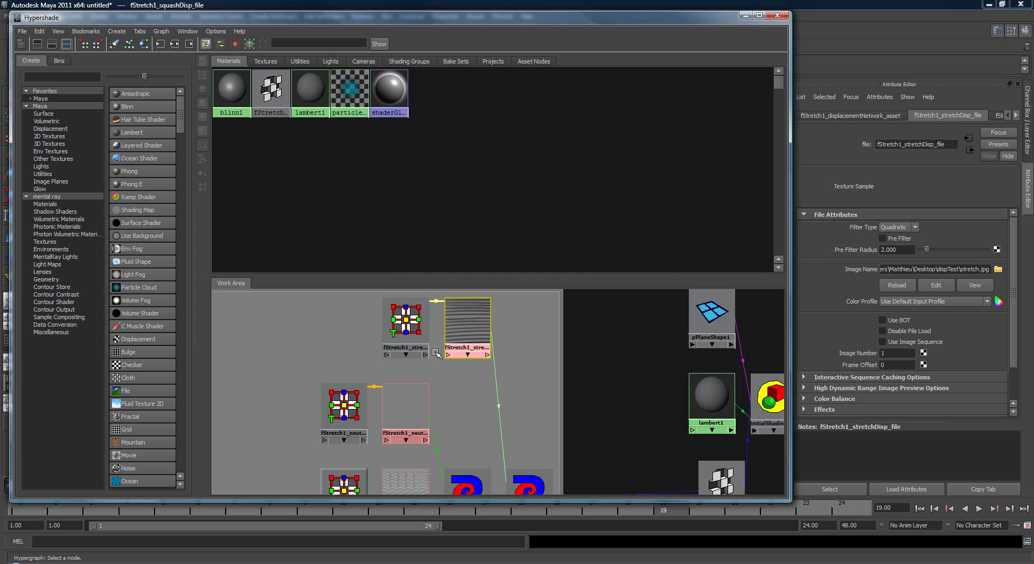
{"action": "left_click_drag", "start_coordinate": [403, 415], "coordinate": [402, 416]}
- Examine the tension file node's Image Name field and its connections through the network, and reposition the Hypershade window
{"action": "middle_click_drag", "start_coordinate": [463, 413], "coordinate": [484, 299], "text": "alt"}
{"action": "middle_click_drag", "start_coordinate": [347, 375], "coordinate": [402, 303], "text": "alt"}
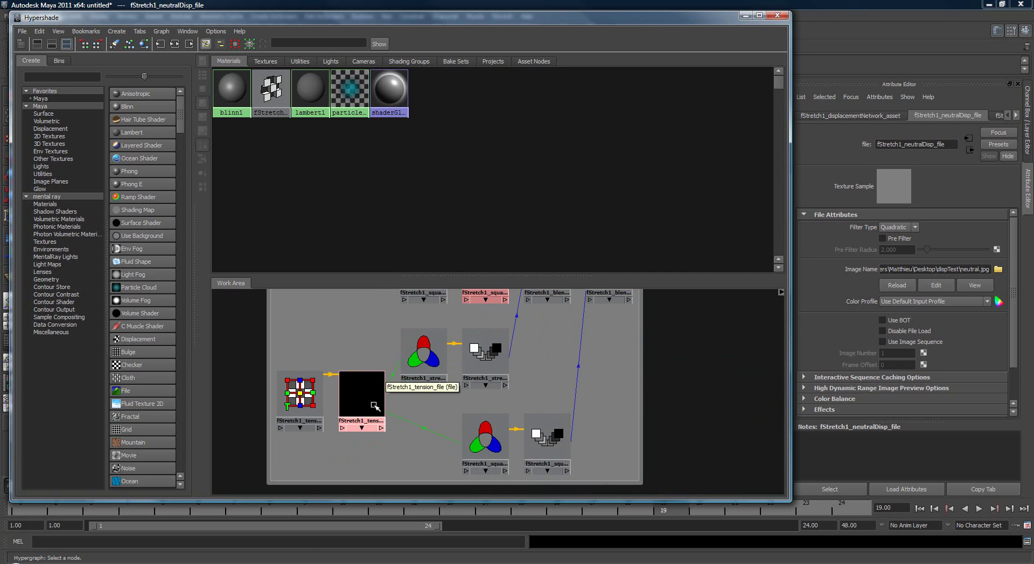
{"action": "left_click", "coordinate": [371, 404]}
{"action": "left_click", "coordinate": [905, 268]}
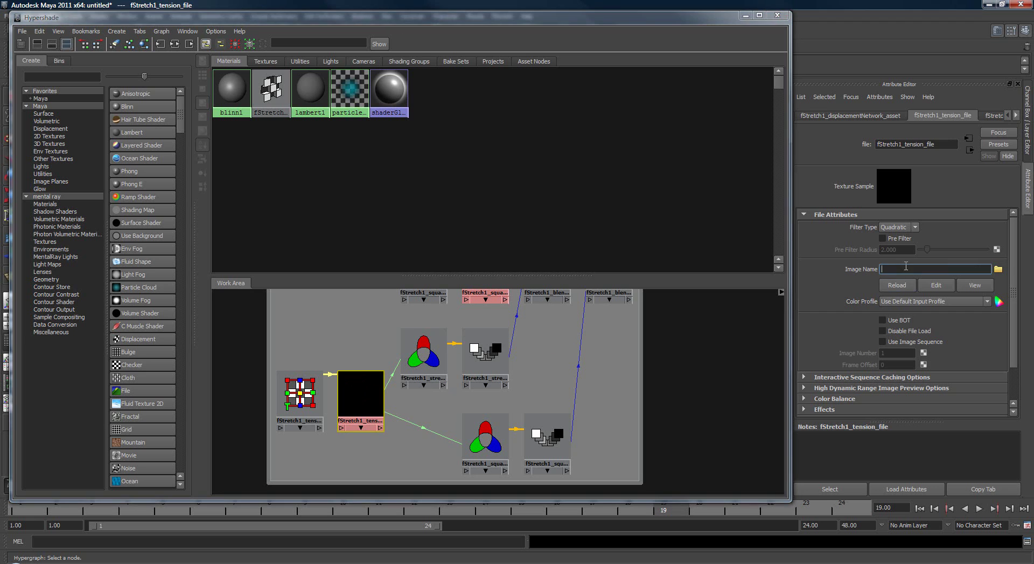
{"action": "middle_click_drag", "start_coordinate": [370, 320], "coordinate": [373, 341], "text": "alt"}
{"action": "right_click_drag", "start_coordinate": [372, 341], "coordinate": [297, 333], "text": "alt"}
{"action": "middle_click_drag", "start_coordinate": [309, 335], "coordinate": [310, 372], "text": "alt"}
{"action": "right_click_drag", "start_coordinate": [310, 371], "coordinate": [338, 364], "text": "alt"}
{"action": "middle_click_drag", "start_coordinate": [339, 364], "coordinate": [329, 381], "text": "alt"}
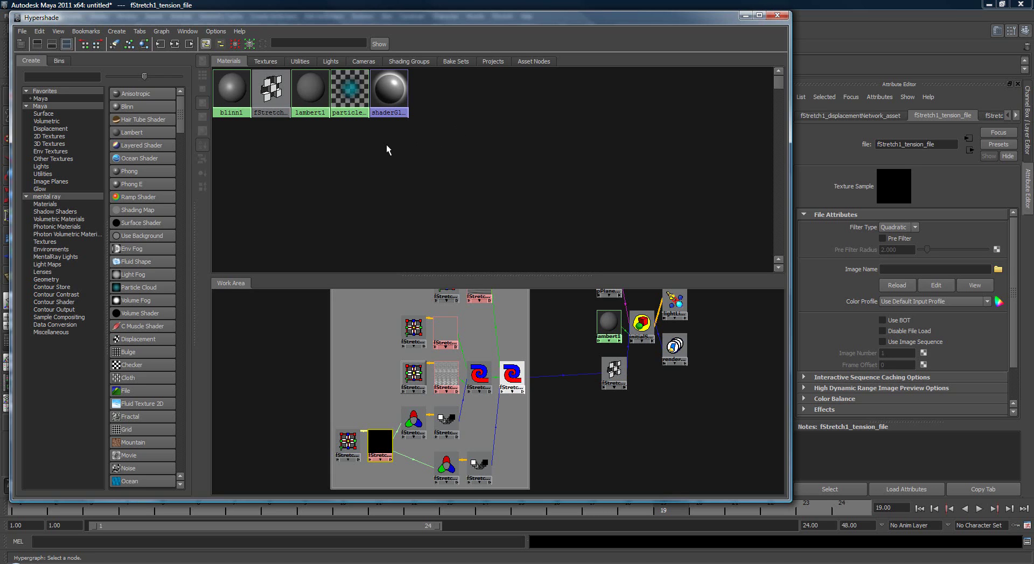
{"action": "left_click_drag", "start_coordinate": [458, 18], "coordinate": [479, 13]}
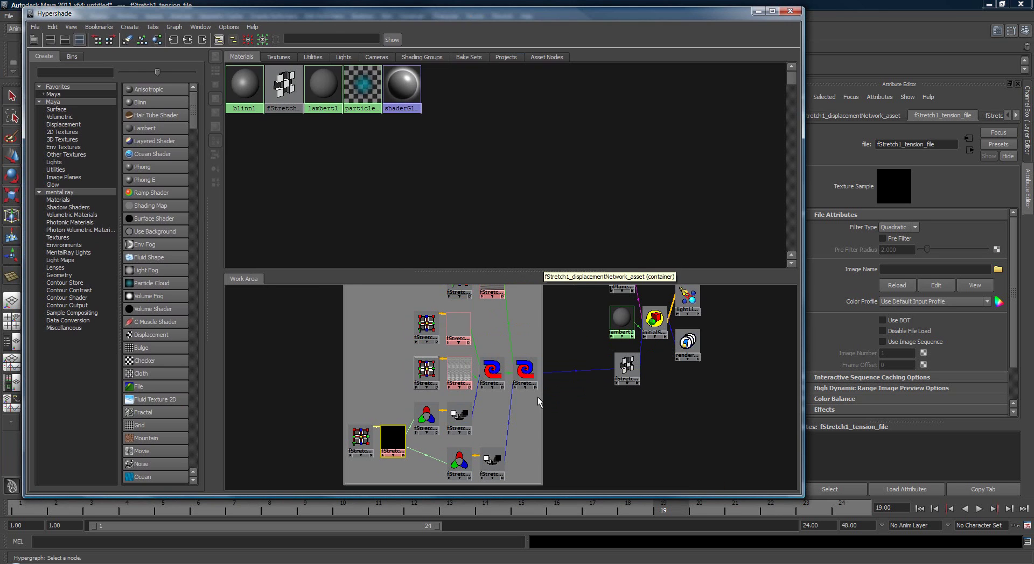
- Inspect the stretch and squash contrast nodes inside the displacement network asset and their contrast attributes
{"action": "middle_click_drag", "start_coordinate": [491, 376], "coordinate": [500, 338], "text": "alt"}
{"action": "right_click_drag", "start_coordinate": [501, 338], "coordinate": [534, 379], "text": "alt"}
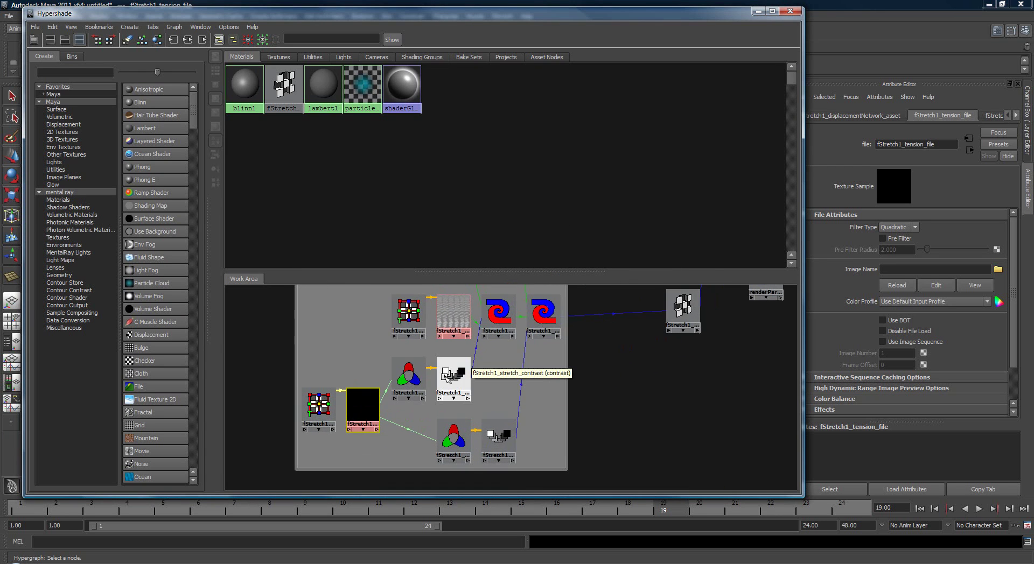
{"action": "left_click_drag", "start_coordinate": [464, 383], "coordinate": [468, 383]}
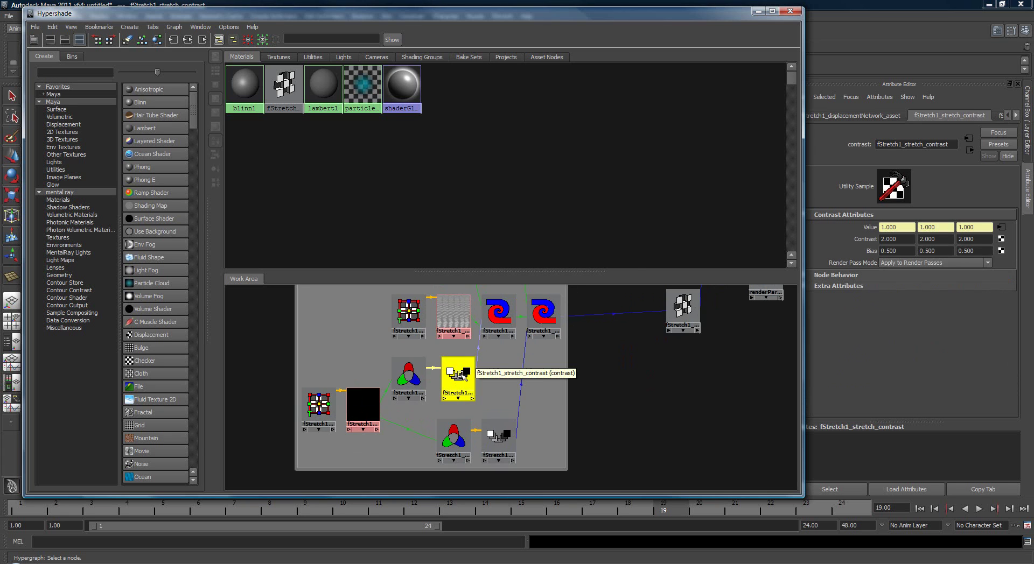
{"action": "middle_click_drag", "start_coordinate": [357, 335], "coordinate": [328, 340], "text": "alt"}
{"action": "left_click_drag", "start_coordinate": [491, 436], "coordinate": [496, 435]}
{"action": "left_click_drag", "start_coordinate": [452, 371], "coordinate": [450, 368]}
{"action": "left_click_drag", "start_coordinate": [495, 428], "coordinate": [497, 431]}
{"action": "left_click", "coordinate": [452, 371]}
{"action": "middle_click_drag", "start_coordinate": [359, 365], "coordinate": [335, 405], "text": "alt"}
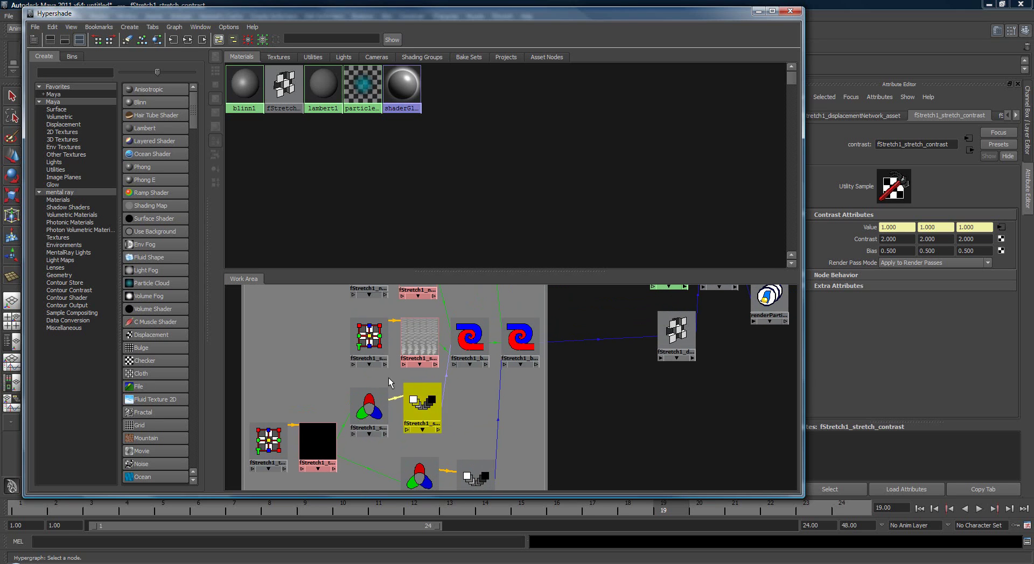
{"action": "left_click", "coordinate": [481, 479]}
- Collapse the displacement network asset, place it beside the displacement shader node and minimize the Hypershade
{"action": "middle_click_drag", "start_coordinate": [458, 367], "coordinate": [451, 346], "text": "alt"}
{"action": "middle_click_drag", "start_coordinate": [406, 287], "coordinate": [445, 360], "text": "alt"}
{"action": "right_click_drag", "start_coordinate": [444, 361], "coordinate": [415, 351], "text": "alt"}
{"action": "middle_click_drag", "start_coordinate": [488, 288], "coordinate": [474, 333], "text": "alt"}
{"action": "left_click", "coordinate": [491, 309]}
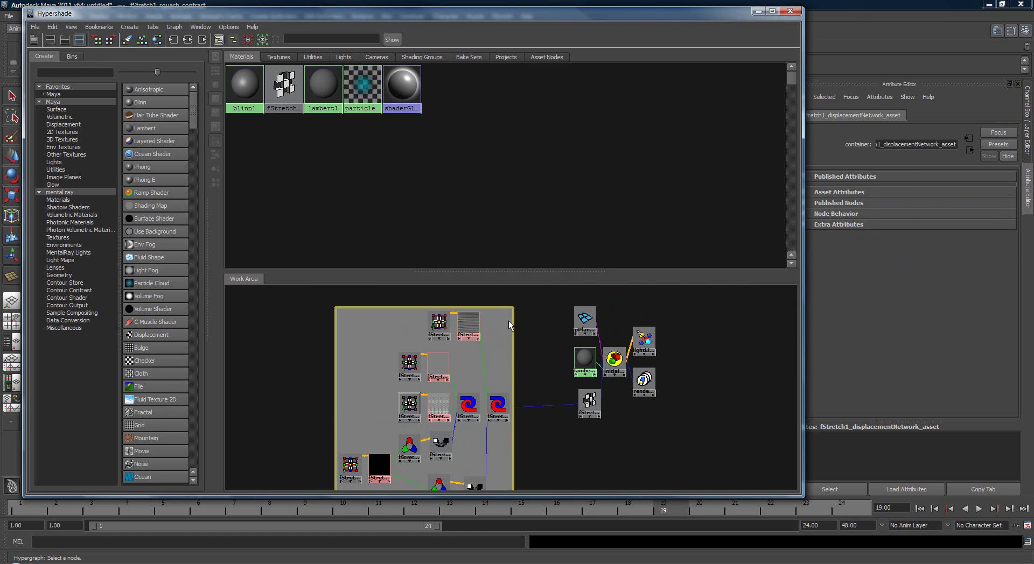
{"action": "left_click", "coordinate": [248, 39]}
{"action": "left_click_drag", "start_coordinate": [423, 410], "coordinate": [512, 403]}
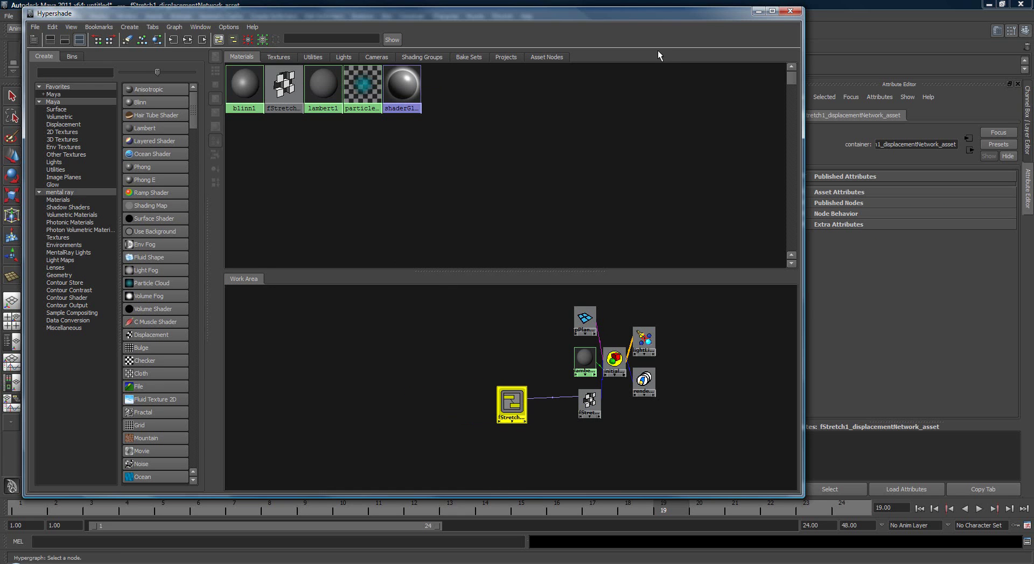
{"action": "left_click", "coordinate": [758, 10]}
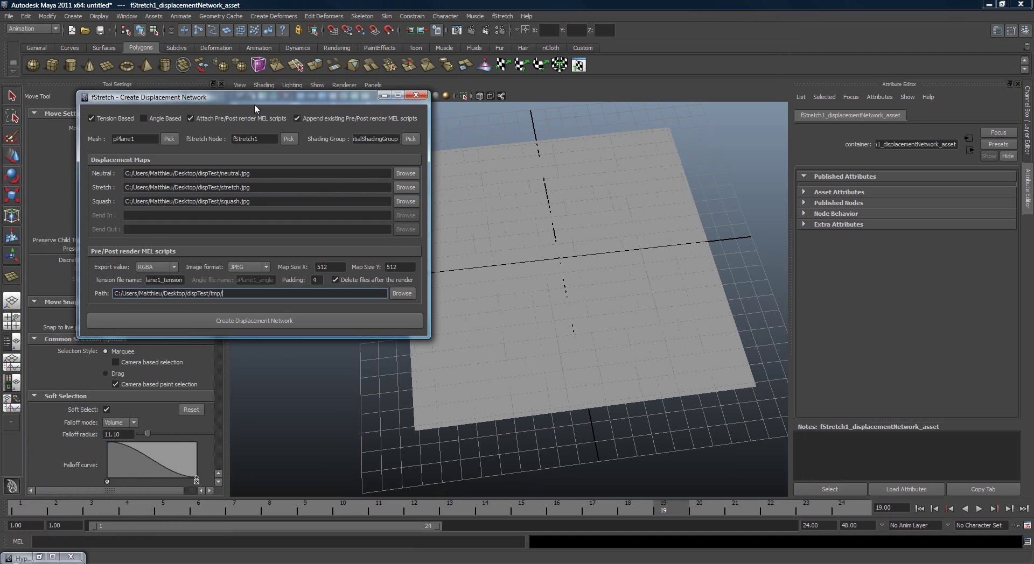
- Select the plane and open the mental ray Approximation Editor, placing it below the Create Displacement Network window
{"action": "left_click_drag", "start_coordinate": [279, 99], "coordinate": [237, 76]}
{"action": "left_click_drag", "start_coordinate": [578, 196], "coordinate": [610, 197], "text": "alt"}
{"action": "left_click", "coordinate": [502, 164]}
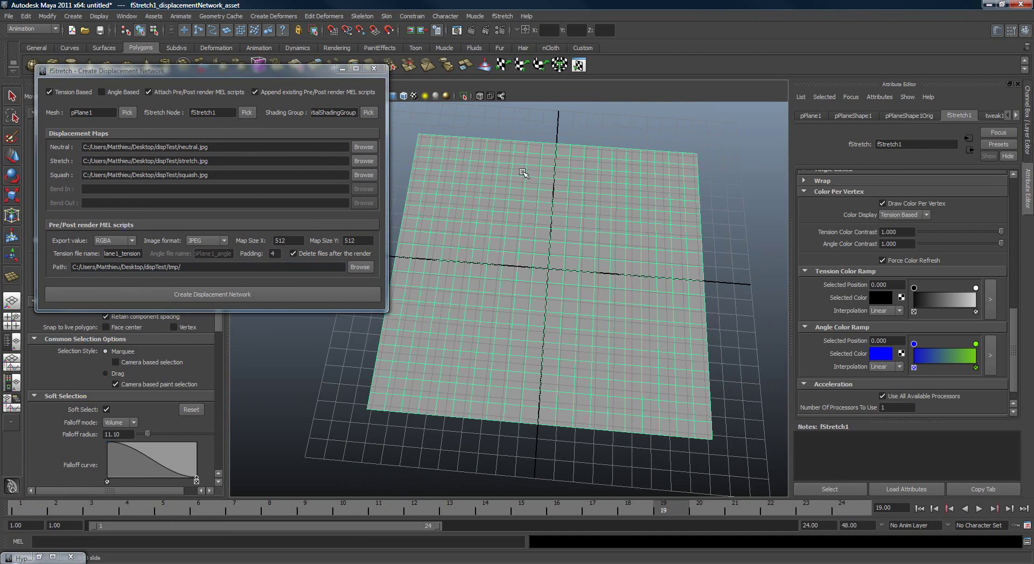
{"action": "left_click", "coordinate": [127, 17]}
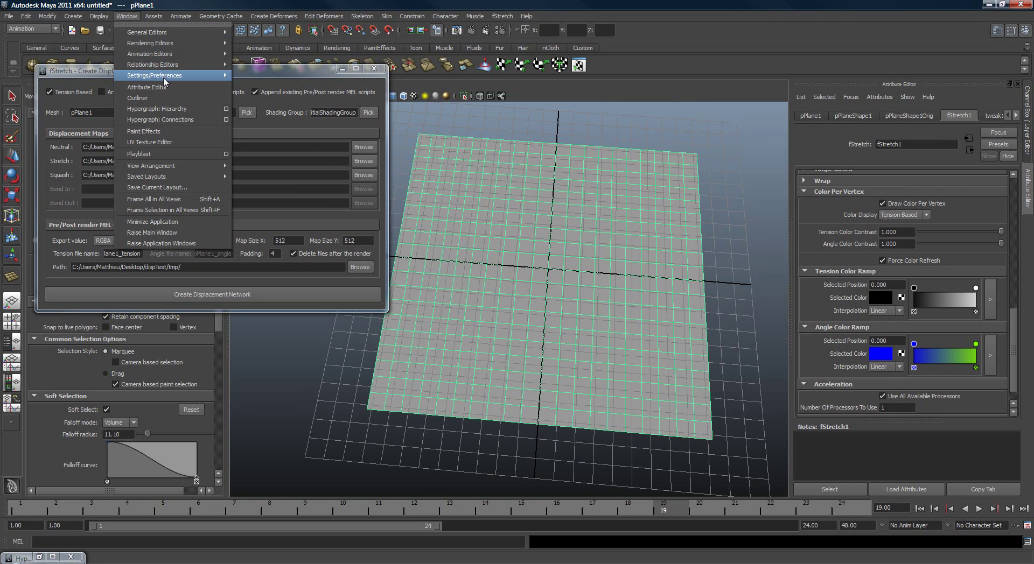
{"action": "mouse_move", "coordinate": [163, 79]}
{"action": "mouse_move", "coordinate": [159, 44]}
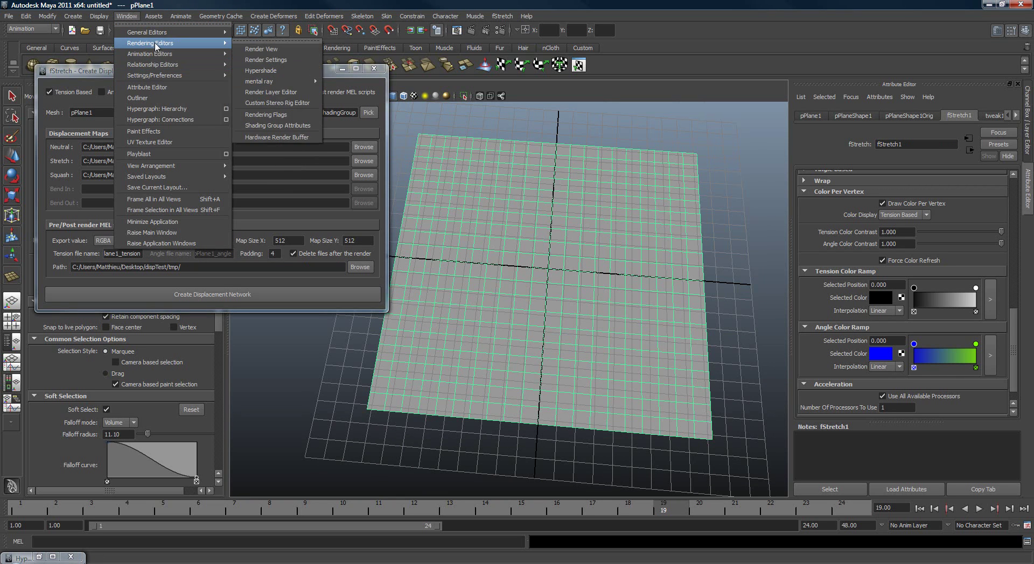
{"action": "mouse_move", "coordinate": [284, 85]}
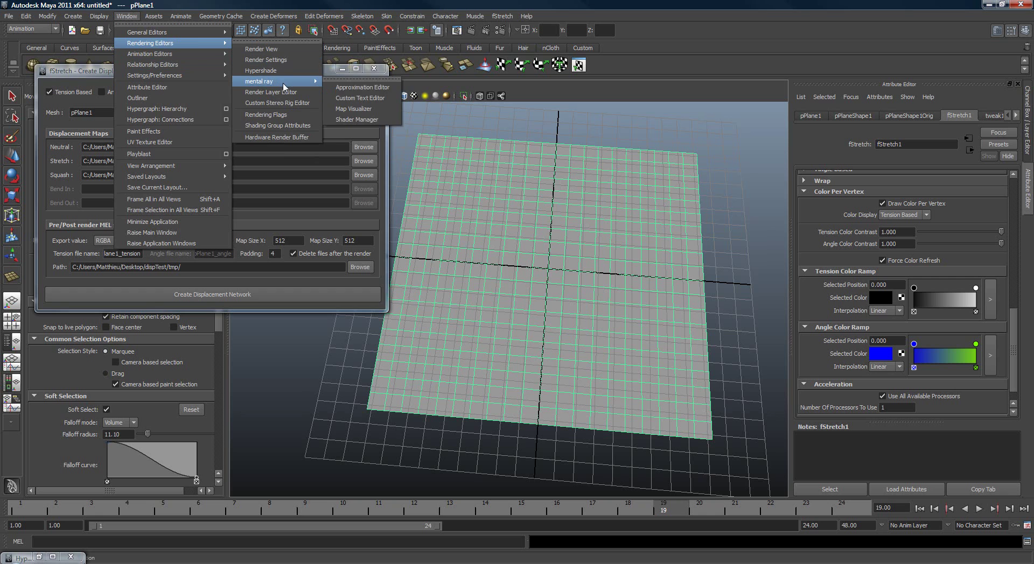
{"action": "left_click", "coordinate": [368, 88]}
{"action": "left_click_drag", "start_coordinate": [439, 204], "coordinate": [337, 345]}
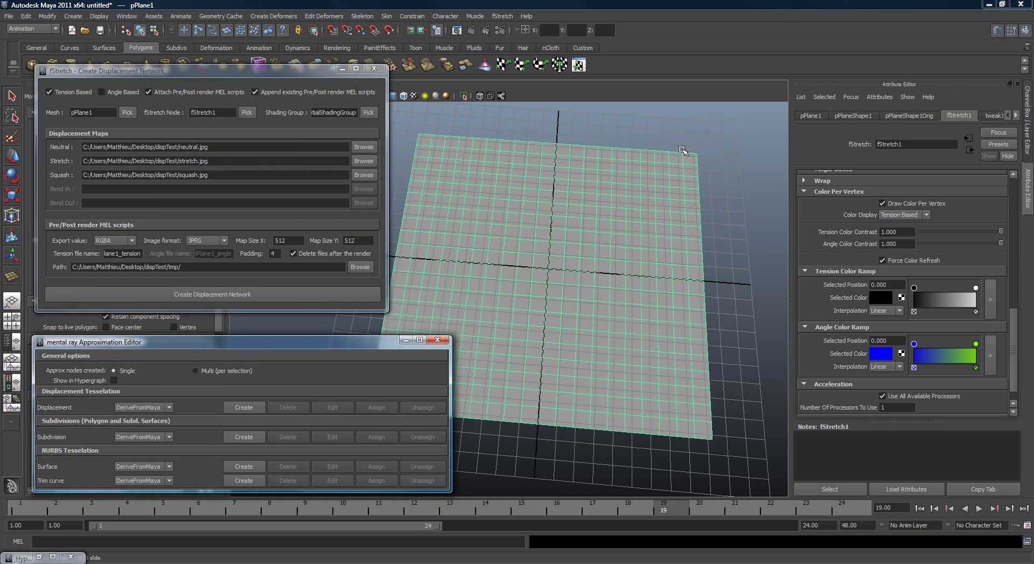
- Create a mental ray subdivision approximation for the selected plane
{"action": "left_click", "coordinate": [646, 196]}
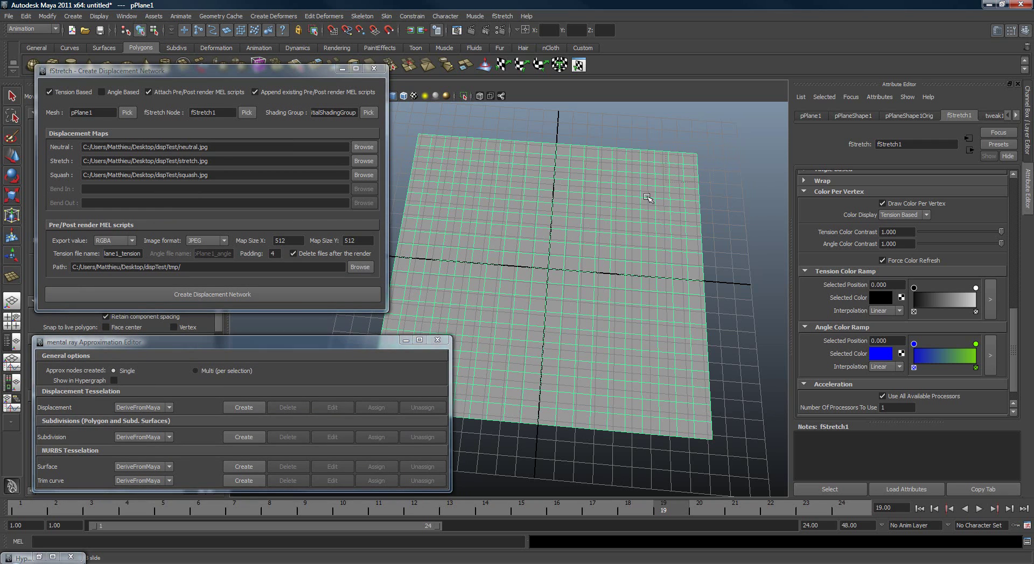
{"action": "left_click", "coordinate": [716, 157]}
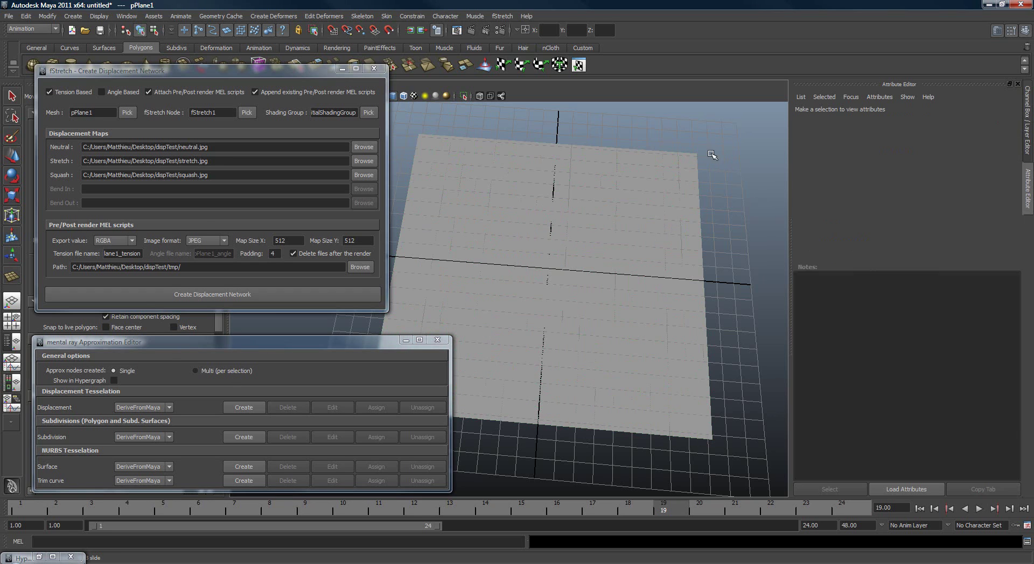
{"action": "left_click", "coordinate": [662, 183]}
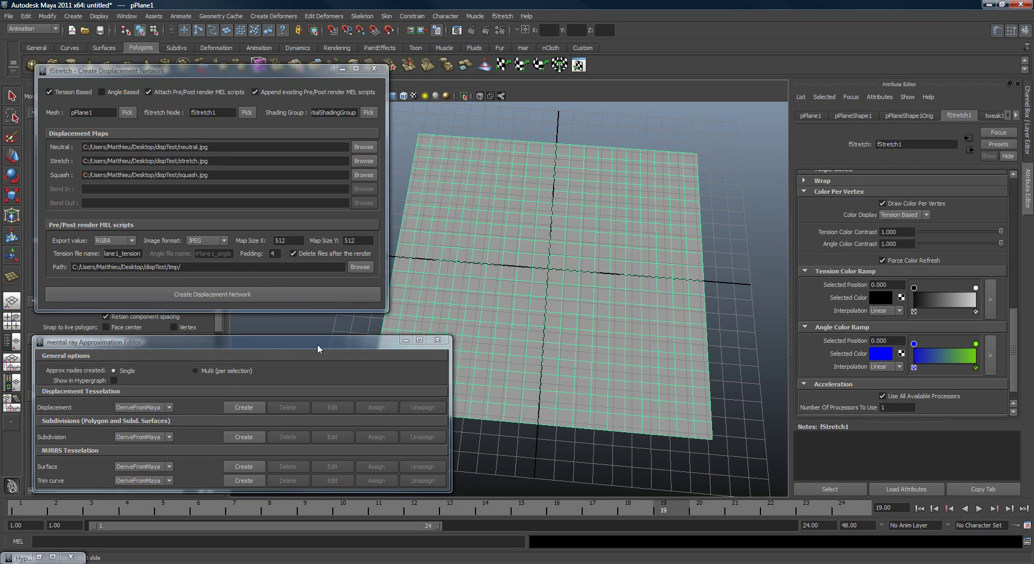
{"action": "left_click_drag", "start_coordinate": [317, 346], "coordinate": [317, 331]}
{"action": "left_click", "coordinate": [244, 423]}
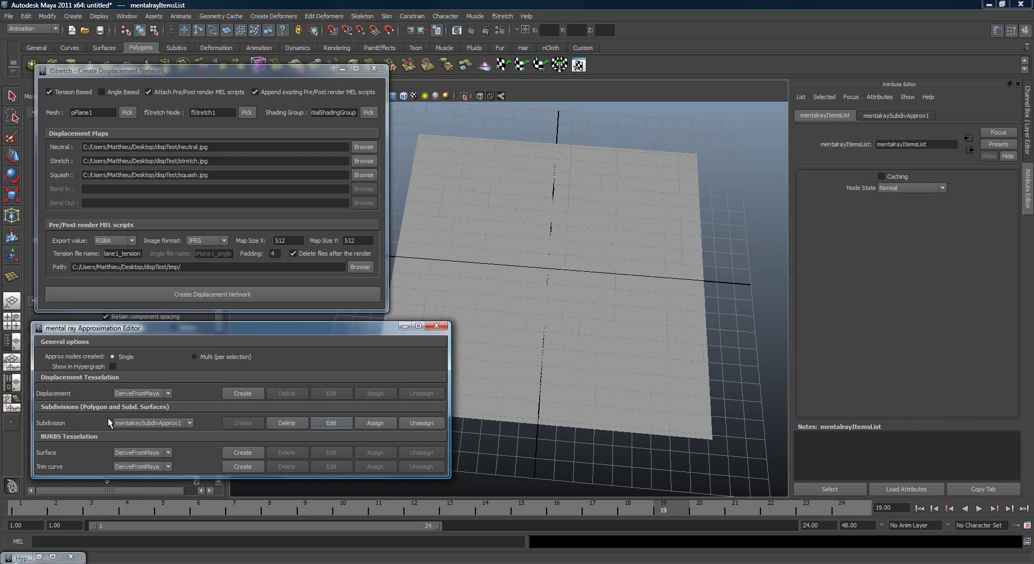
- Set the subdivision approximation's N Subdivisions to 3 and close the Approximation Editor
{"action": "left_click", "coordinate": [328, 423]}
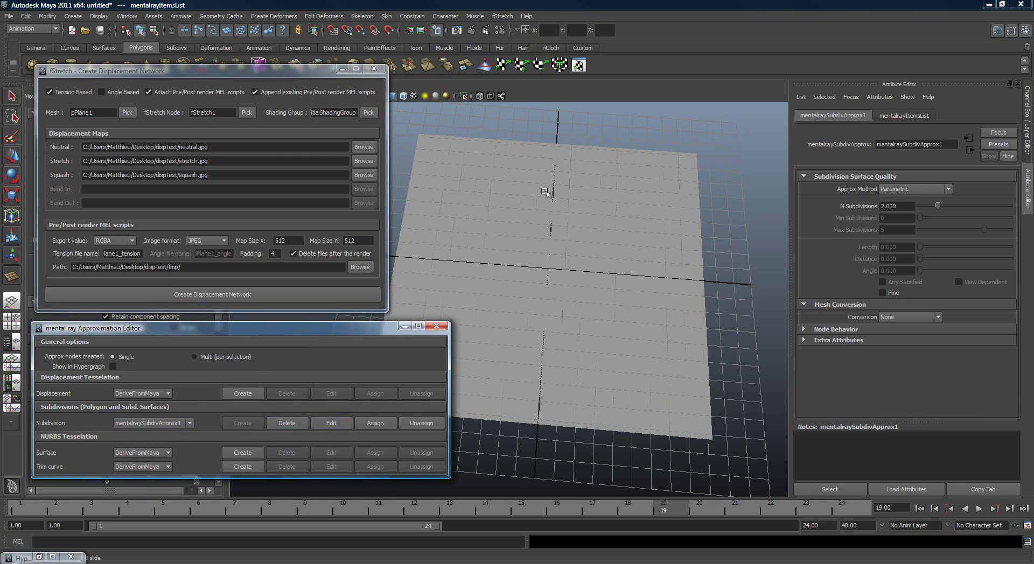
{"action": "double_click", "coordinate": [898, 206]}
{"action": "type", "text": "3"}
{"action": "key", "text": "Return"}
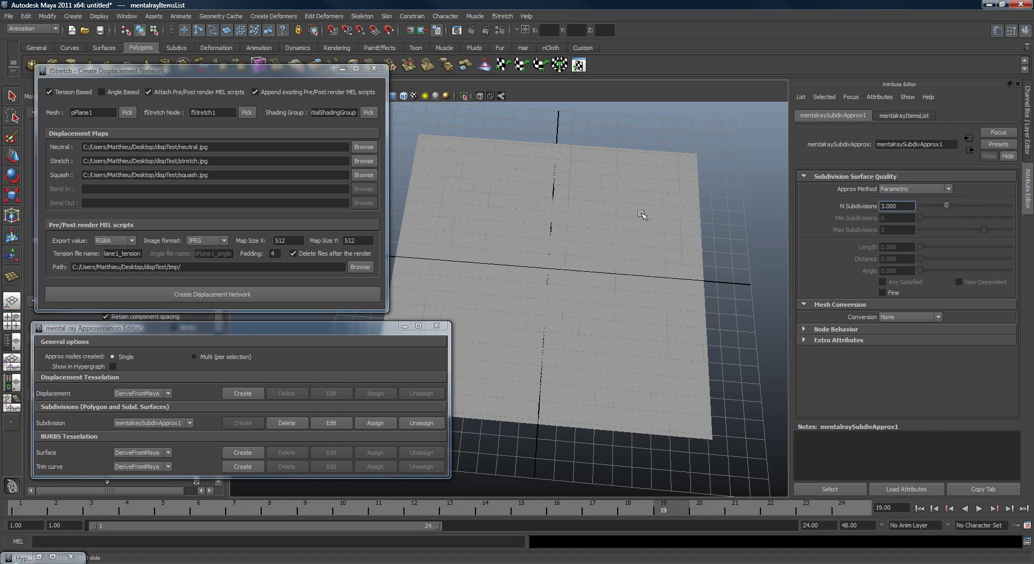
{"action": "left_click", "coordinate": [437, 325]}
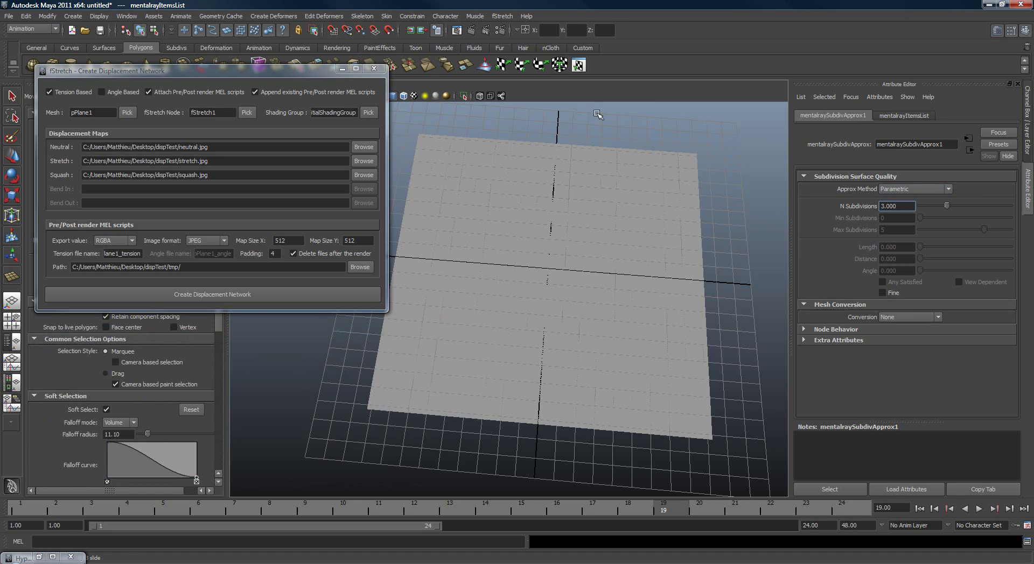
- Set the scene's renderer to mental ray in the Render Settings
{"action": "left_click", "coordinate": [501, 31]}
{"action": "left_click", "coordinate": [680, 91]}
{"action": "left_click", "coordinate": [662, 116]}
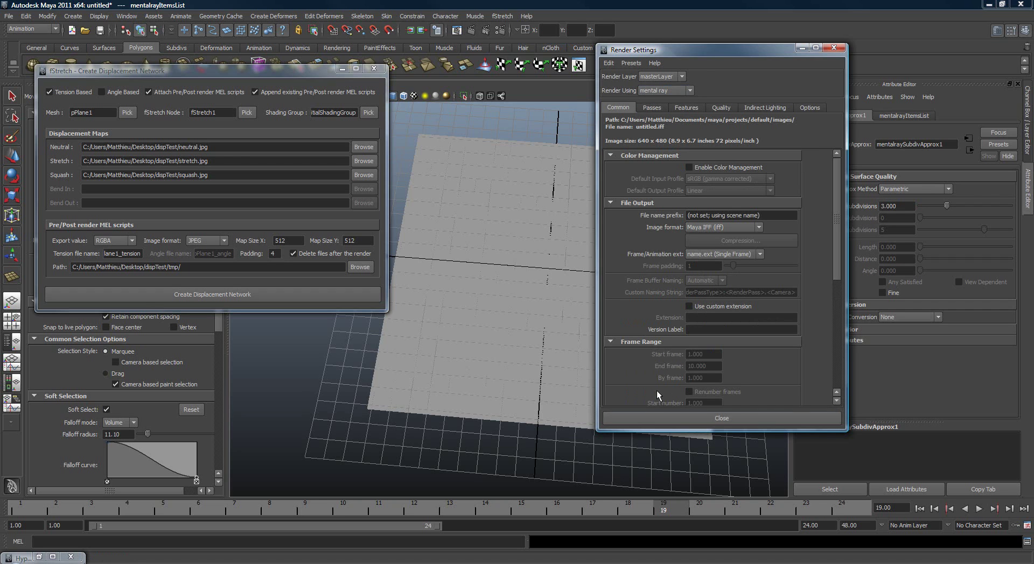
{"action": "left_click", "coordinate": [673, 419]}
- Render the undeformed plane from the perspective view and move the Render View away from the viewport
{"action": "left_click_drag", "start_coordinate": [485, 166], "coordinate": [485, 159], "text": "alt"}
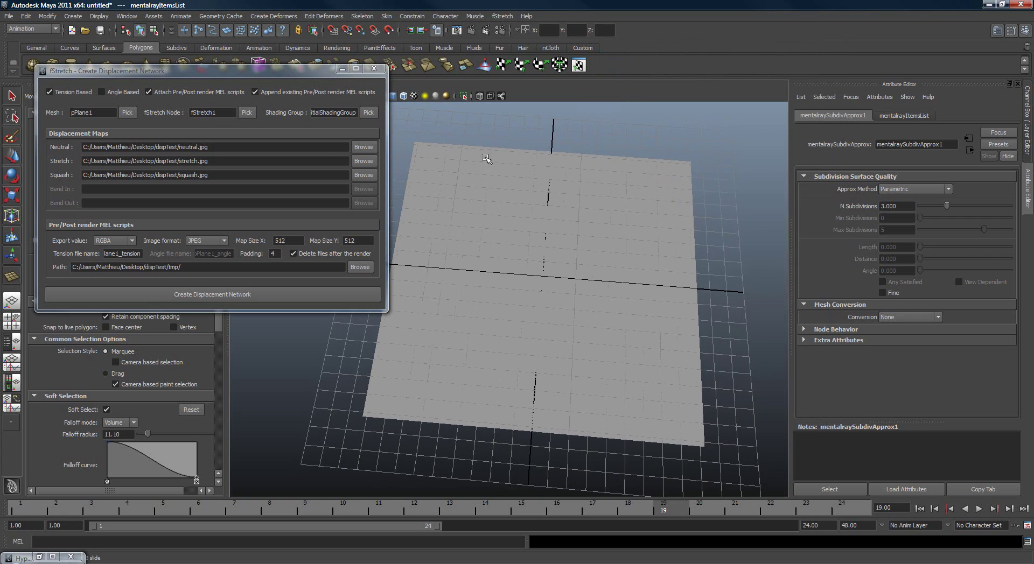
{"action": "left_click", "coordinate": [471, 30]}
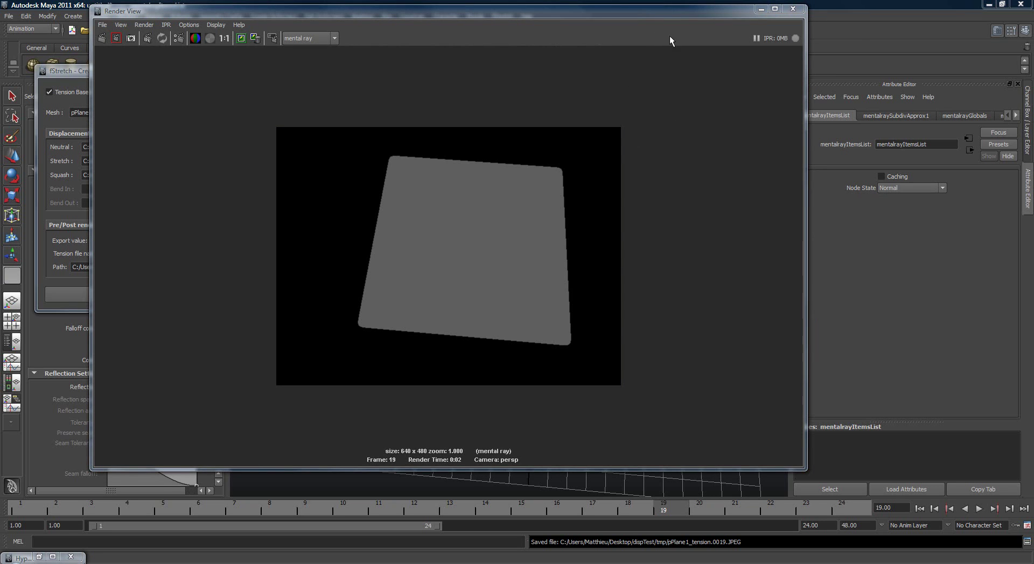
{"action": "left_click_drag", "start_coordinate": [738, 13], "coordinate": [42, 18]}
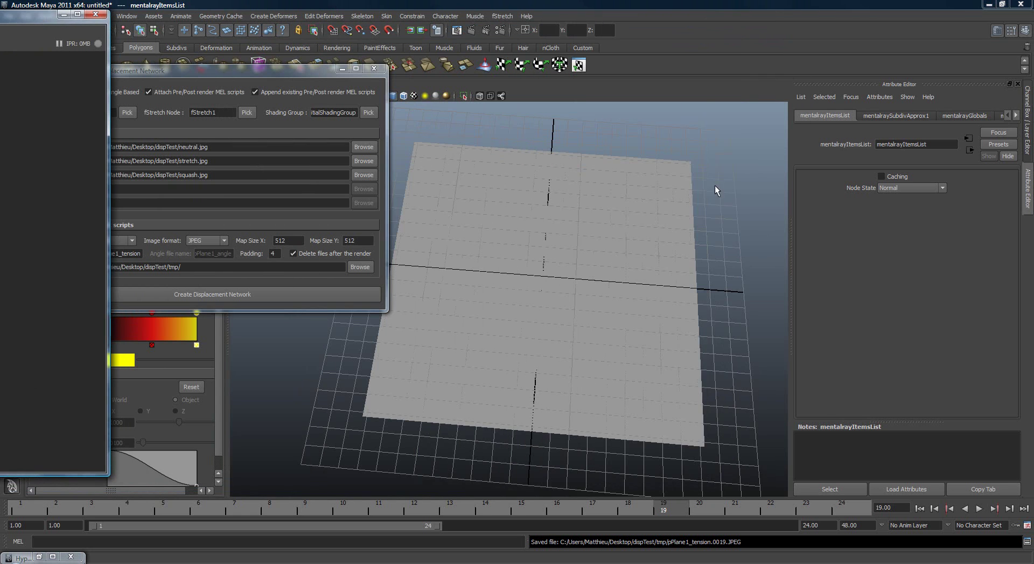
- Soft-select vertices at the plane's far right corner and pull them outward and up to stretch the surface
{"action": "left_click", "coordinate": [692, 199]}
{"action": "right_click_drag", "start_coordinate": [630, 200], "coordinate": [641, 194]}
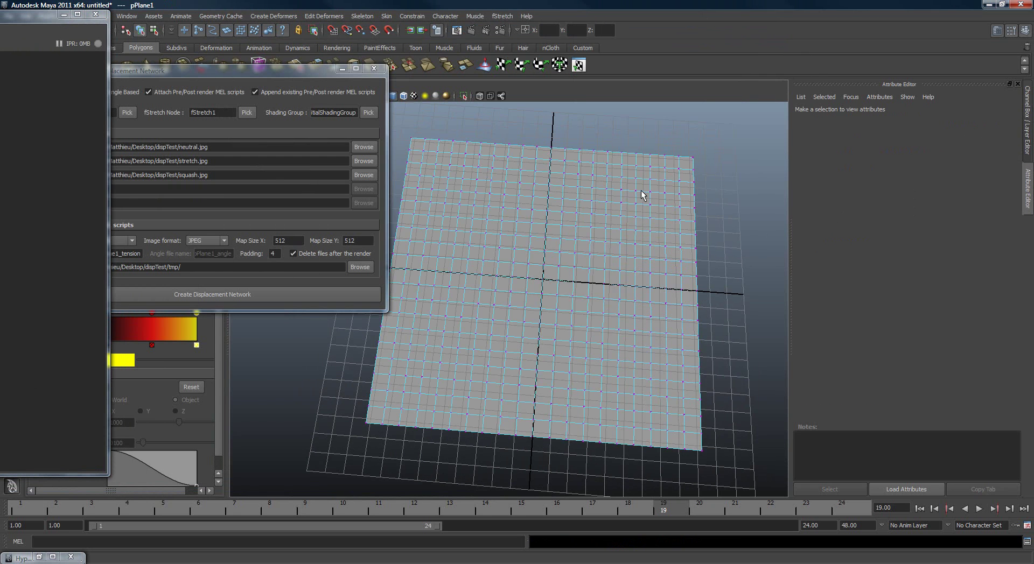
{"action": "middle_click_drag", "start_coordinate": [641, 190], "coordinate": [577, 204], "text": "alt"}
{"action": "left_click_drag", "start_coordinate": [635, 164], "coordinate": [489, 270]}
{"action": "key", "text": "w"}
{"action": "middle_click_drag", "start_coordinate": [488, 285], "coordinate": [560, 223]}
{"action": "left_click_drag", "start_coordinate": [555, 256], "coordinate": [578, 243], "text": "alt"}
{"action": "scroll", "coordinate": [577, 244], "scroll_direction": "up", "scroll_amount": 1}
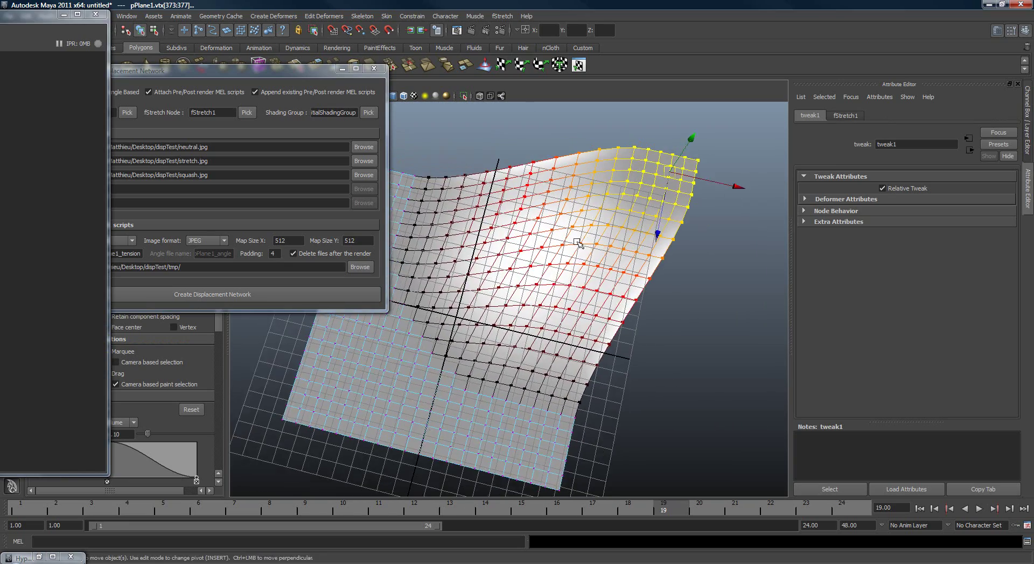
{"action": "middle_click_drag", "start_coordinate": [577, 242], "coordinate": [596, 242], "text": "alt"}
- Render the stretched plane to check its displacement wrinkles and move the Render View aside
{"action": "left_click_drag", "start_coordinate": [0, 16], "coordinate": [381, 54]}
{"action": "left_click", "coordinate": [113, 72]}
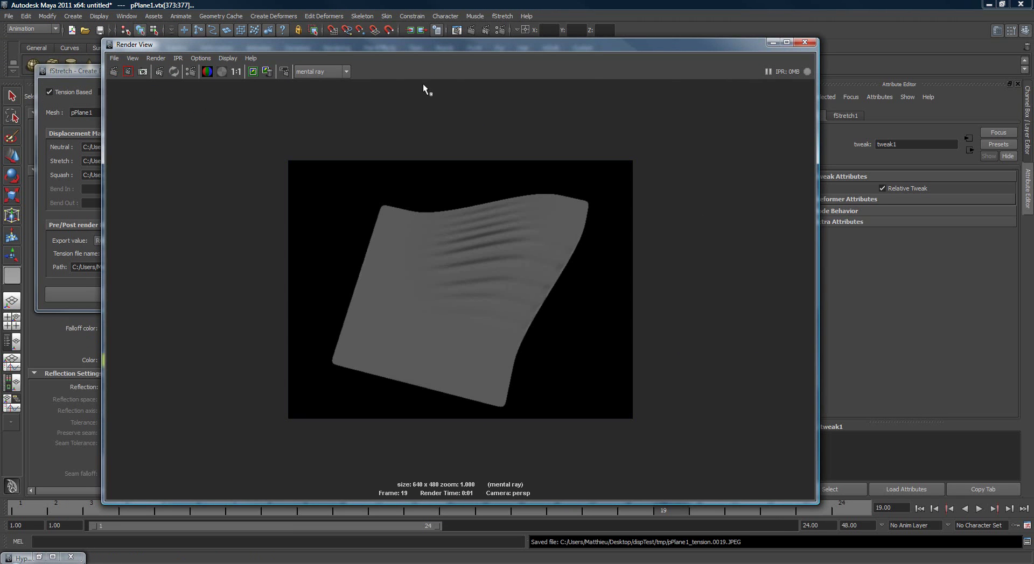
{"action": "left_click_drag", "start_coordinate": [492, 47], "coordinate": [24, 31]}
- Move the plane's near left corner vertex inward with soft selection to squash that area, and return to object selection
{"action": "left_click_drag", "start_coordinate": [584, 309], "coordinate": [628, 281], "text": "alt"}
{"action": "left_click", "coordinate": [517, 316]}
{"action": "right_click_drag", "start_coordinate": [507, 318], "coordinate": [461, 320]}
{"action": "left_click", "coordinate": [433, 380]}
{"action": "key", "text": "w"}
{"action": "left_click_drag", "start_coordinate": [447, 373], "coordinate": [489, 321]}
{"action": "right_click_drag", "start_coordinate": [506, 292], "coordinate": [619, 253], "text": "alt"}
{"action": "left_click", "coordinate": [531, 389]}
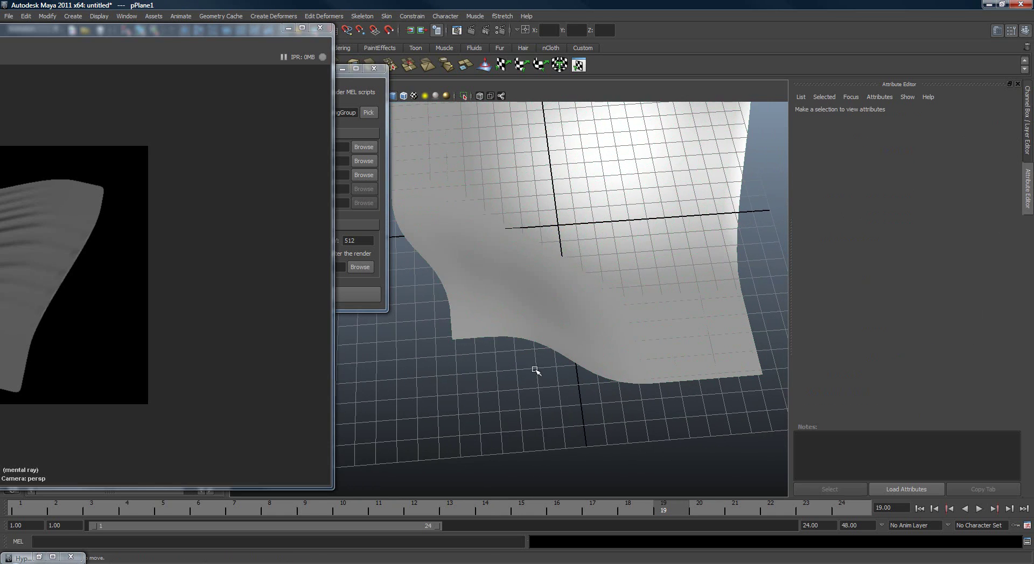
{"action": "left_click_drag", "start_coordinate": [557, 289], "coordinate": [549, 319], "text": "alt"}
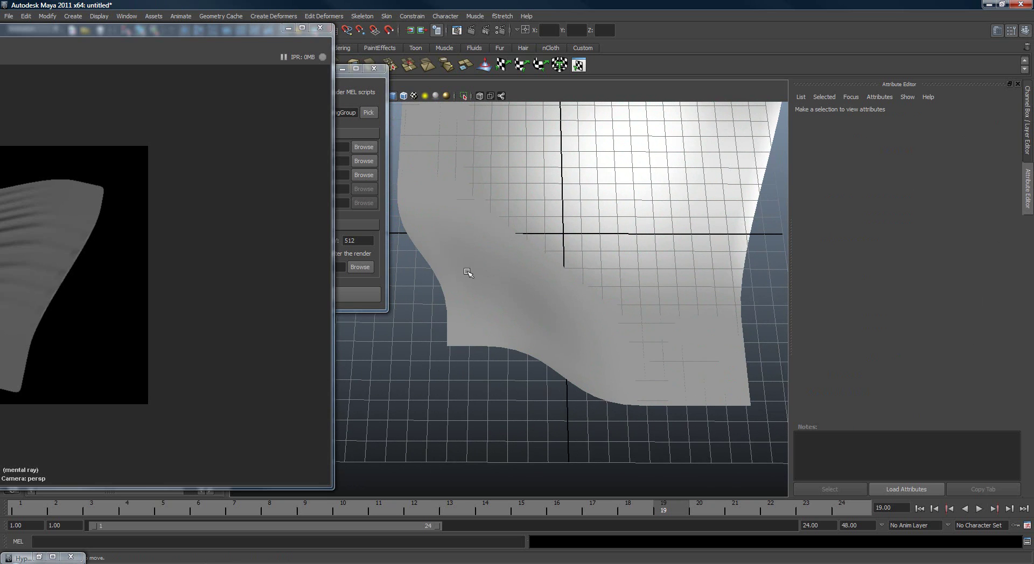
- Lower the squash Range of the plane's fStretch1 deformer to strengthen the dark tension color, and deselect the plane
{"action": "left_click", "coordinate": [567, 357]}
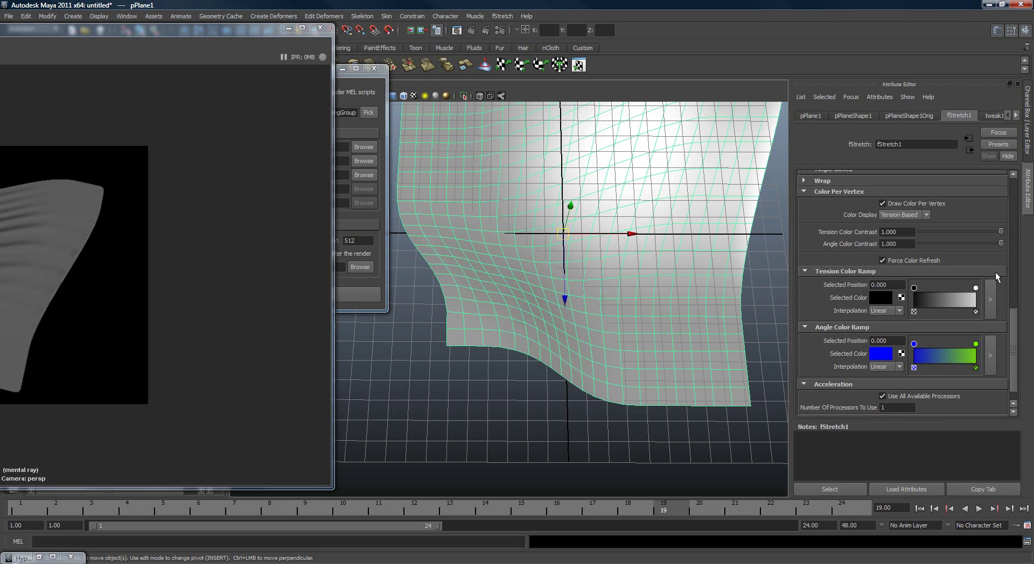
{"action": "left_click_drag", "start_coordinate": [1014, 315], "coordinate": [1018, 188]}
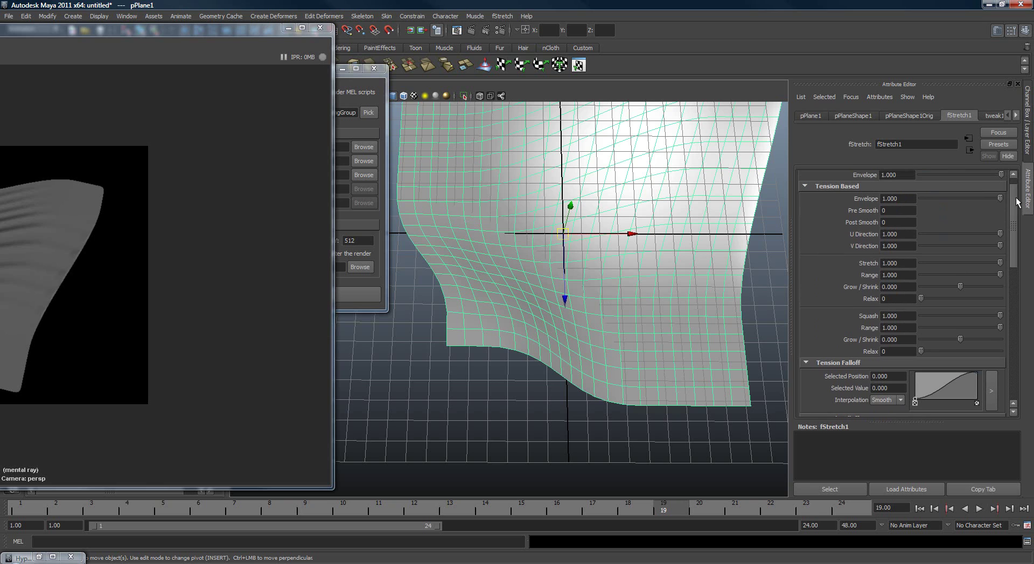
{"action": "left_click_drag", "start_coordinate": [1000, 328], "coordinate": [952, 328]}
{"action": "left_click", "coordinate": [512, 366]}
{"action": "middle_click_drag", "start_coordinate": [487, 268], "coordinate": [469, 283], "text": "alt"}
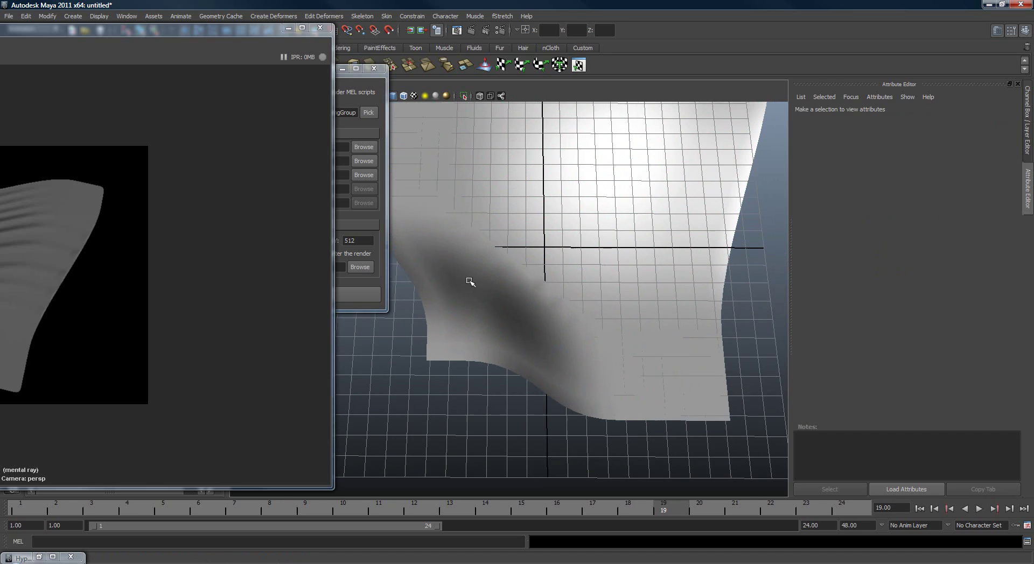
- Render the plane with its squashed corner and rearrange the Render View and Create Displacement Network windows
{"action": "left_click_drag", "start_coordinate": [126, 34], "coordinate": [653, 26]}
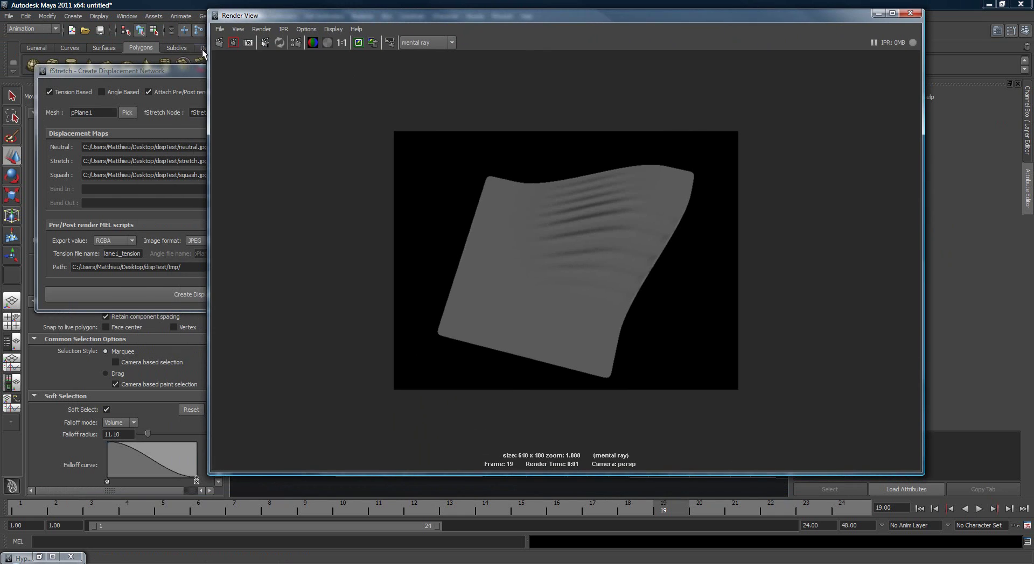
{"action": "left_click", "coordinate": [219, 42]}
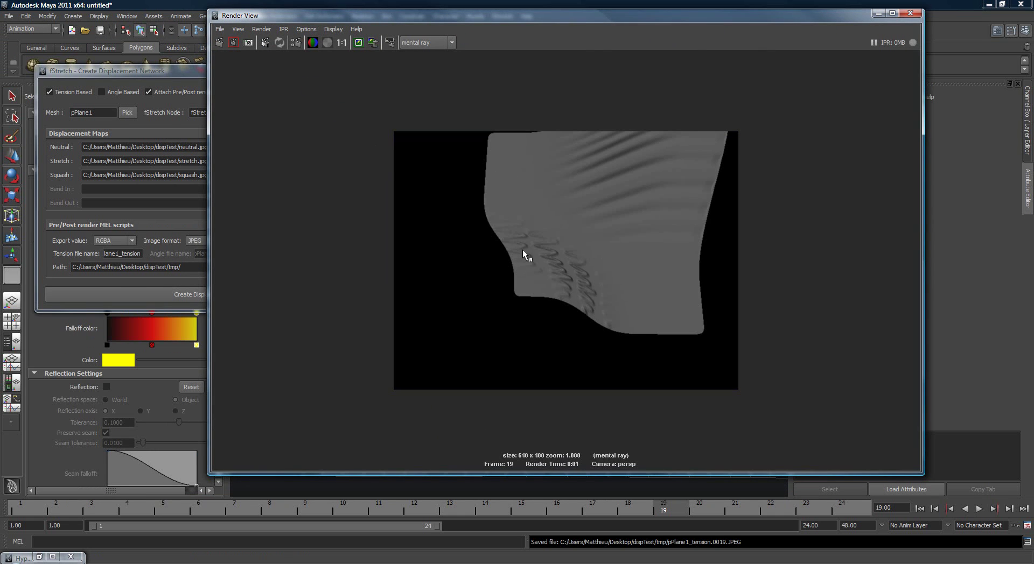
{"action": "left_click_drag", "start_coordinate": [565, 21], "coordinate": [803, 132]}
{"action": "left_click_drag", "start_coordinate": [239, 74], "coordinate": [304, 57]}
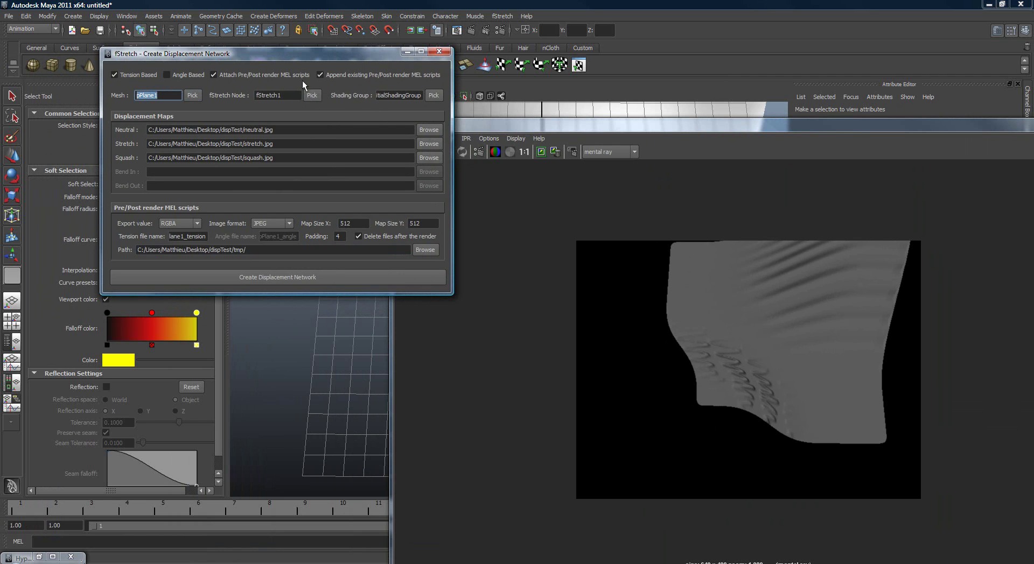
{"action": "left_click_drag", "start_coordinate": [325, 56], "coordinate": [213, 29]}
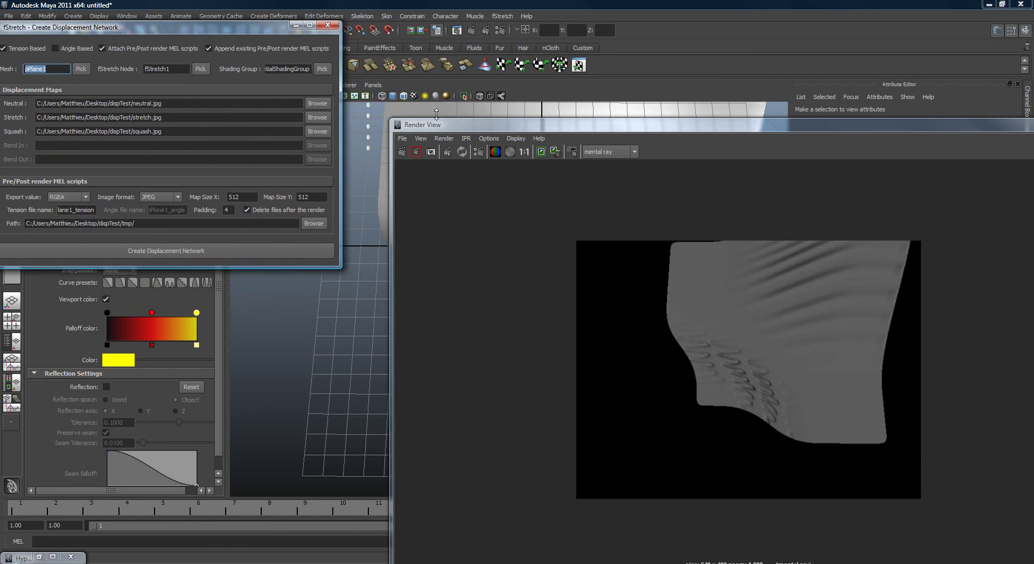
{"action": "left_click_drag", "start_coordinate": [525, 132], "coordinate": [303, 79]}
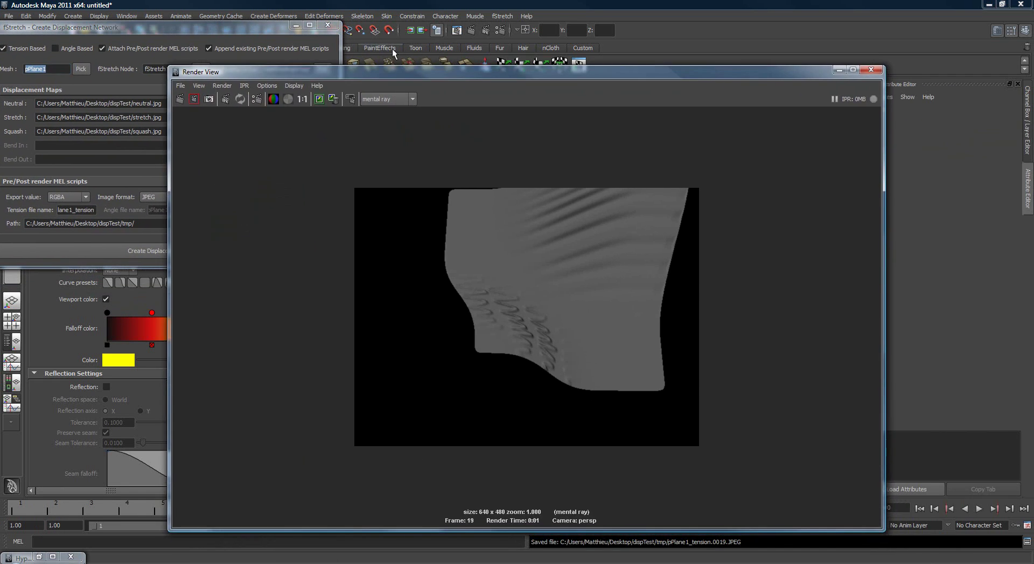
- Minimize the Render View and set the Create Displacement Network window beside the viewport
{"action": "left_click_drag", "start_coordinate": [807, 75], "coordinate": [817, 107]}
{"action": "left_click_drag", "start_coordinate": [241, 34], "coordinate": [433, 41]}
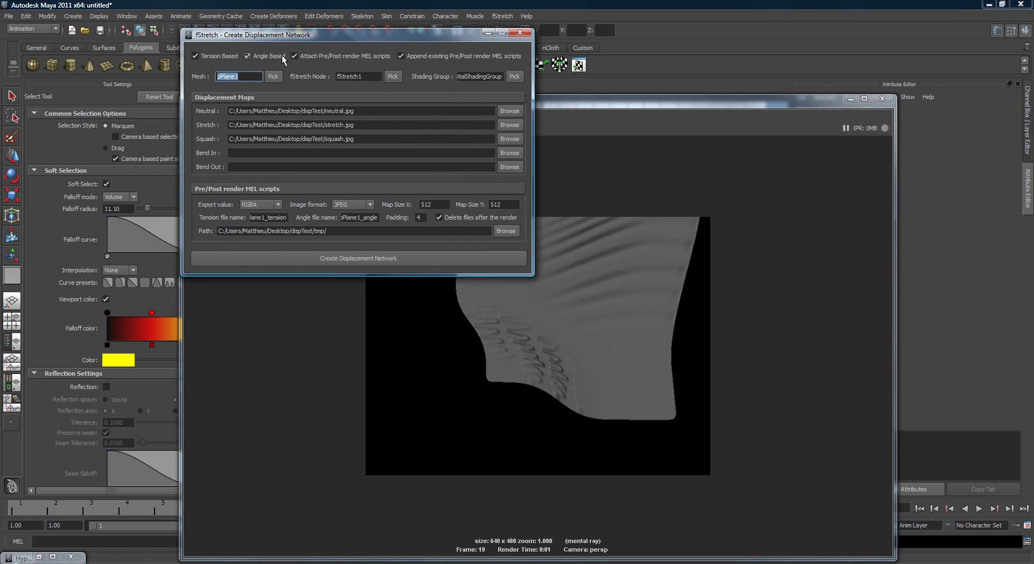
{"action": "left_click", "coordinate": [850, 99]}
{"action": "left_click_drag", "start_coordinate": [416, 38], "coordinate": [242, 69]}
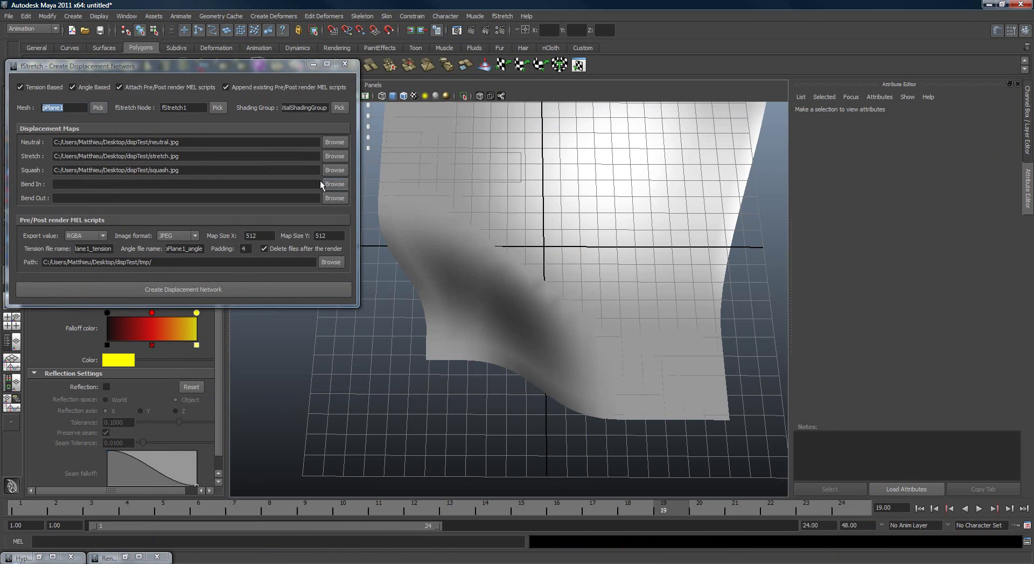
- Open the Hypershade and select the fStretch1_displacementNetwork_asset container in the work area
{"action": "left_click_drag", "start_coordinate": [368, 184], "coordinate": [371, 183]}
{"action": "left_click", "coordinate": [127, 16]}
{"action": "mouse_move", "coordinate": [166, 47]}
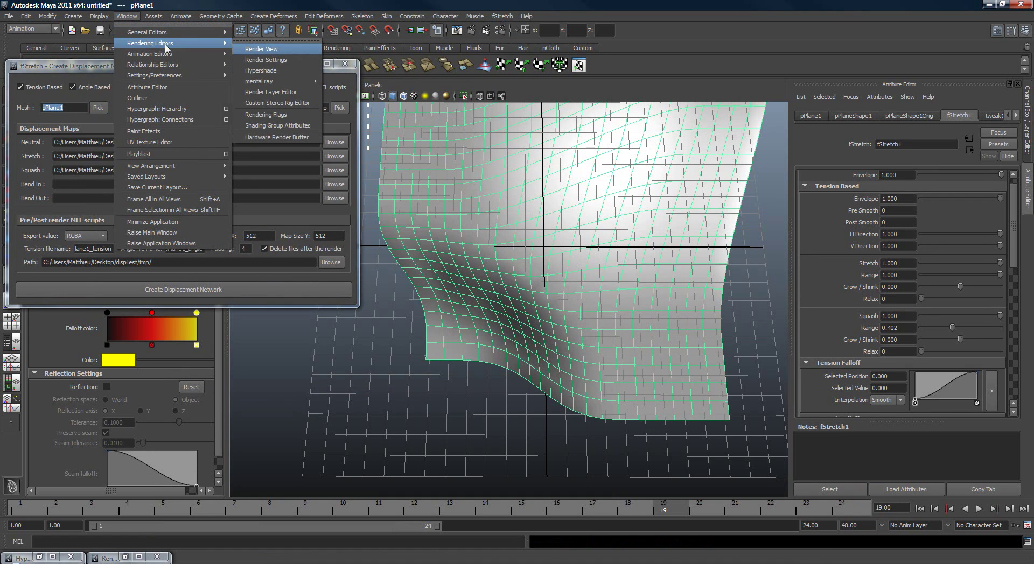
{"action": "left_click", "coordinate": [260, 71]}
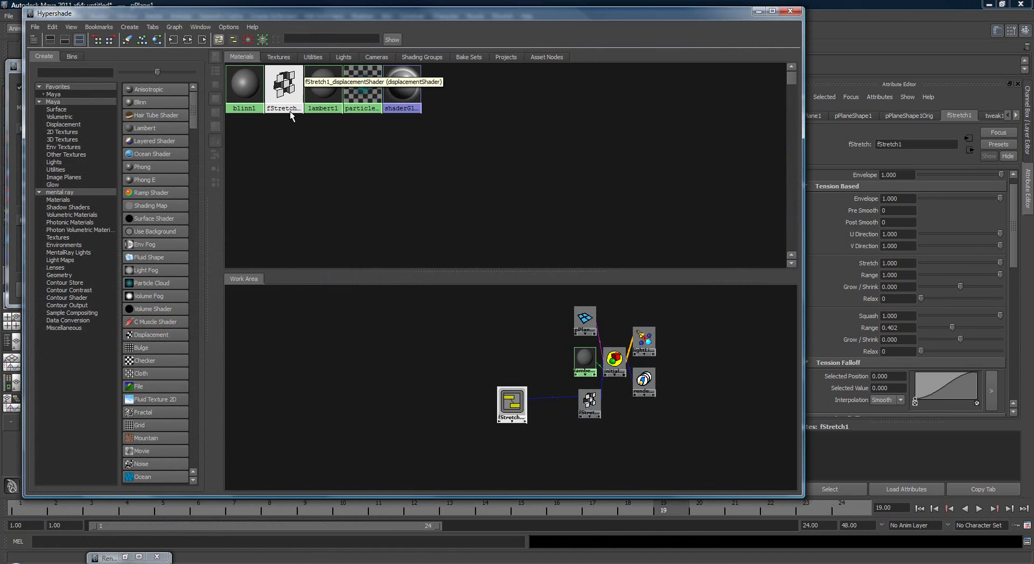
{"action": "left_click", "coordinate": [399, 332]}
{"action": "middle_click_drag", "start_coordinate": [398, 334], "coordinate": [350, 341], "text": "alt"}
{"action": "right_click_drag", "start_coordinate": [349, 341], "coordinate": [494, 342], "text": "alt"}
{"action": "left_click", "coordinate": [440, 418]}
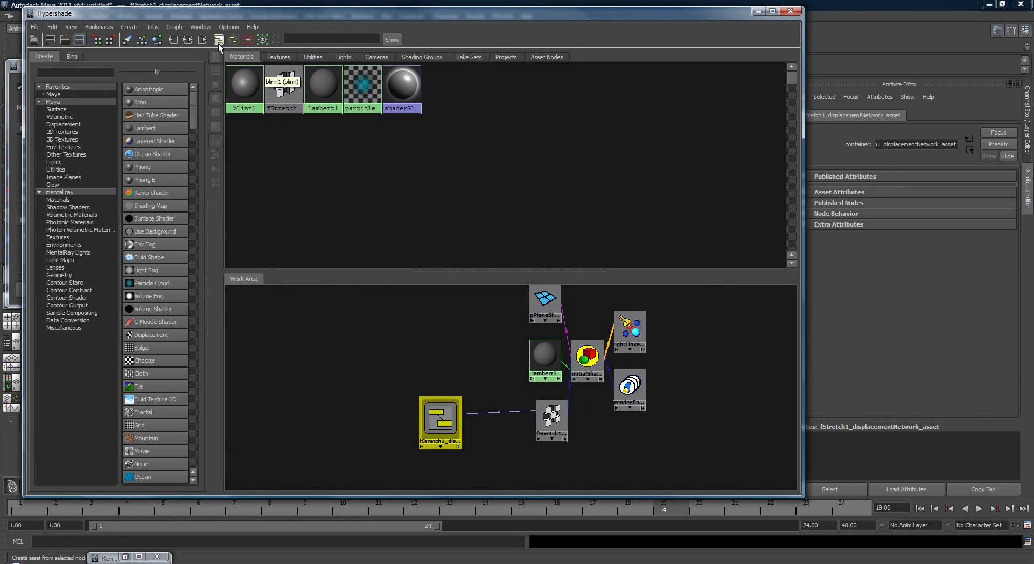
- Expand the displacement network asset to view its nodes and move the Hypershade away from the viewport
{"action": "left_click", "coordinate": [262, 41]}
{"action": "middle_click_drag", "start_coordinate": [444, 303], "coordinate": [480, 290], "text": "alt"}
{"action": "left_click_drag", "start_coordinate": [346, 315], "coordinate": [215, 316]}
{"action": "double_click", "coordinate": [554, 19]}
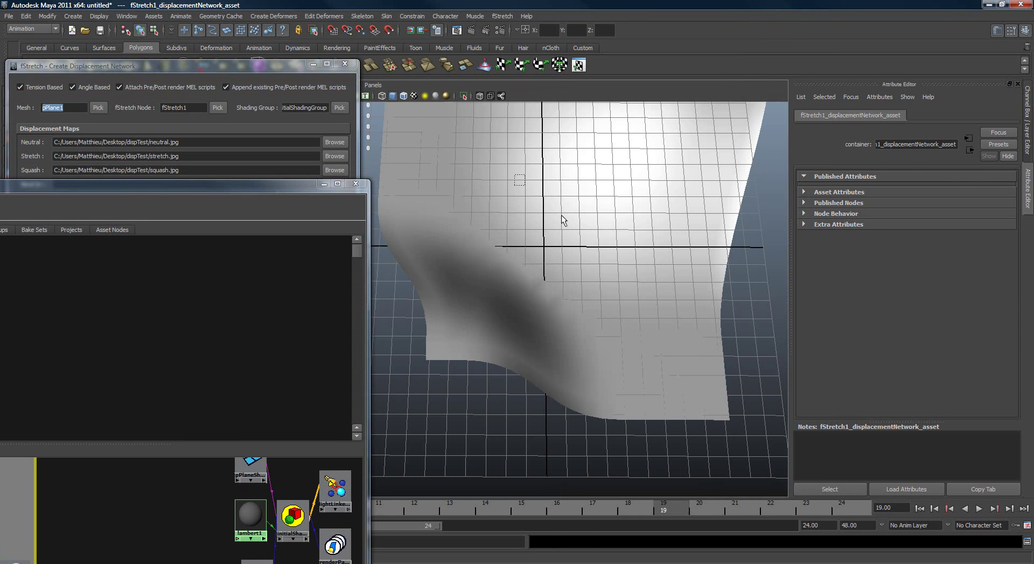
- Select the plane and open fStretch's Bake Color Per Vertex tool, placing it beside the Create Displacement Network window
{"action": "left_click", "coordinate": [536, 201]}
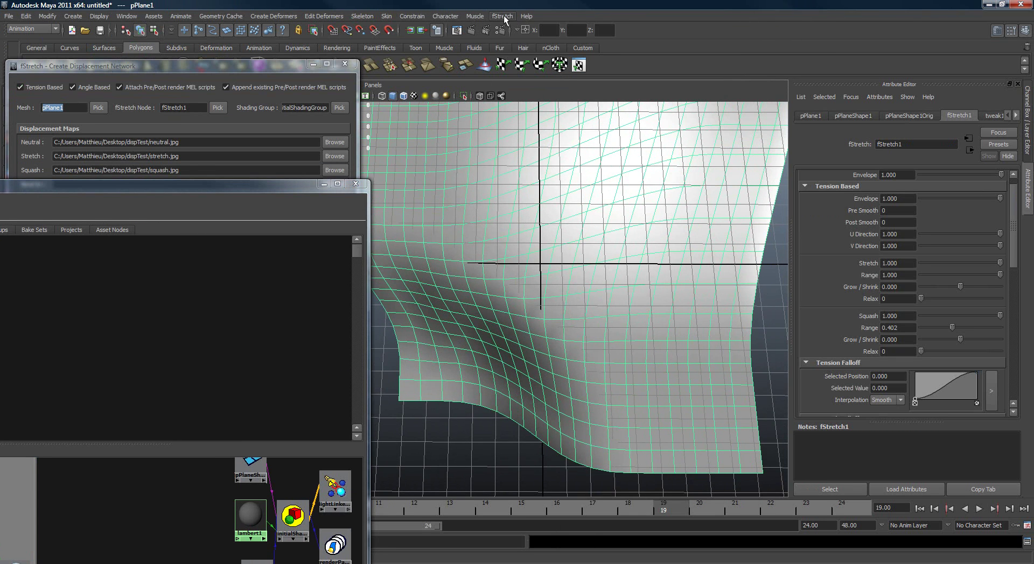
{"action": "left_click", "coordinate": [502, 16]}
{"action": "mouse_move", "coordinate": [528, 66]}
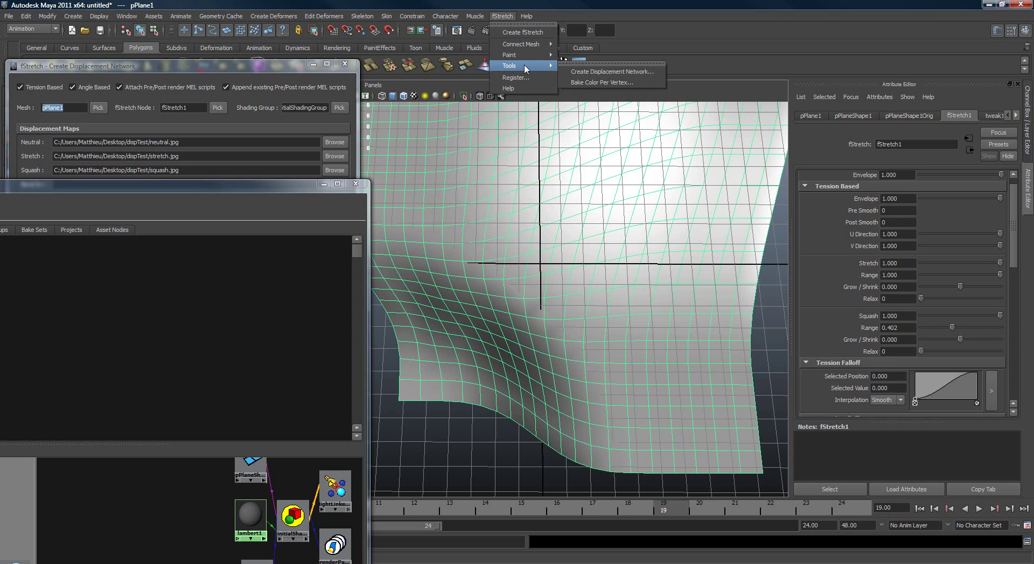
{"action": "left_click", "coordinate": [622, 85]}
{"action": "left_click_drag", "start_coordinate": [634, 104], "coordinate": [508, 106]}
{"action": "left_click_drag", "start_coordinate": [267, 67], "coordinate": [286, 50]}
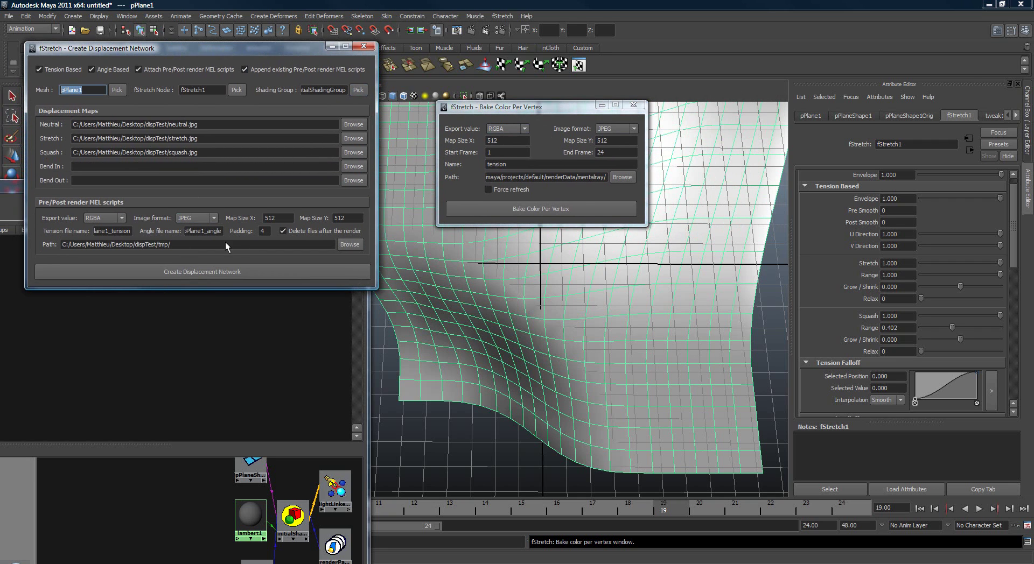
{"action": "double_click", "coordinate": [540, 164]}
{"action": "double_click", "coordinate": [601, 154]}
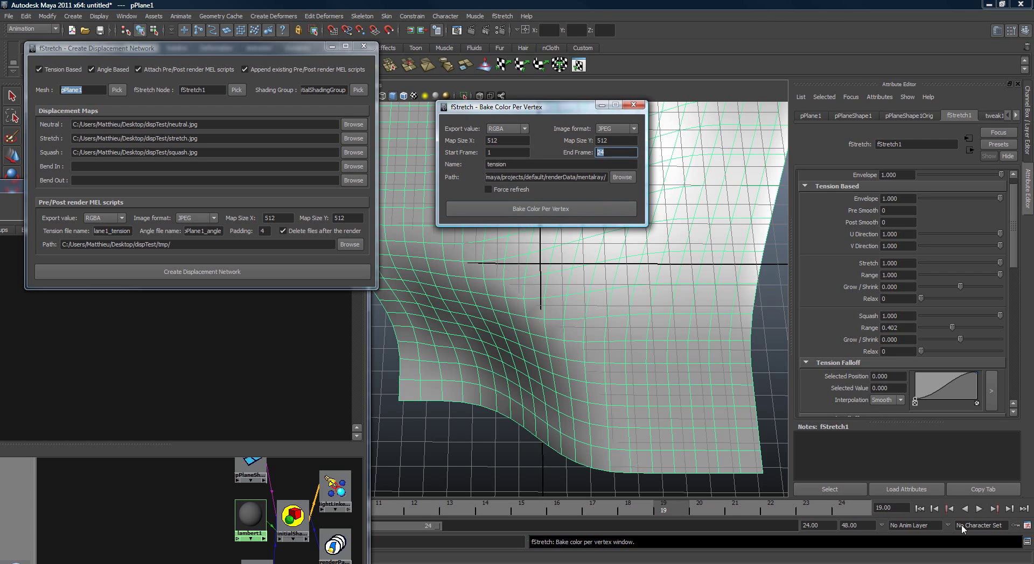
- Clear the Script Editor history and turn on Echo All Commands, keeping the bake window uncovered
{"action": "left_click", "coordinate": [1026, 542]}
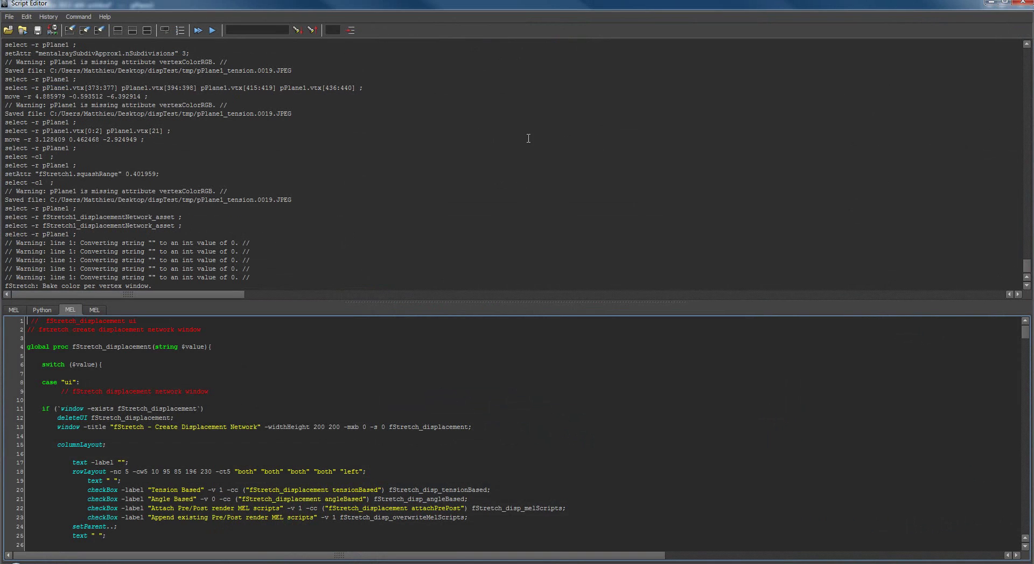
{"action": "left_click_drag", "start_coordinate": [525, 5], "coordinate": [602, 168]}
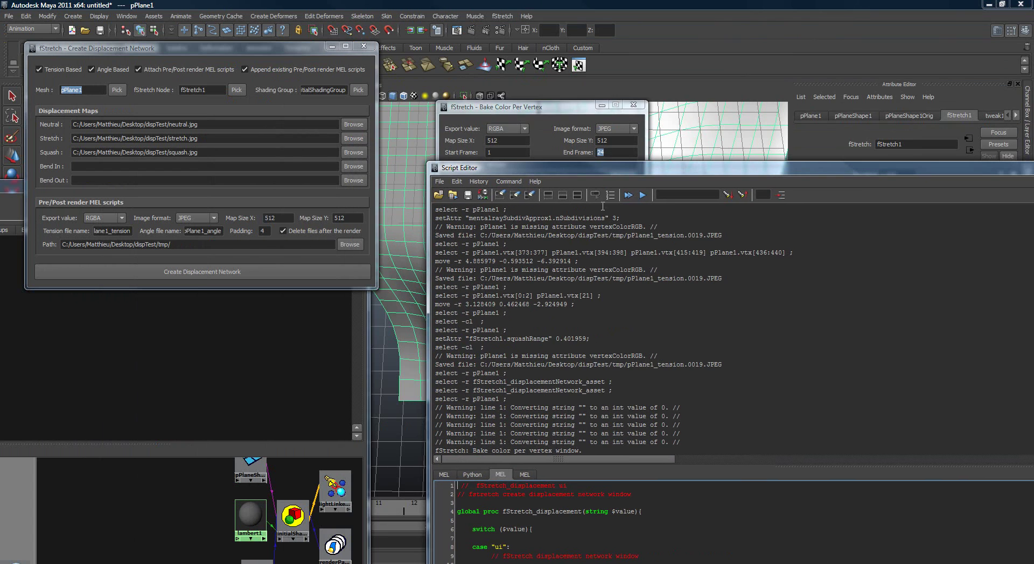
{"action": "left_click", "coordinate": [500, 195]}
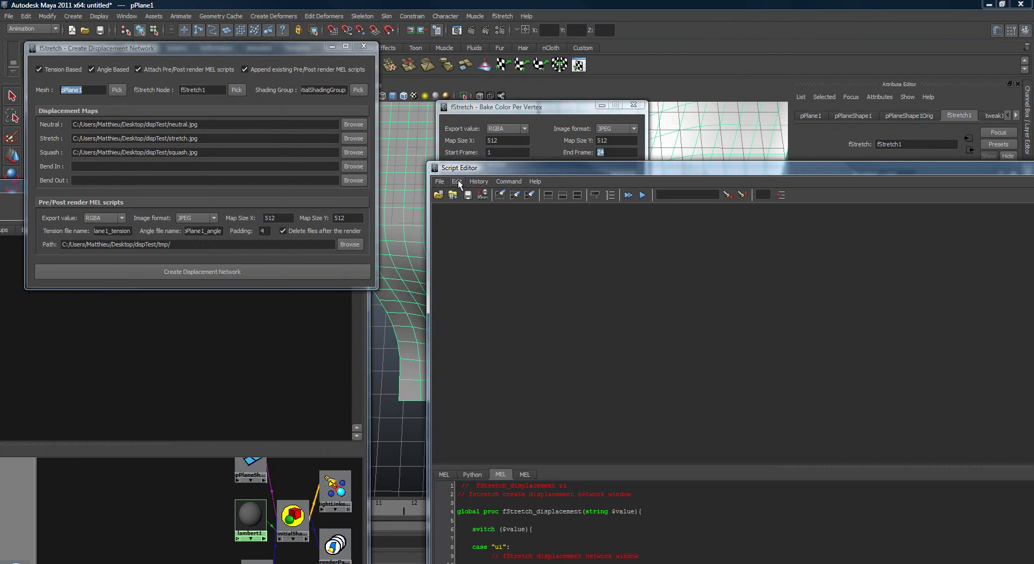
{"action": "left_click", "coordinate": [478, 182]}
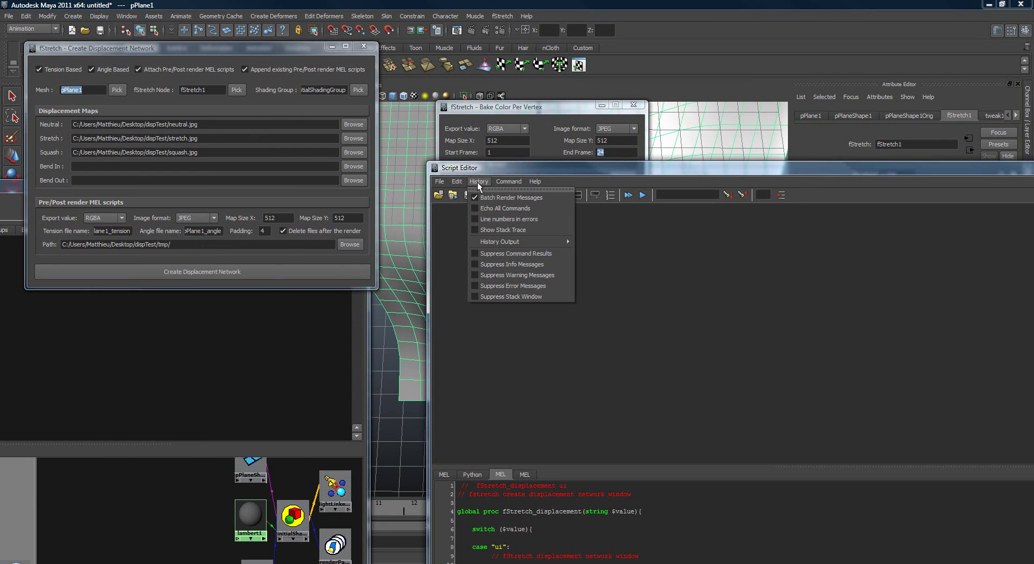
{"action": "left_click", "coordinate": [501, 209]}
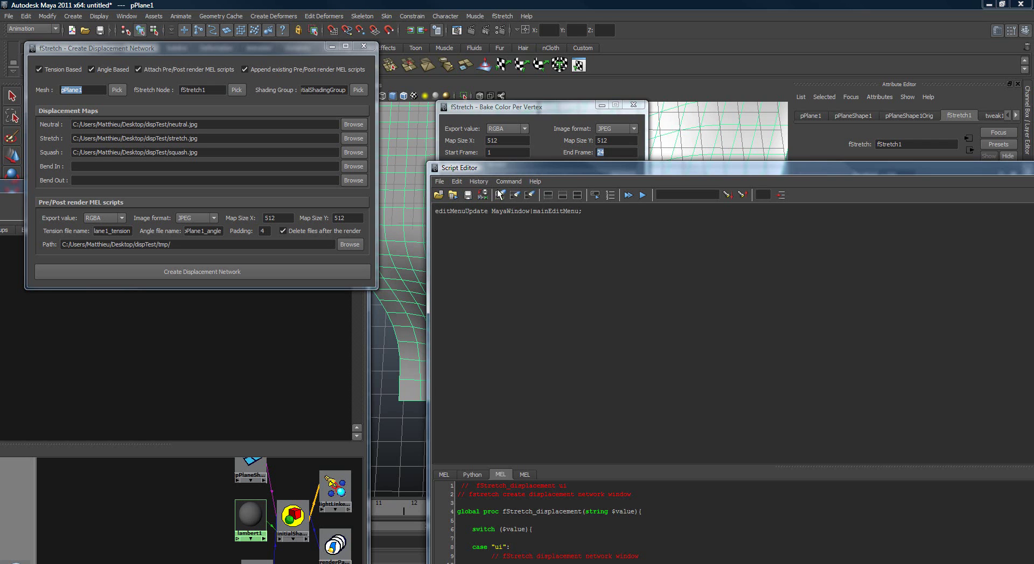
{"action": "left_click_drag", "start_coordinate": [501, 173], "coordinate": [749, 148]}
{"action": "left_click_drag", "start_coordinate": [704, 188], "coordinate": [817, 186]}
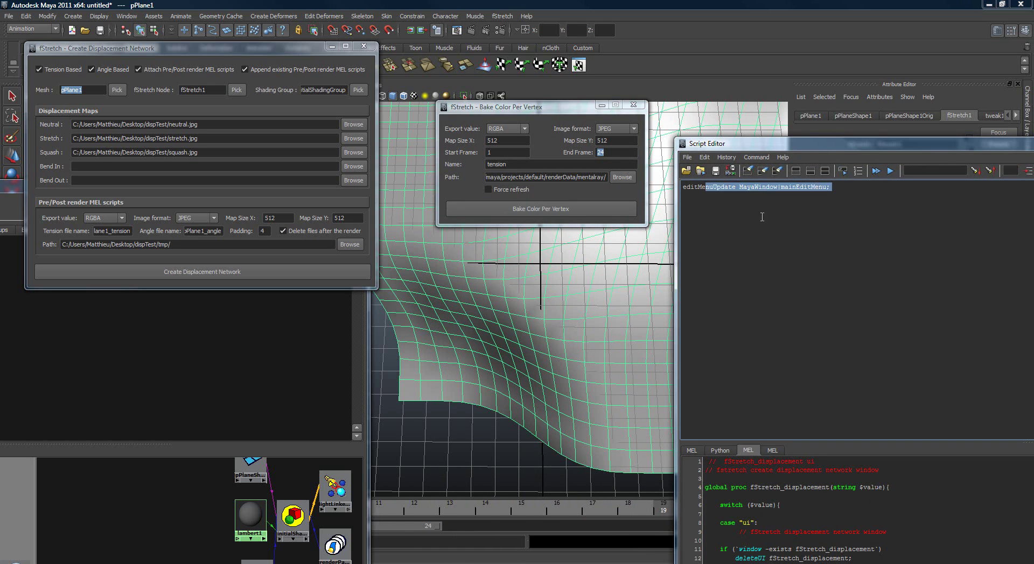
{"action": "left_click", "coordinate": [801, 194]}
{"action": "left_click_drag", "start_coordinate": [751, 187], "coordinate": [887, 190]}
{"action": "left_click", "coordinate": [798, 192]}
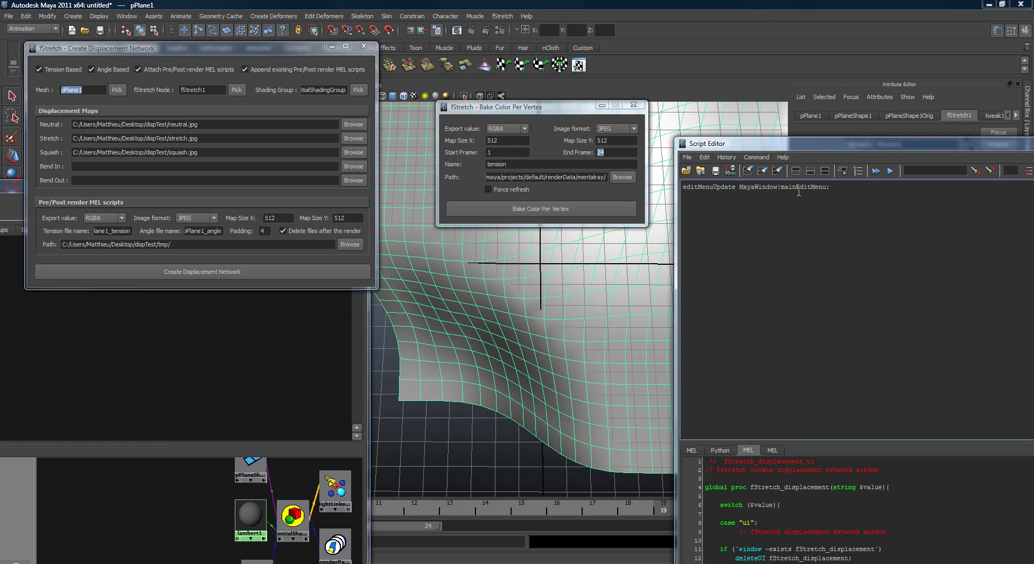
{"action": "left_click_drag", "start_coordinate": [746, 189], "coordinate": [872, 192]}
{"action": "left_click", "coordinate": [879, 196]}
- Review the map size, image format, start frame and name options for the color per vertex bake
{"action": "left_click", "coordinate": [510, 141]}
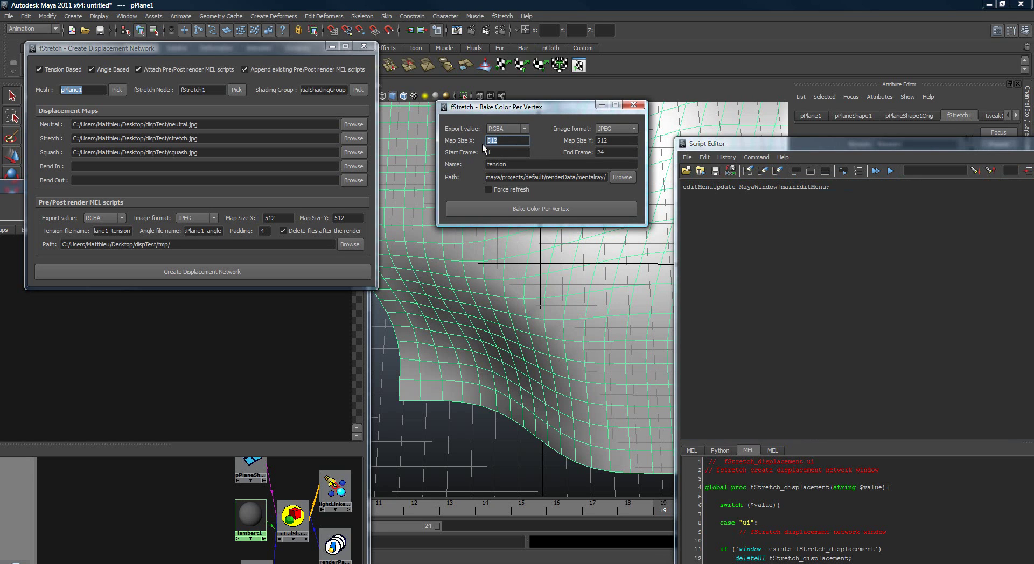
{"action": "left_click", "coordinate": [616, 140]}
{"action": "left_click", "coordinate": [616, 130]}
{"action": "left_click", "coordinate": [518, 152]}
{"action": "left_click_drag", "start_coordinate": [715, 142], "coordinate": [845, 167]}
{"action": "left_click", "coordinate": [558, 163]}
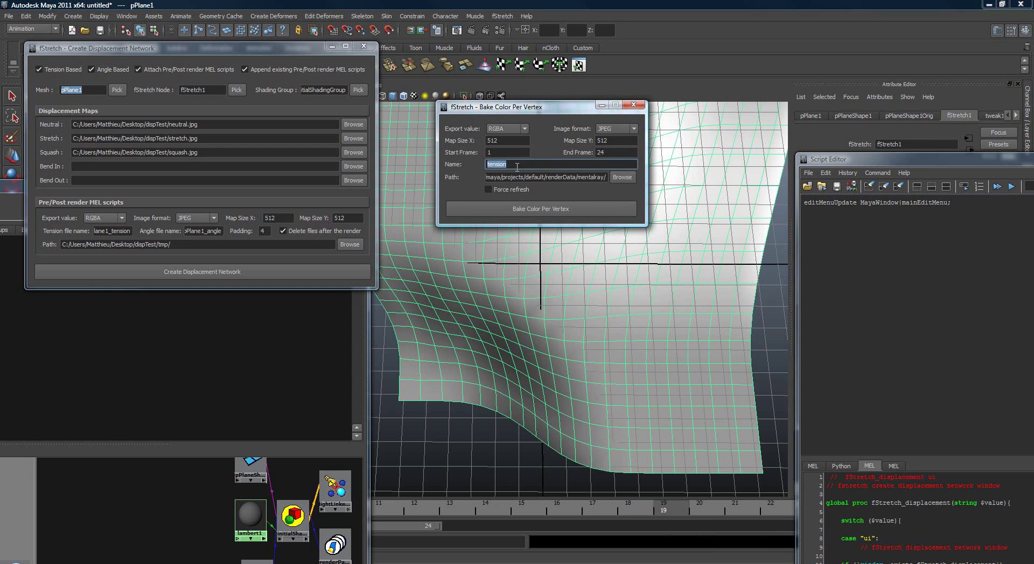
- Set the color per vertex bake's output path to the dispTest/tmp folder on the desktop
{"action": "left_click_drag", "start_coordinate": [519, 177], "coordinate": [573, 181]}
{"action": "left_click", "coordinate": [622, 177]}
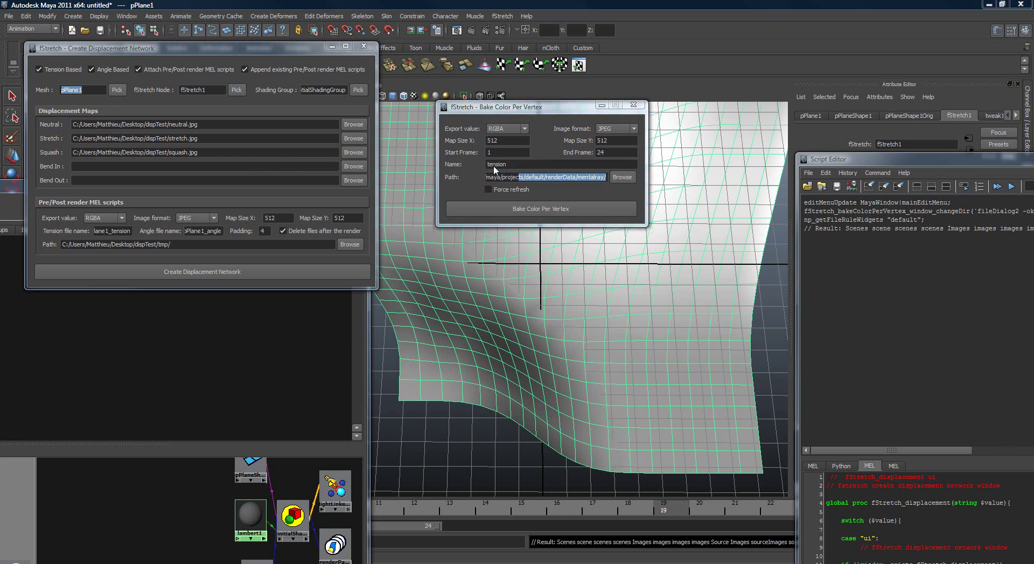
{"action": "left_click", "coordinate": [393, 374]}
{"action": "type", "text": "C:/Users/Matthieu/Desktop/dispTest/tmp"}
{"action": "key", "text": "Return"}
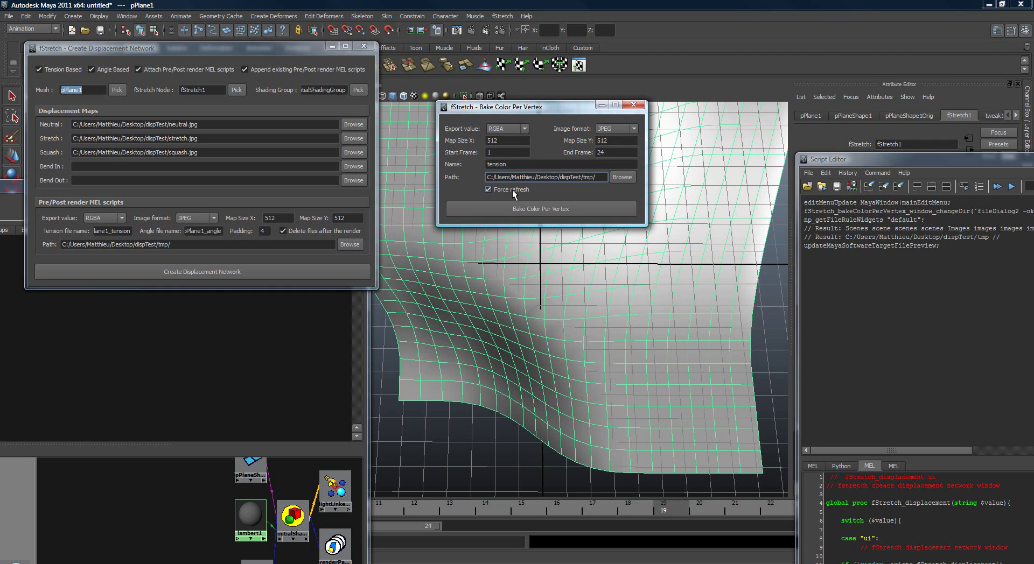
- Bake the plane's color per vertex as 512 by 512 JPEG maps for frames 1 to 24, with Force refresh off
{"action": "left_click_drag", "start_coordinate": [542, 176], "coordinate": [604, 178]}
{"action": "left_click", "coordinate": [601, 176]}
{"action": "left_click", "coordinate": [595, 166]}
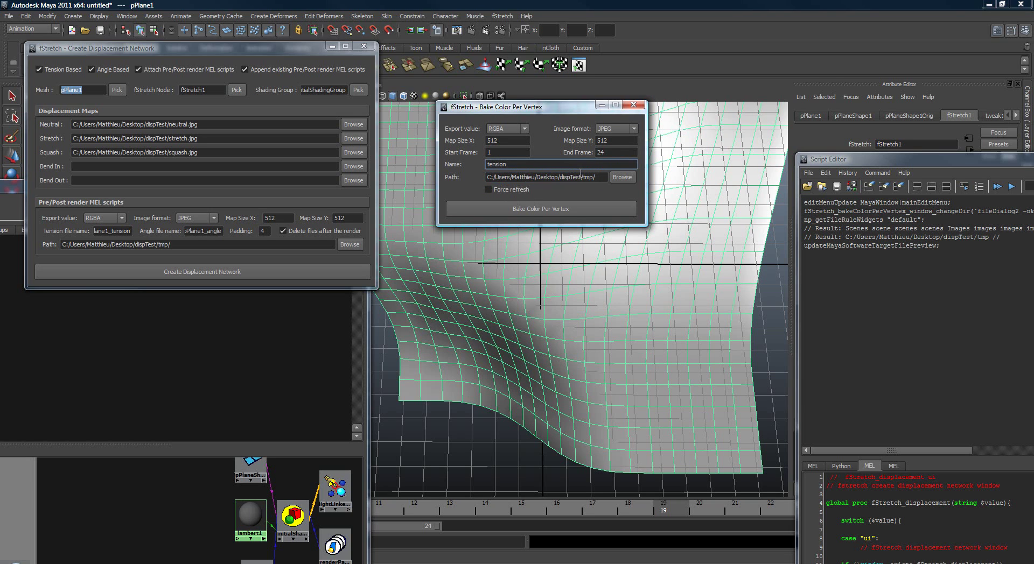
{"action": "left_click", "coordinate": [601, 178]}
{"action": "left_click", "coordinate": [595, 166]}
{"action": "left_click", "coordinate": [545, 208]}
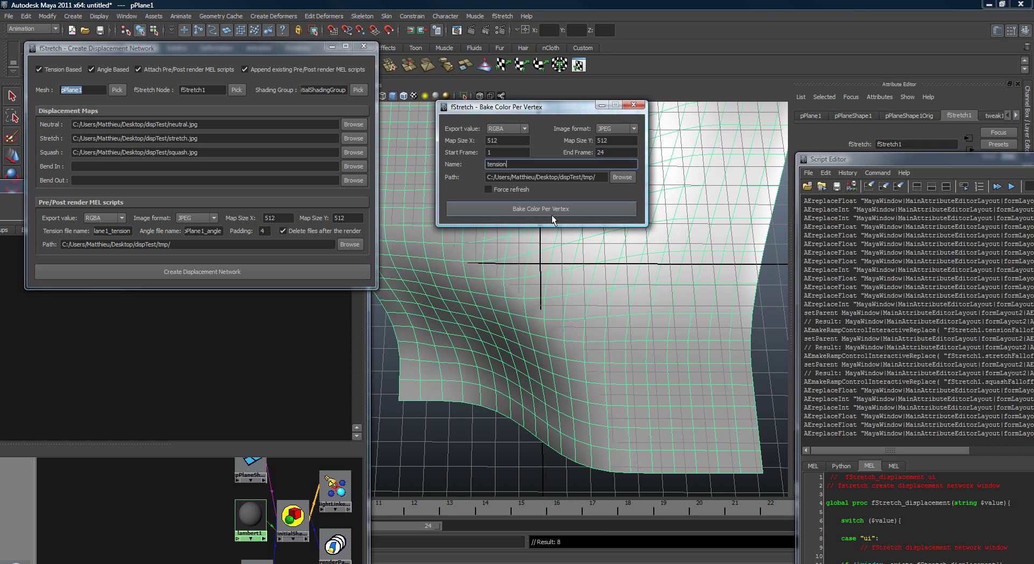
- Switch to Windows Explorer and inspect the pPlane1_tension images in the dispTest/tmp folder, then move the folder window away
{"action": "right_click", "coordinate": [400, 170]}
{"action": "left_click_drag", "start_coordinate": [0, 76], "coordinate": [476, 51]}
{"action": "left_click_drag", "start_coordinate": [585, 398], "coordinate": [824, 489]}
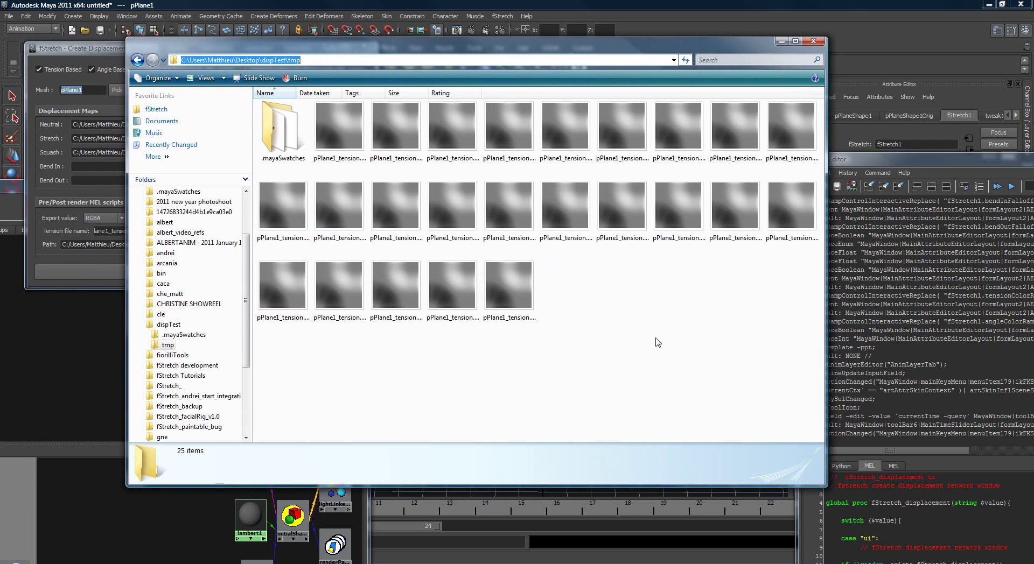
{"action": "left_click", "coordinate": [343, 138]}
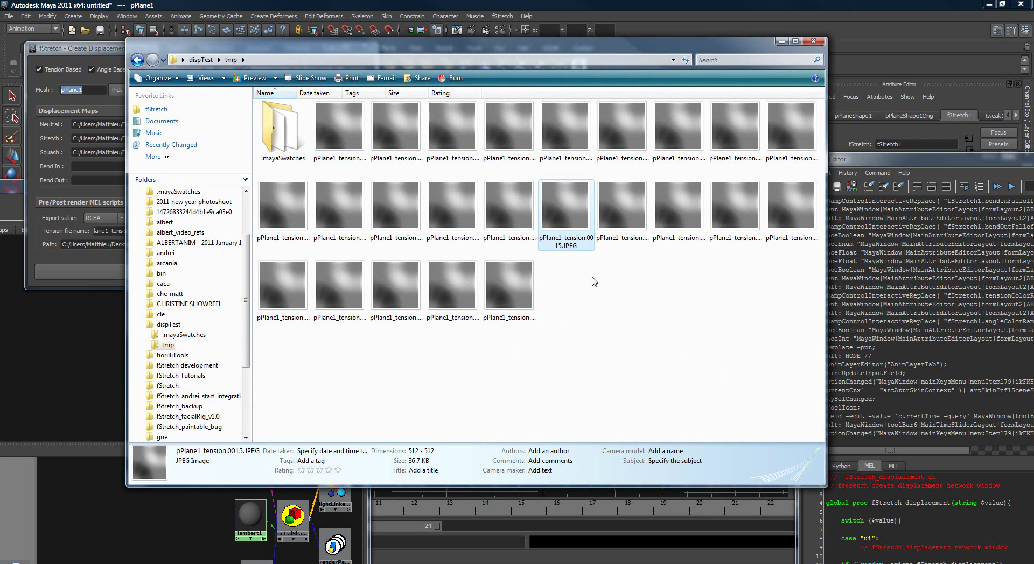
{"action": "left_click", "coordinate": [596, 296]}
{"action": "left_click", "coordinate": [597, 61]}
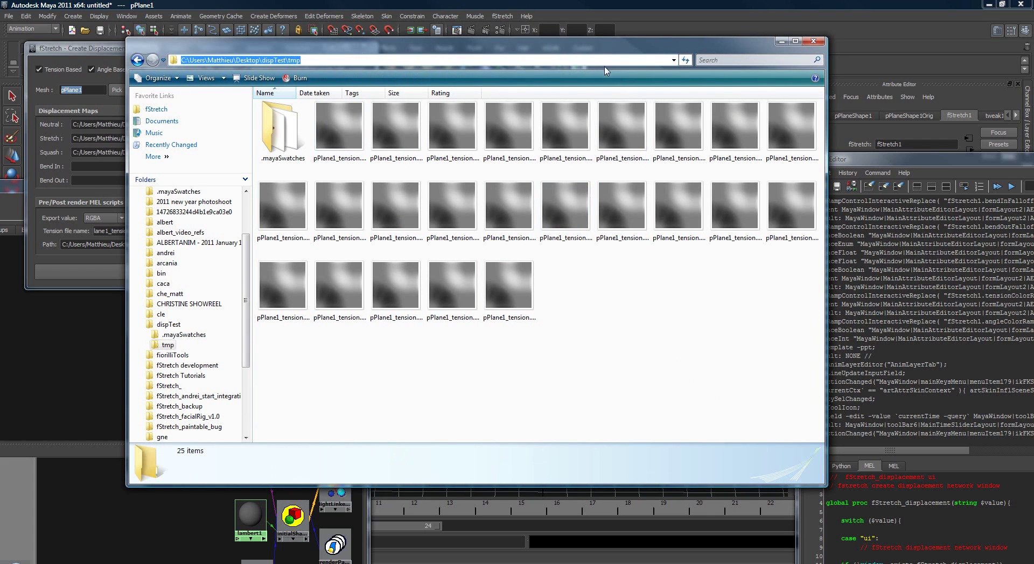
{"action": "left_click", "coordinate": [600, 61]}
{"action": "left_click_drag", "start_coordinate": [662, 46], "coordinate": [0, 27]}
- Clear the Script Editor history and bake the plane's color per vertex again to log its commands
{"action": "left_click_drag", "start_coordinate": [883, 252], "coordinate": [853, 306]}
{"action": "left_click", "coordinate": [857, 238]}
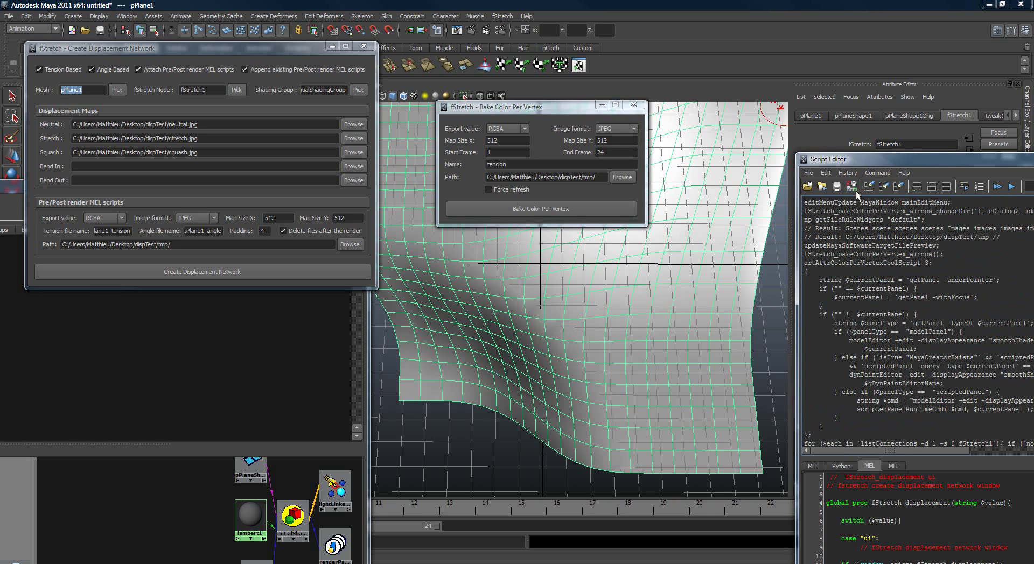
{"action": "left_click_drag", "start_coordinate": [872, 164], "coordinate": [818, 139]}
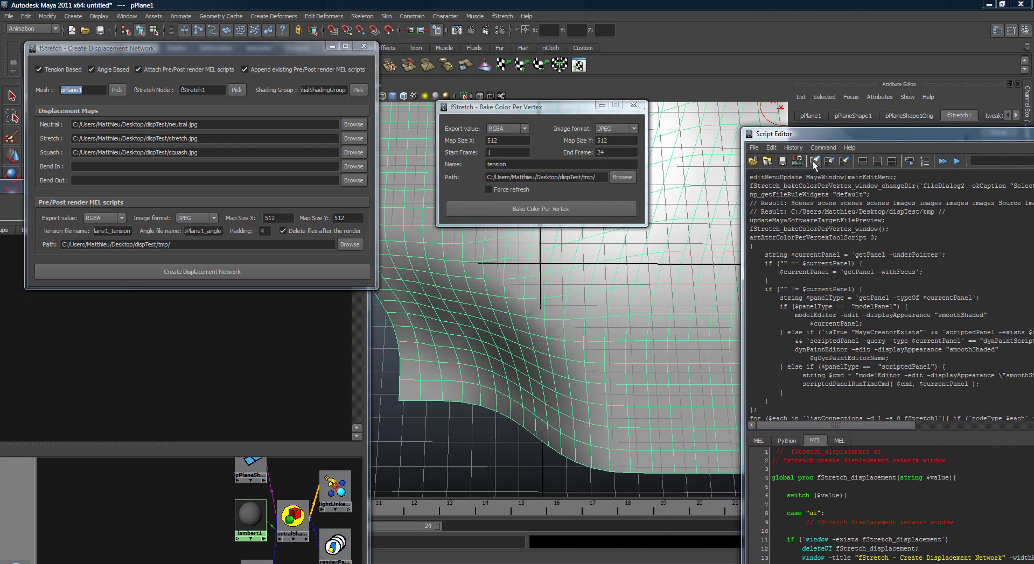
{"action": "left_click", "coordinate": [813, 160]}
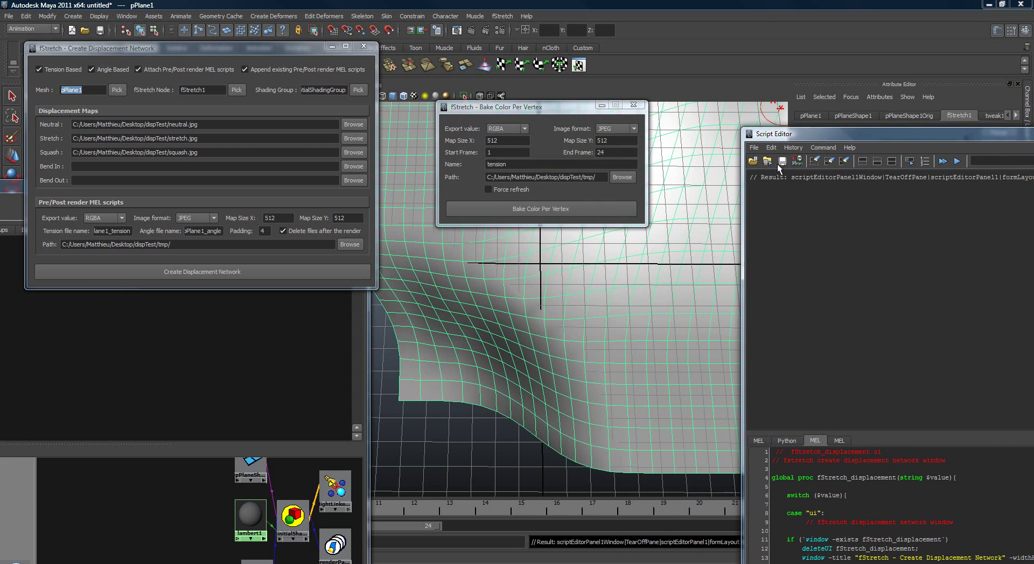
{"action": "left_click", "coordinate": [574, 209]}
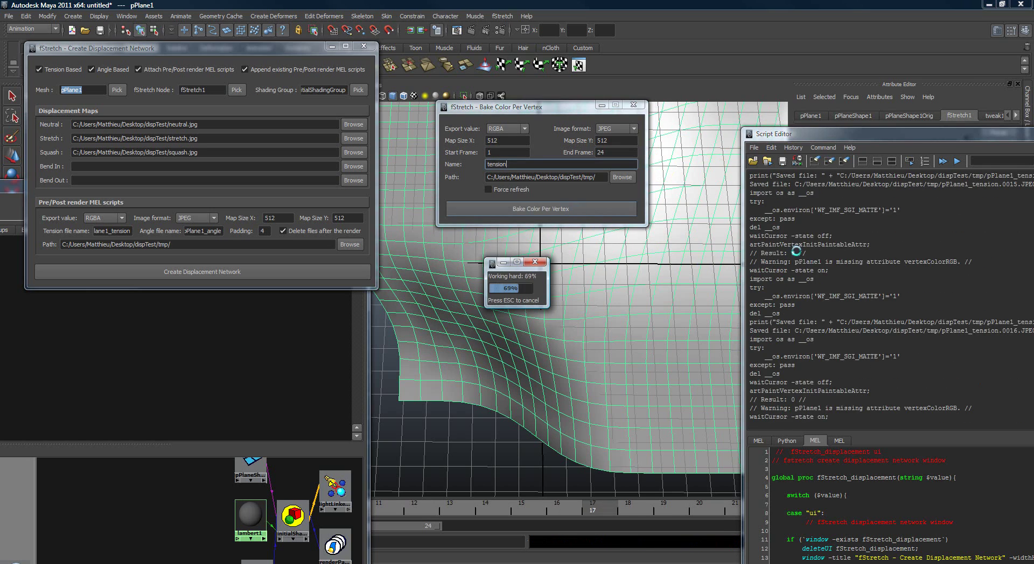
- Examine the echoed bake commands and saved-file entries in the Script Editor history
{"action": "mouse_move", "coordinate": [797, 262]}
{"action": "left_mouse_down"}
{"action": "mouse_move", "coordinate": [804, 160]}
{"action": "mouse_move", "coordinate": [808, 264]}
{"action": "left_mouse_up"}
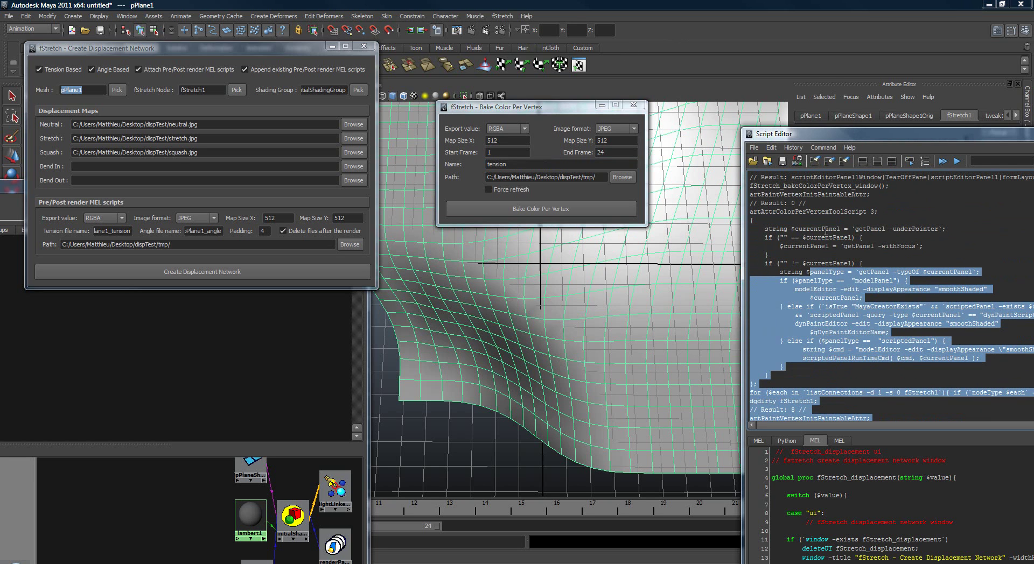
{"action": "left_click", "coordinate": [814, 254]}
{"action": "scroll", "coordinate": [830, 367], "scroll_direction": "down", "scroll_amount": 3}
{"action": "scroll", "coordinate": [819, 382], "scroll_direction": "down", "scroll_amount": 4}
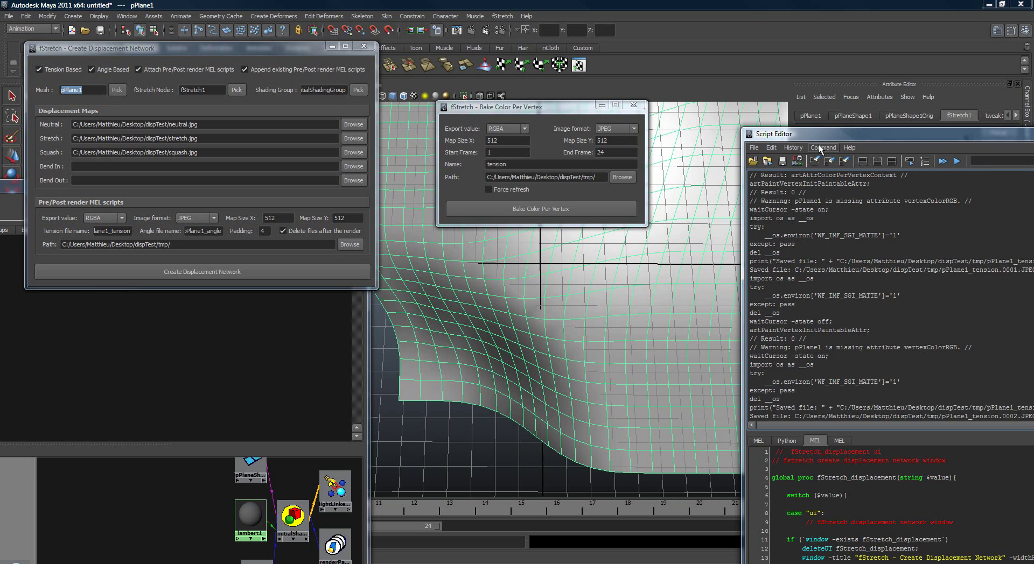
{"action": "left_click_drag", "start_coordinate": [864, 134], "coordinate": [449, 134]}
{"action": "left_click_drag", "start_coordinate": [452, 242], "coordinate": [465, 286]}
{"action": "left_click", "coordinate": [485, 264]}
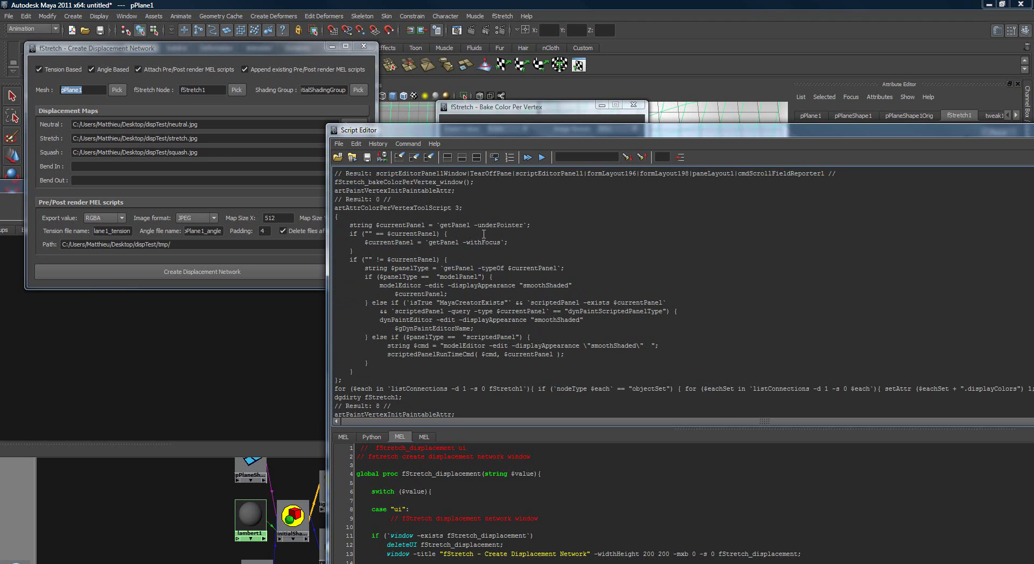
{"action": "scroll", "coordinate": [483, 235], "scroll_direction": "down", "scroll_amount": 3}
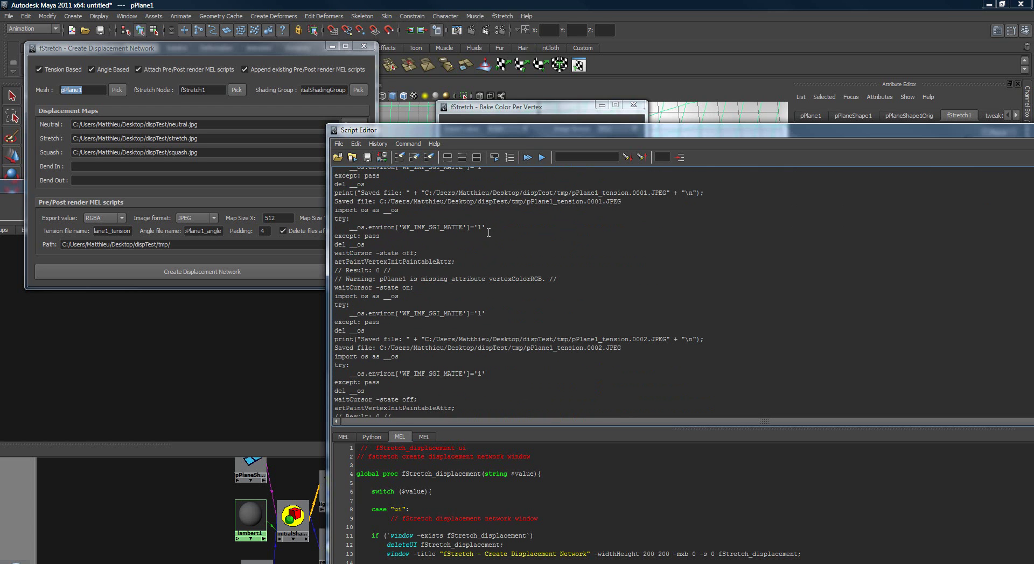
- Turn off Echo All Commands in the Script Editor and move its window off the bake settings
{"action": "left_click", "coordinate": [378, 144]}
{"action": "left_click", "coordinate": [395, 171]}
{"action": "left_click_drag", "start_coordinate": [404, 133], "coordinate": [747, 174]}
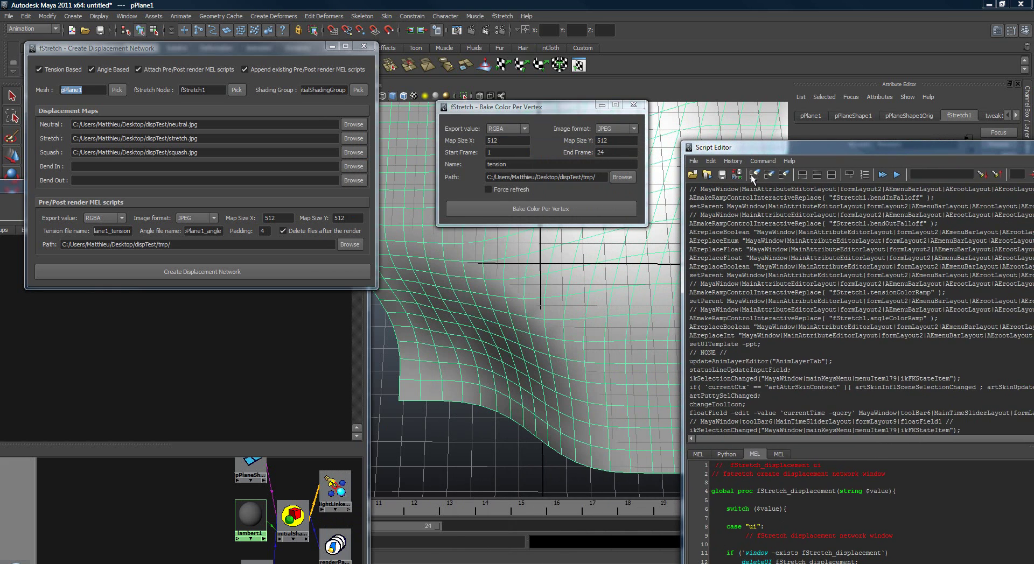
- Clear the Script Editor history, shift its window aside, and rebake the plane's color per vertex with command echoing off
{"action": "left_click", "coordinate": [753, 175]}
{"action": "left_click", "coordinate": [734, 161]}
{"action": "left_click", "coordinate": [736, 160]}
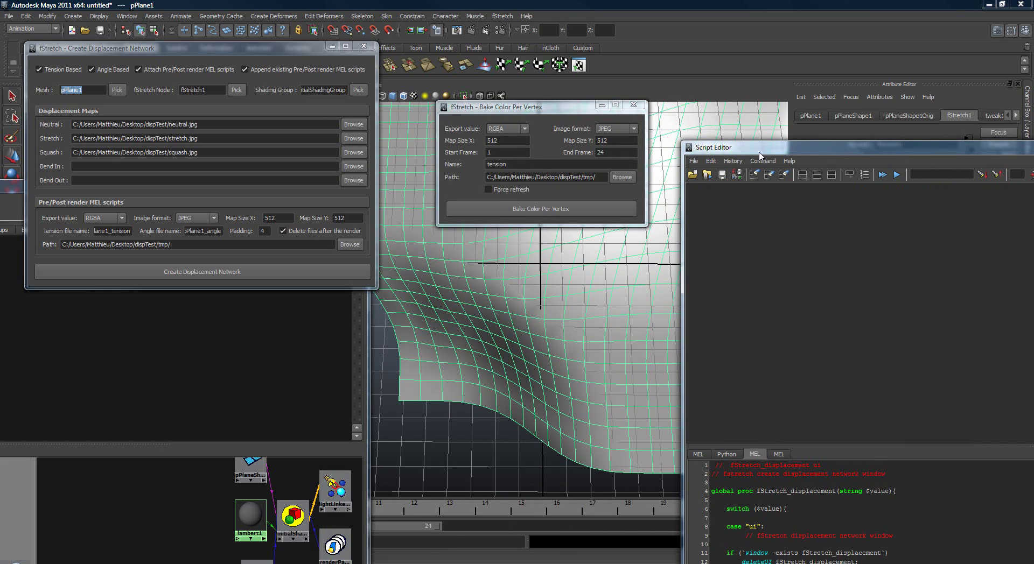
{"action": "left_click_drag", "start_coordinate": [759, 154], "coordinate": [765, 155]}
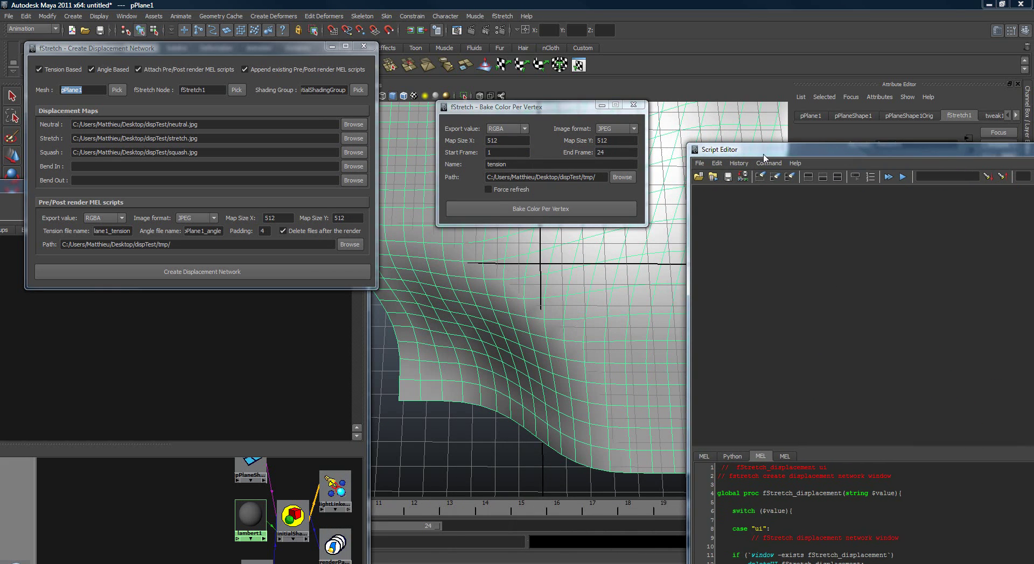
{"action": "left_click", "coordinate": [533, 210]}
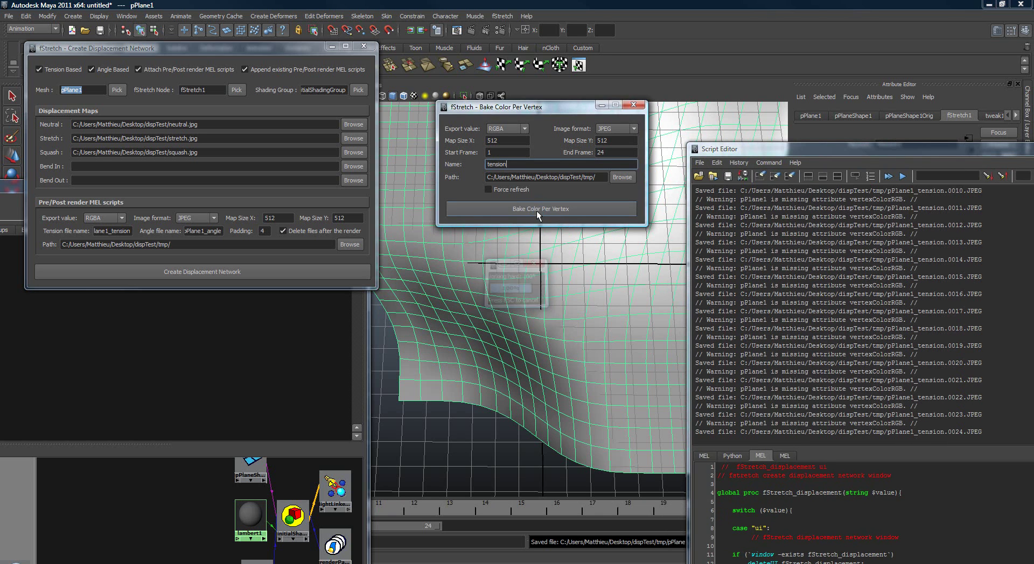
- Highlight a missing vertexColorRGB warning in the Script Editor history, then move the editor window clear of the deformed plane
{"action": "left_click_drag", "start_coordinate": [840, 253], "coordinate": [739, 228]}
{"action": "left_click", "coordinate": [738, 162]}
{"action": "left_click", "coordinate": [748, 148]}
{"action": "left_click_drag", "start_coordinate": [731, 151], "coordinate": [833, 140]}
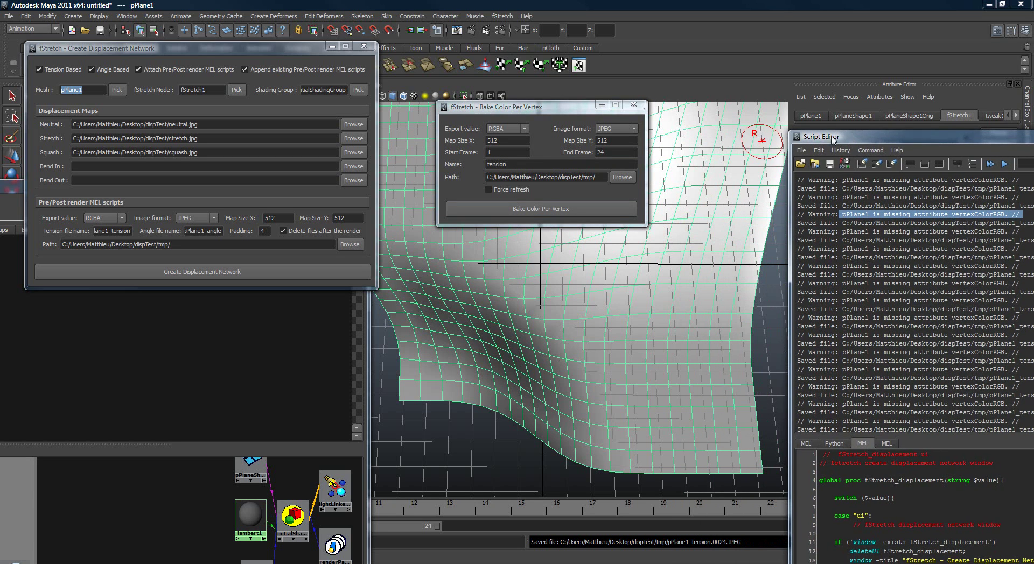
{"action": "left_click", "coordinate": [602, 165]}
{"action": "left_click", "coordinate": [615, 152]}
{"action": "left_click", "coordinate": [616, 140]}
{"action": "left_click", "coordinate": [617, 153]}
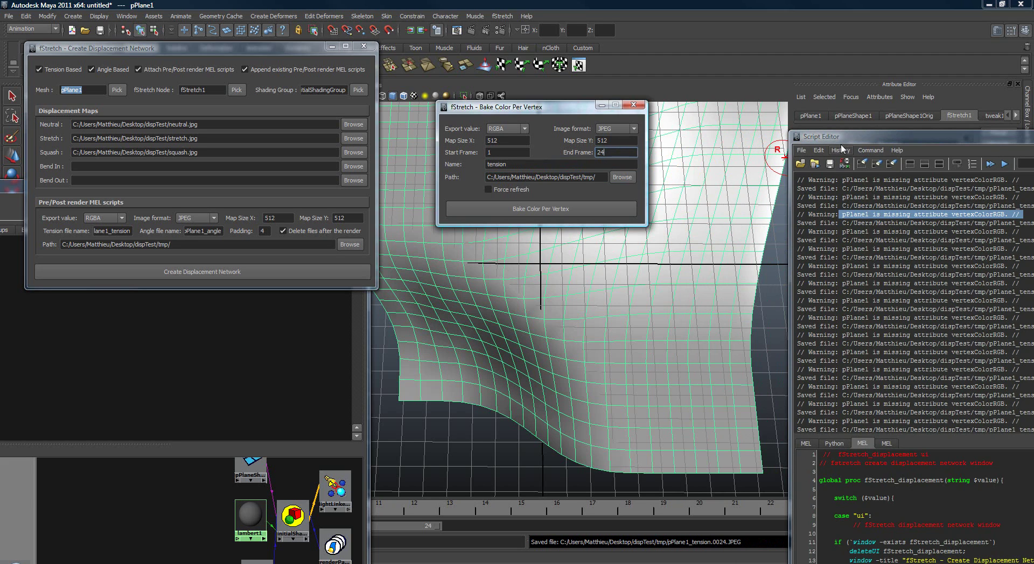
{"action": "left_click_drag", "start_coordinate": [834, 131], "coordinate": [852, 127]}
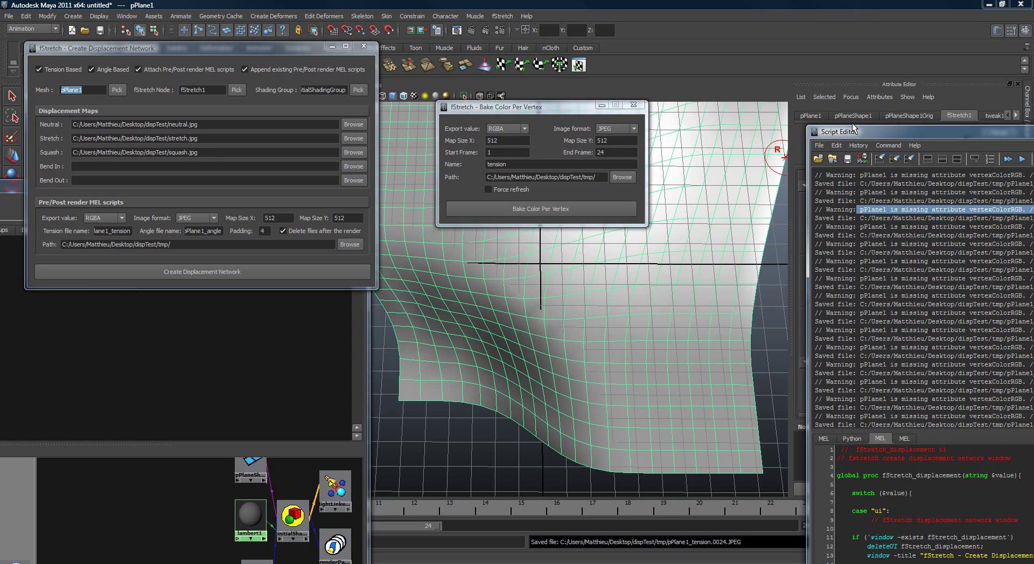
{"action": "left_click", "coordinate": [175, 164]}
{"action": "left_click_drag", "start_coordinate": [200, 152], "coordinate": [229, 150]}
{"action": "left_click", "coordinate": [229, 153]}
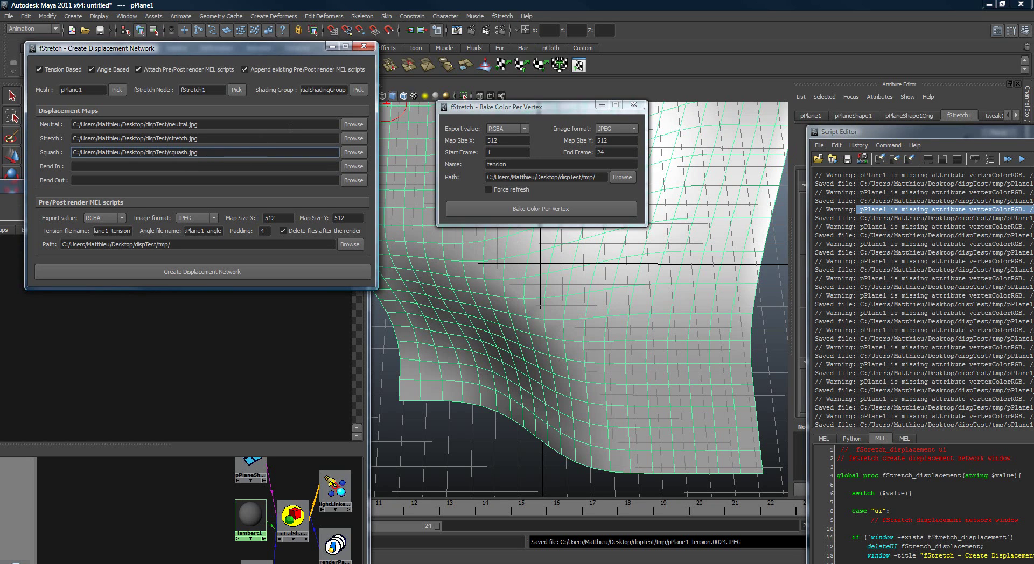